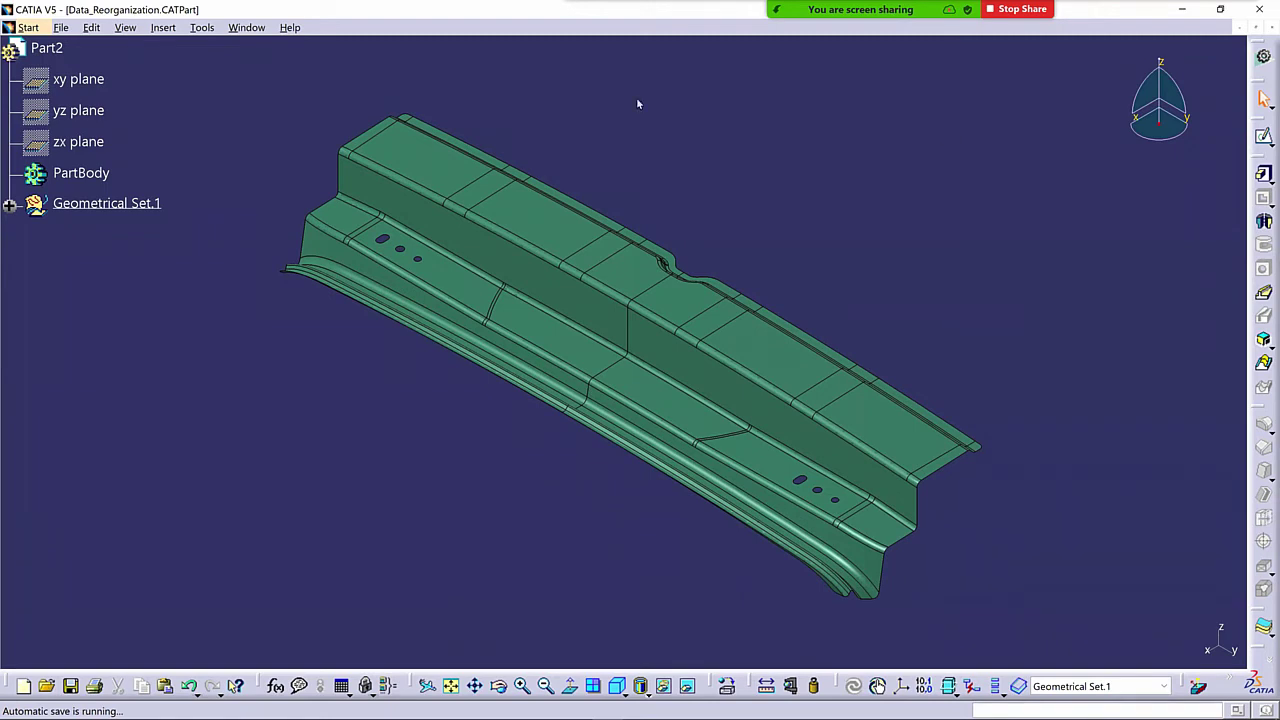
# Display the Data_Reorganization green panel full screen and hide the specification tree with F3
pyautogui.click(125, 27)
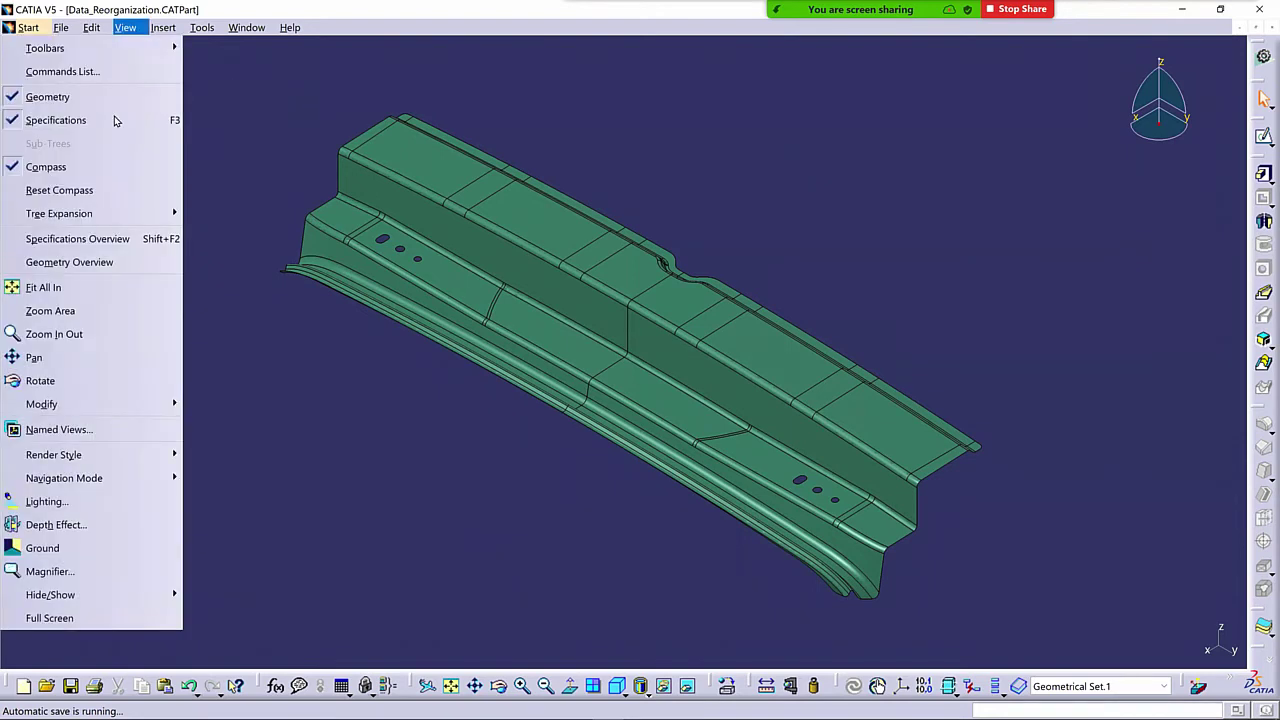
pyautogui.click(67, 619)
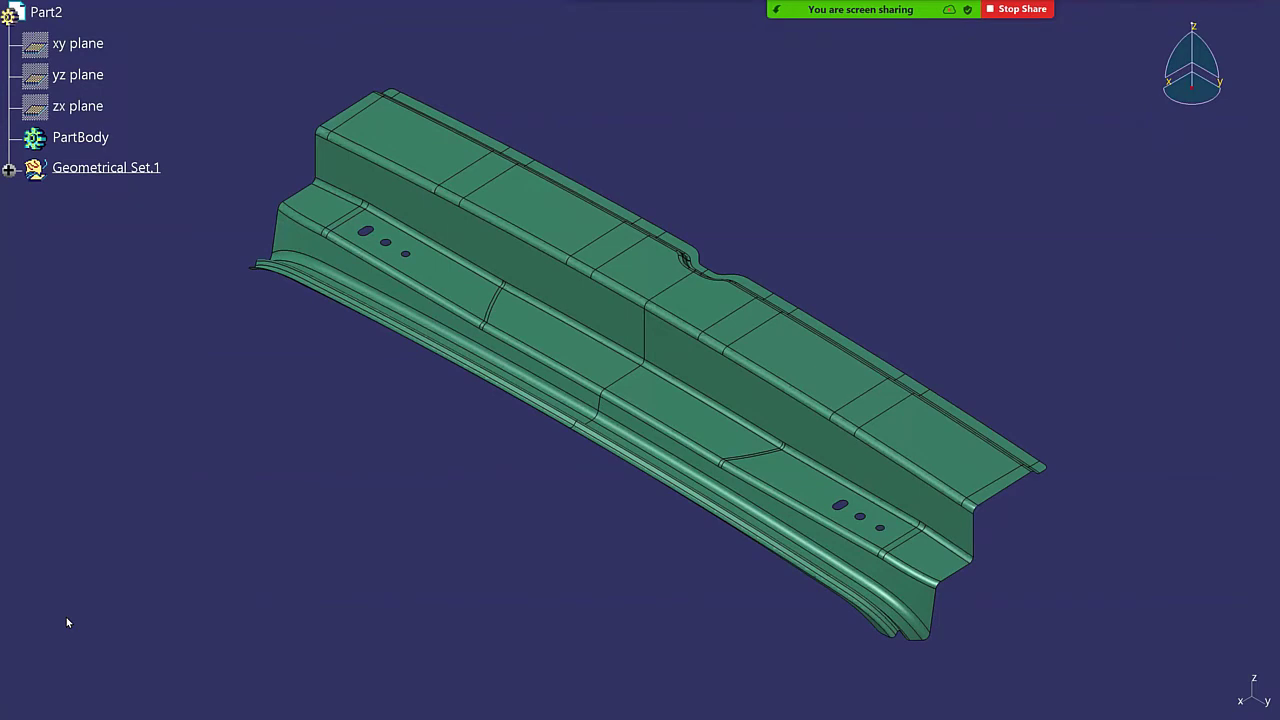
pyautogui.press('F3')
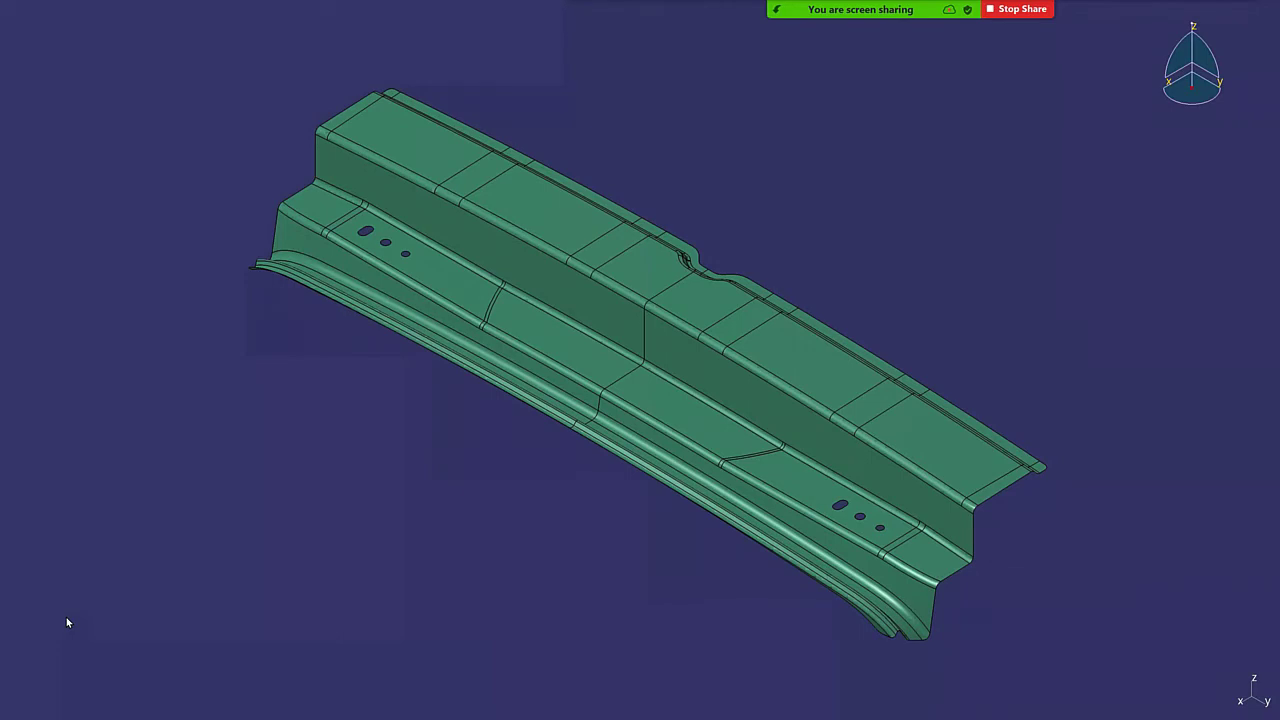
pyautogui.hotkey('alt', 'Tab')
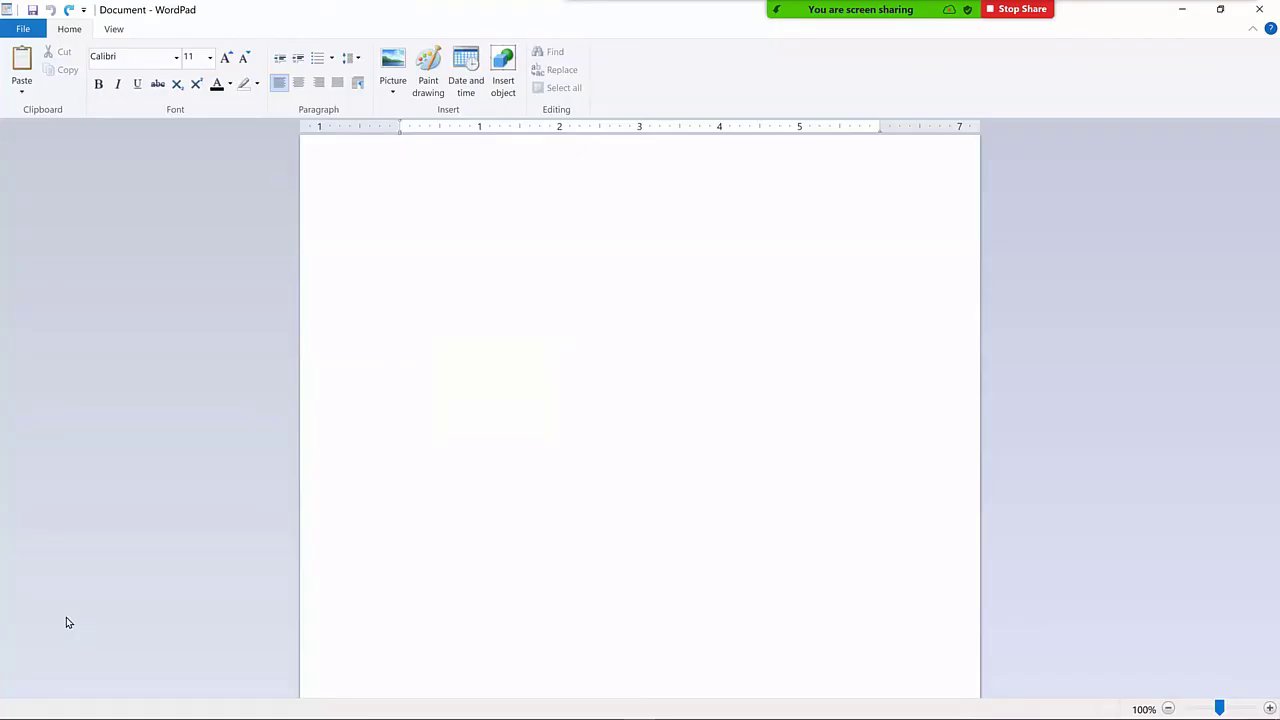
pyautogui.hotkey('ctrl', 'v')
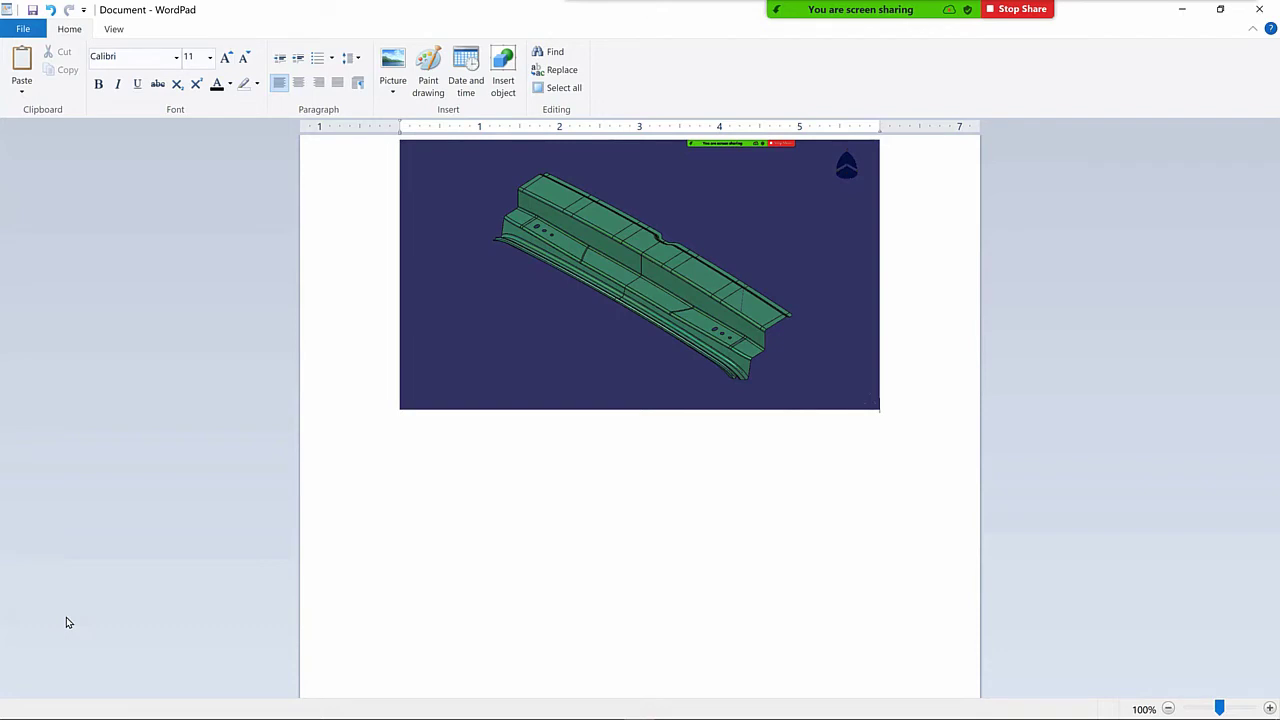
pyautogui.hotkey('ctrl', 'z')
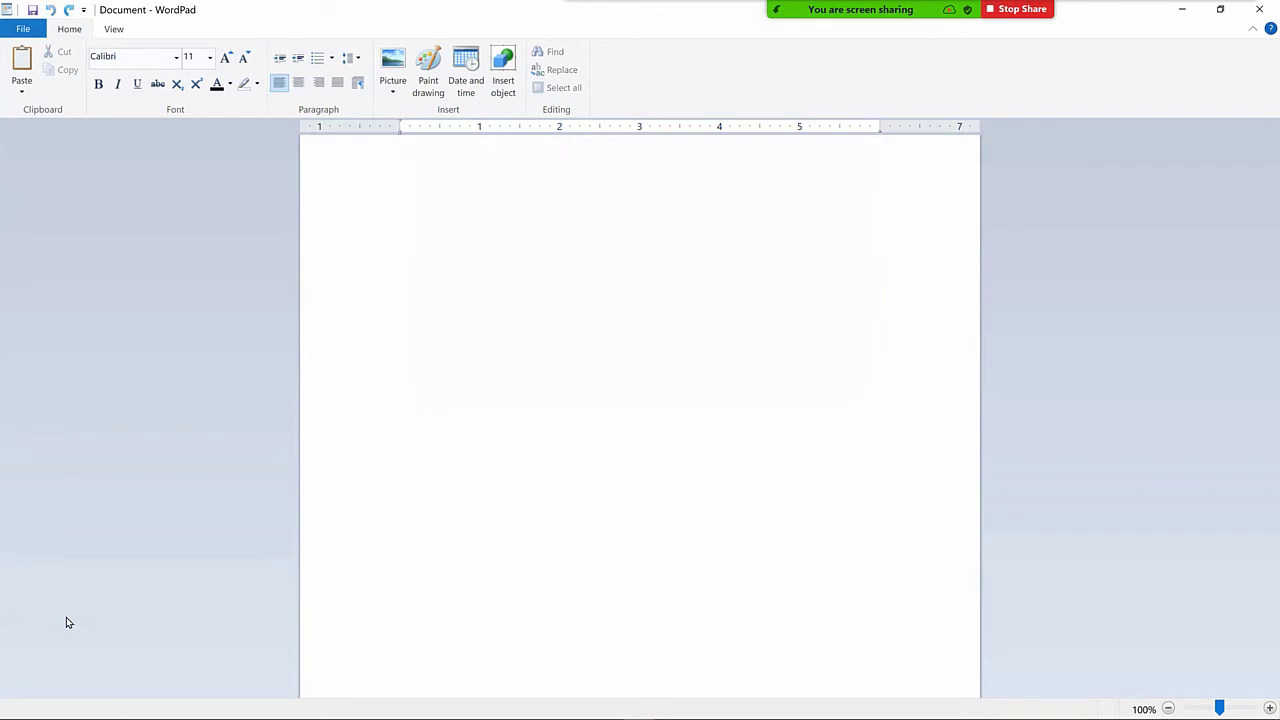
pyautogui.hotkey('alt', 'Tab')
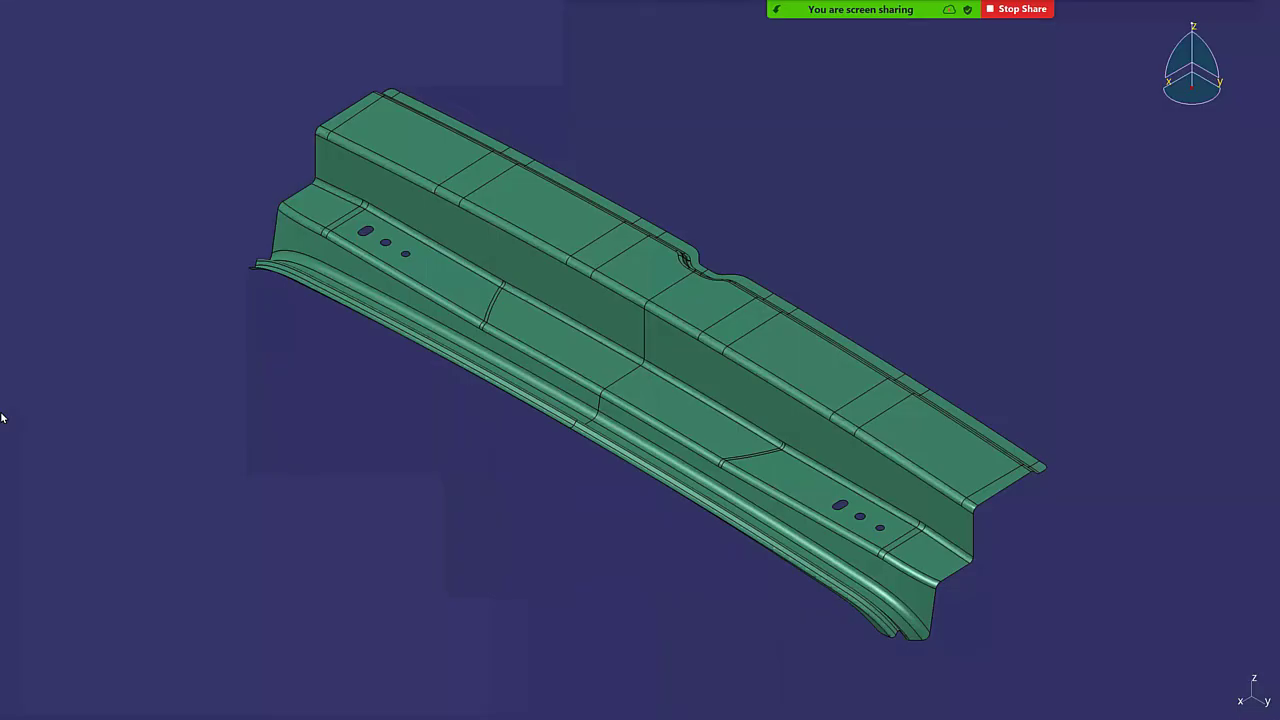
# Exit full-screen mode and bring up the Tools > Image > Capture toolbar
pyautogui.moveTo(40, 424)
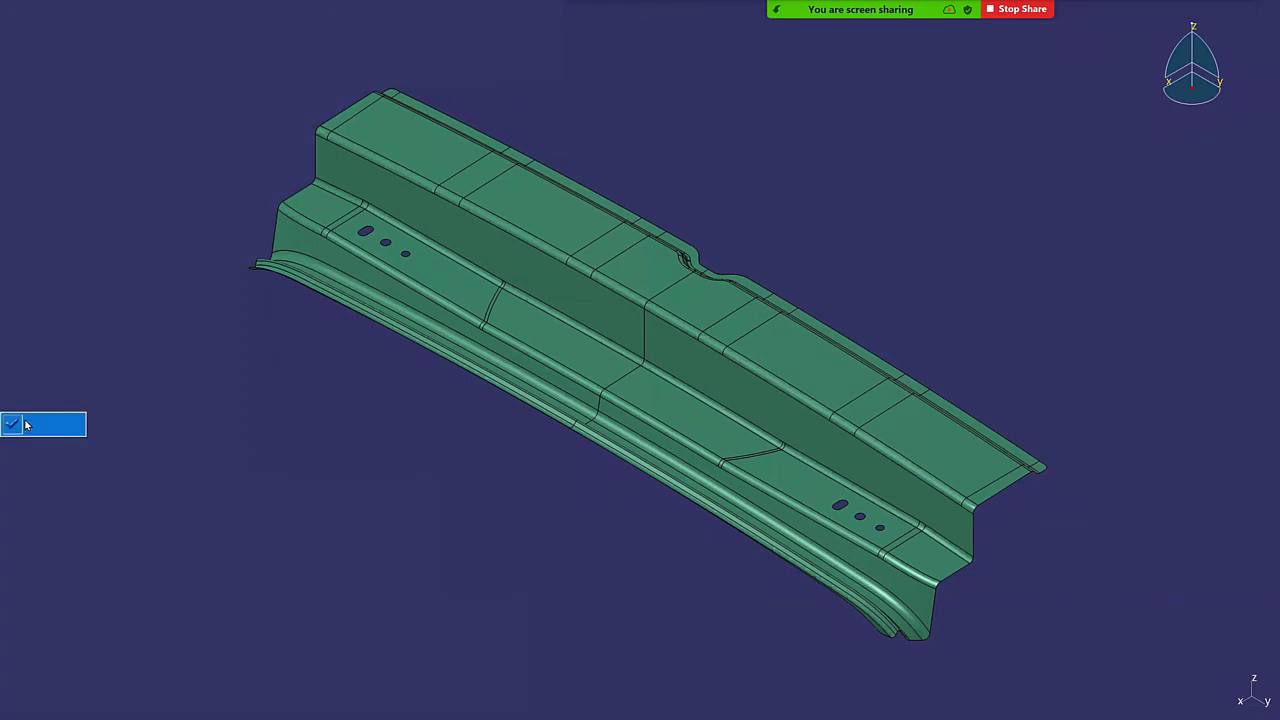
pyautogui.click(54, 427)
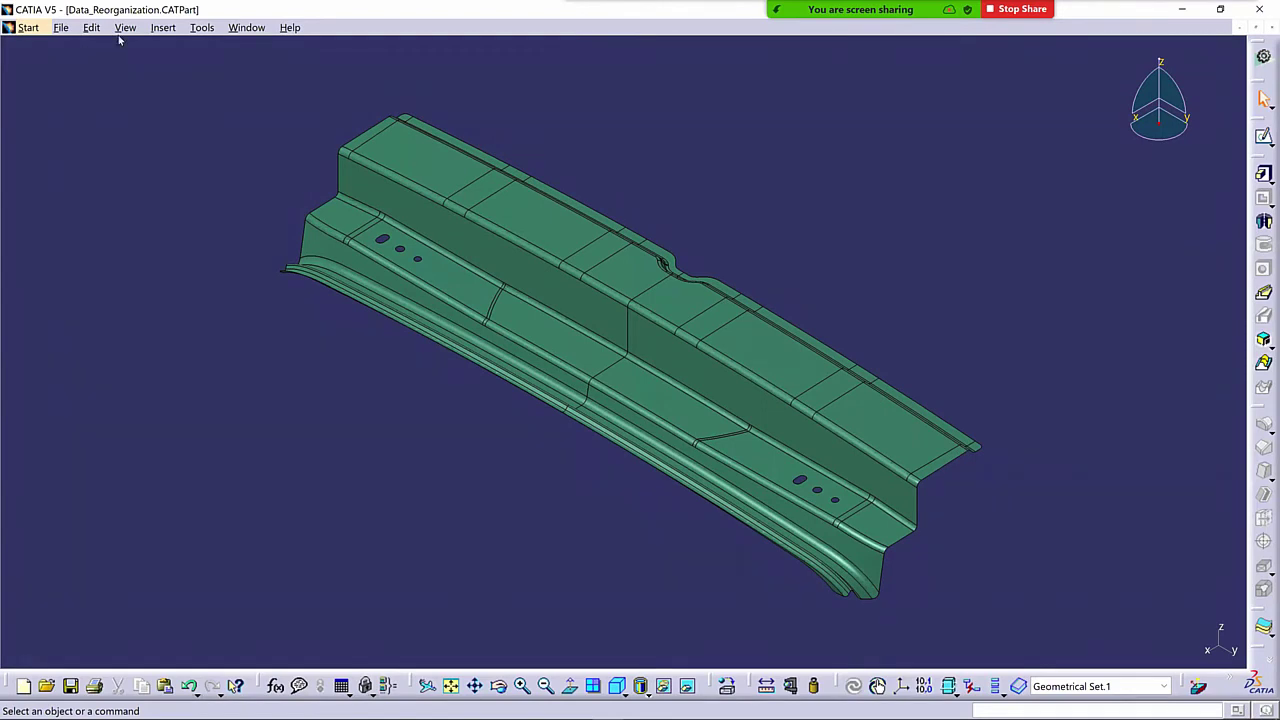
pyautogui.click(202, 28)
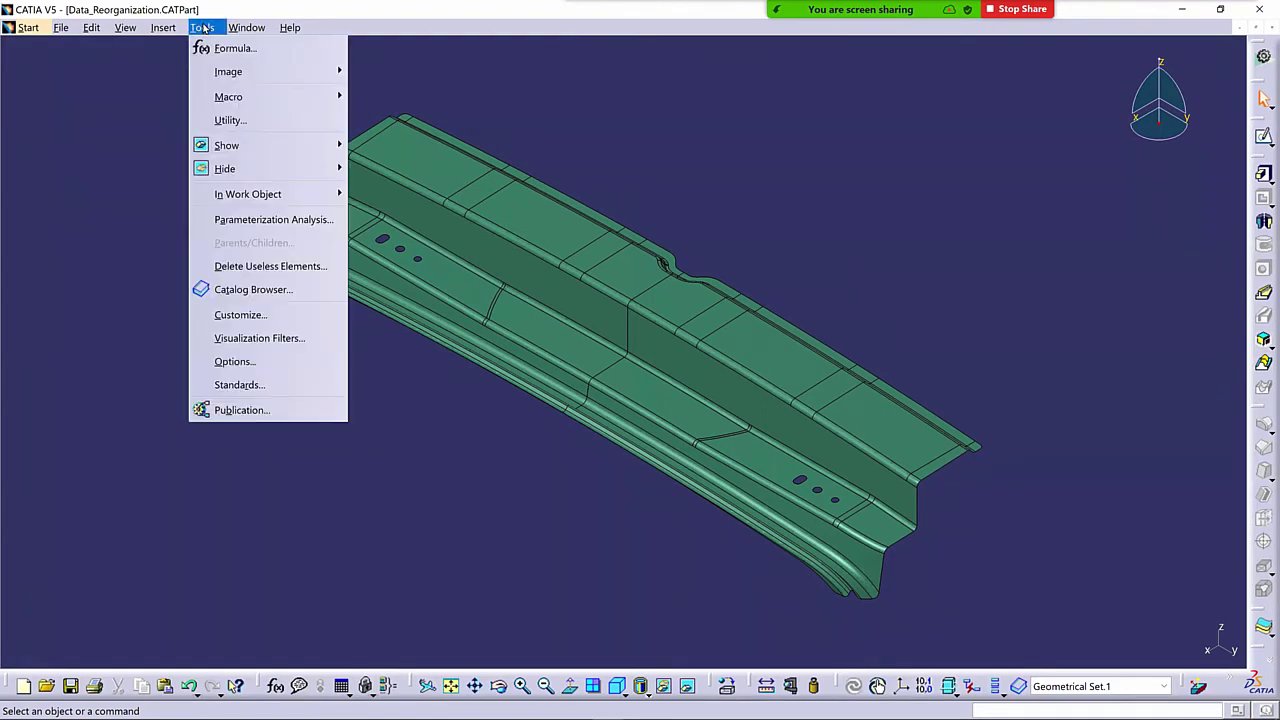
pyautogui.moveTo(219, 71)
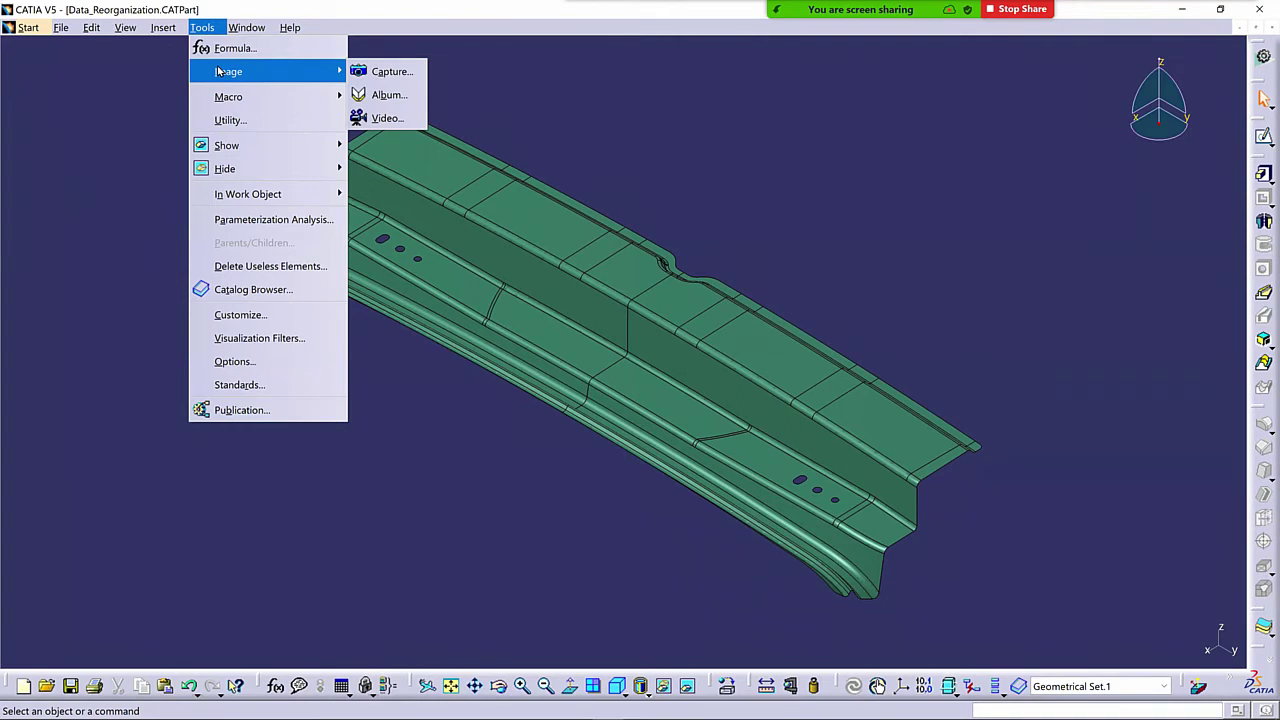
pyautogui.click(396, 72)
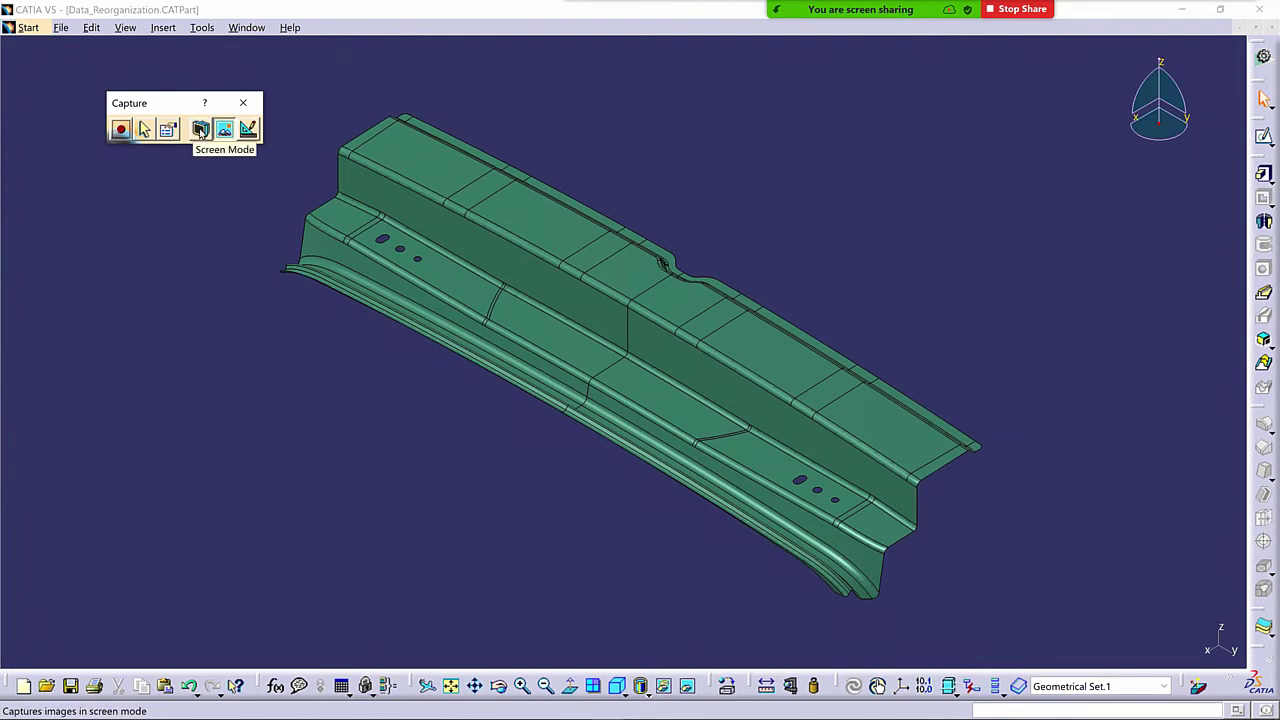
# Try Screen and Pixel capture modes, finally settling on Vector mode
pyautogui.click(201, 130)
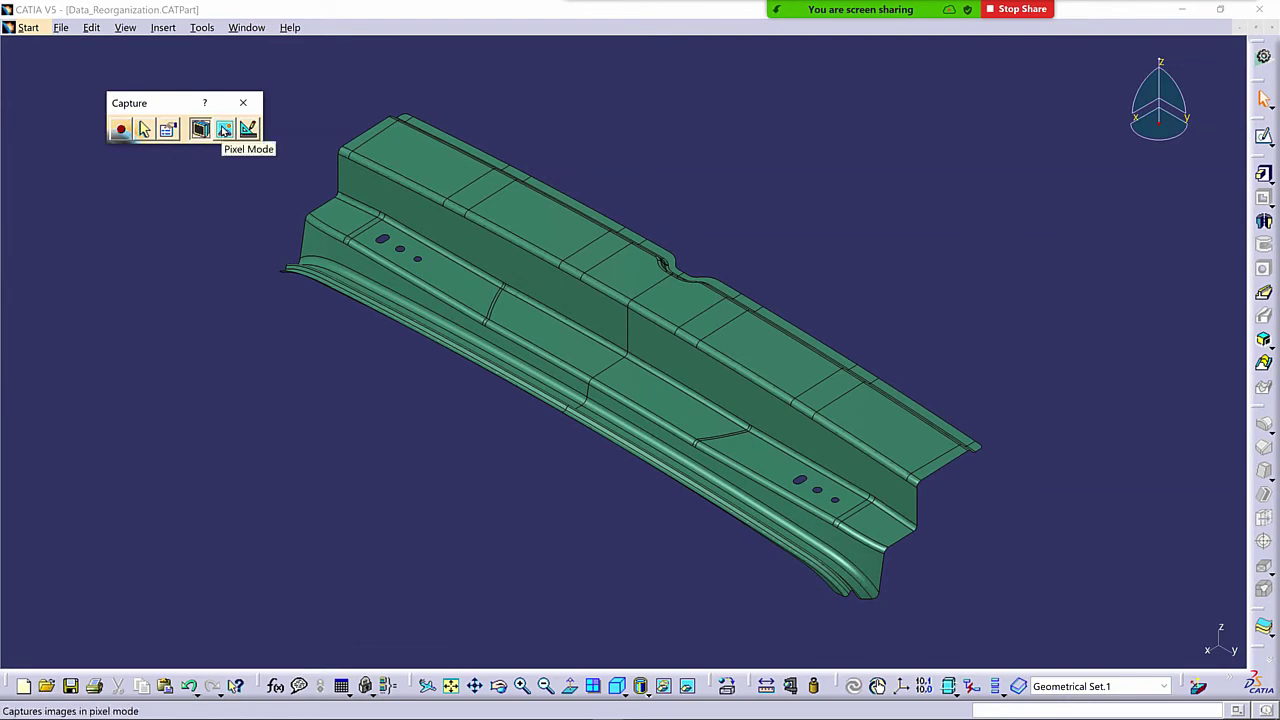
pyautogui.click(224, 130)
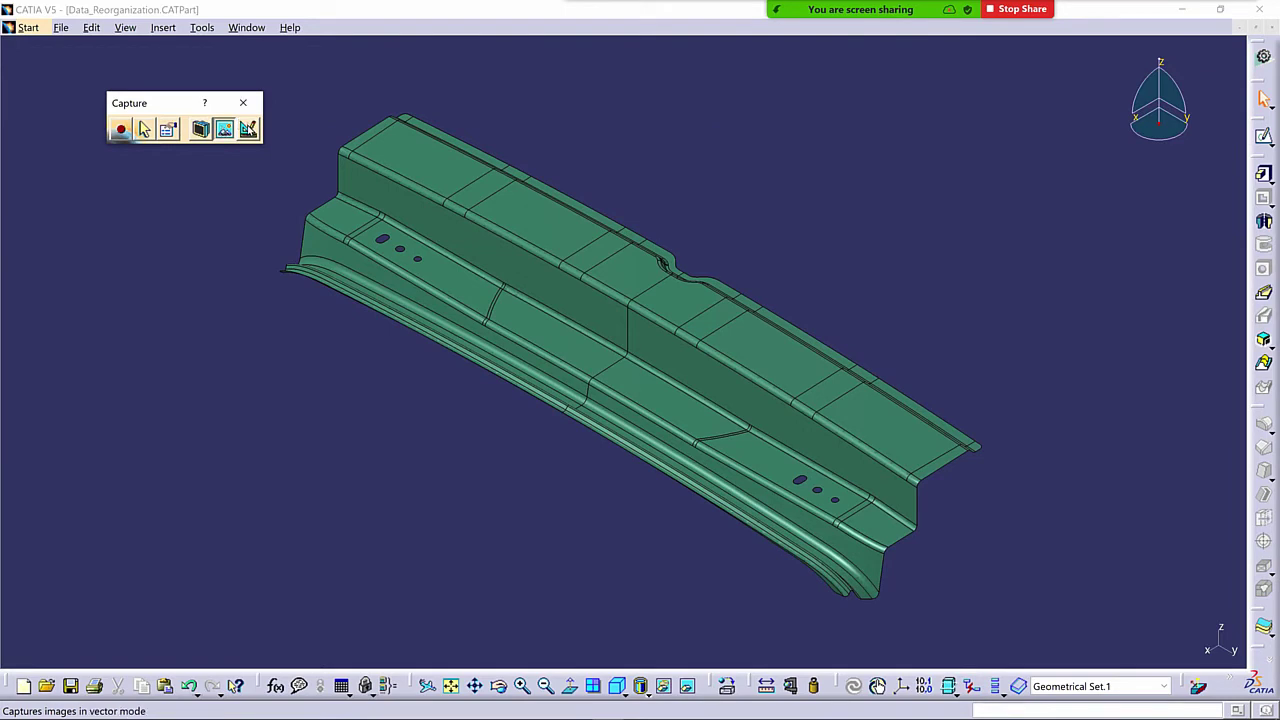
pyautogui.click(248, 129)
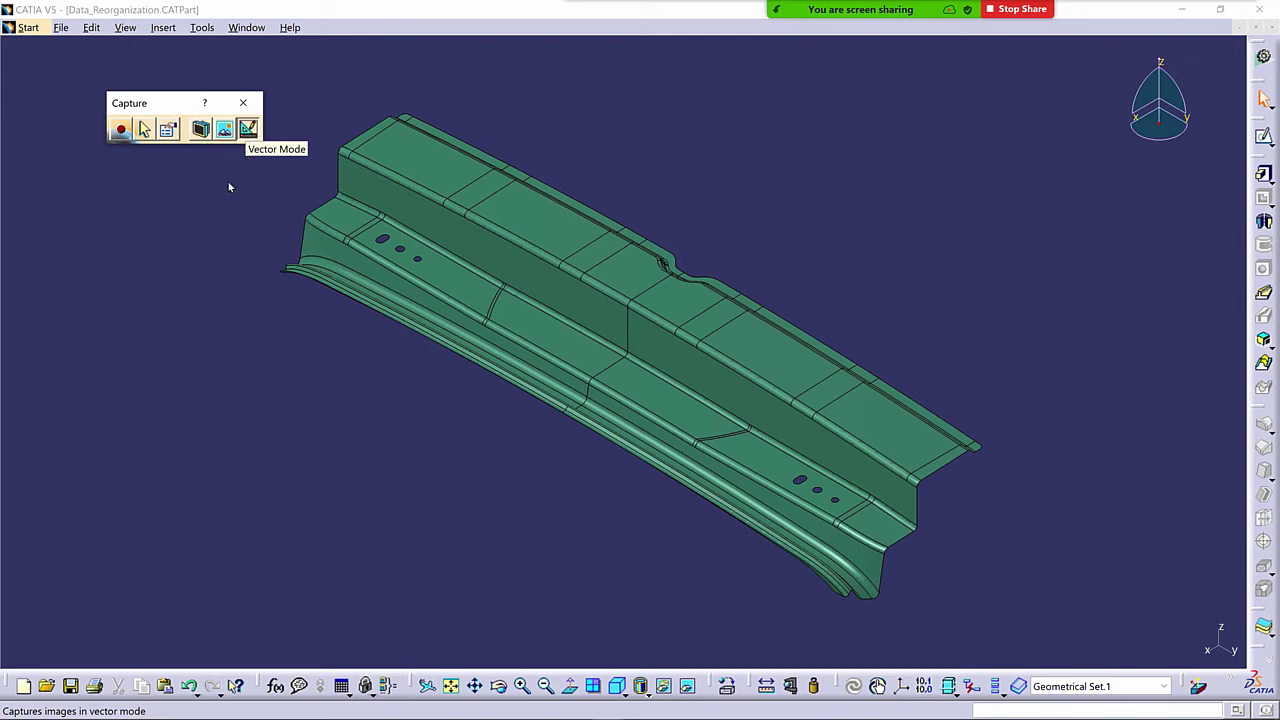
# Capture an image of the green panel and close the Capture Preview window
pyautogui.click(120, 130)
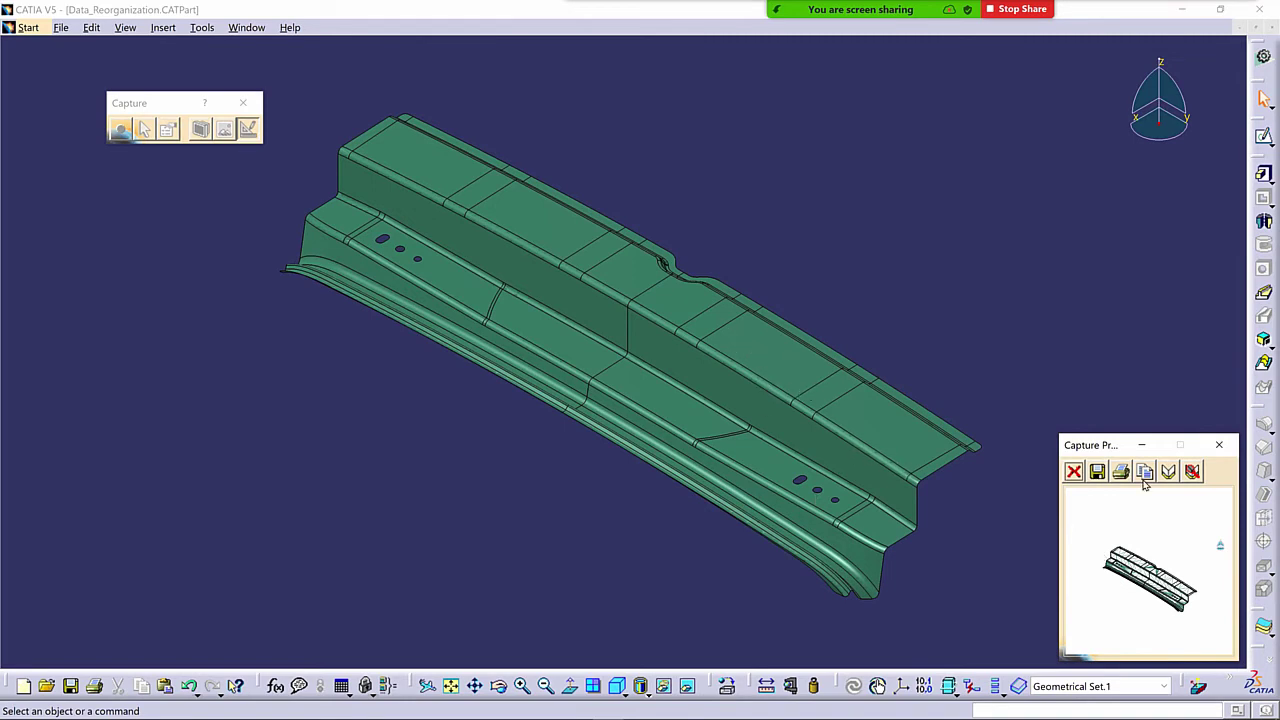
pyautogui.click(1220, 446)
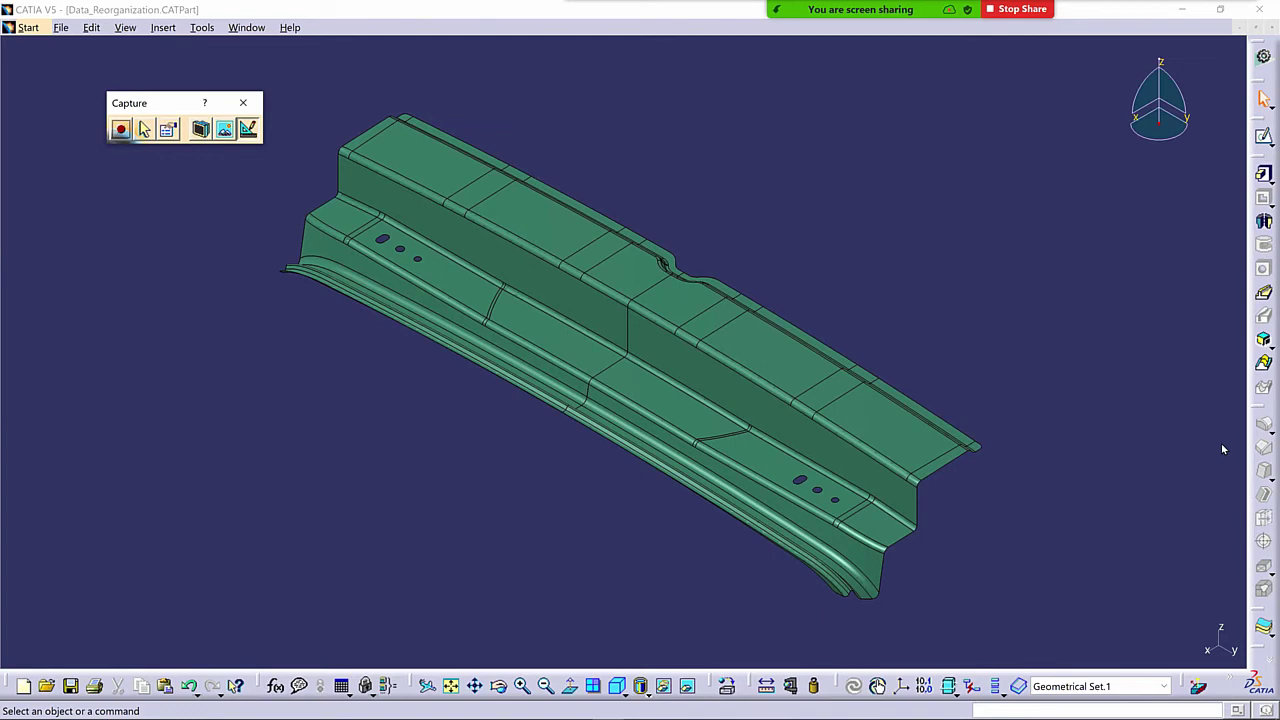
# In Capture Options, enable the 'Snapshot of $NAME - $DATE $TIME' banner and expand the color mode list
pyautogui.click(168, 128)
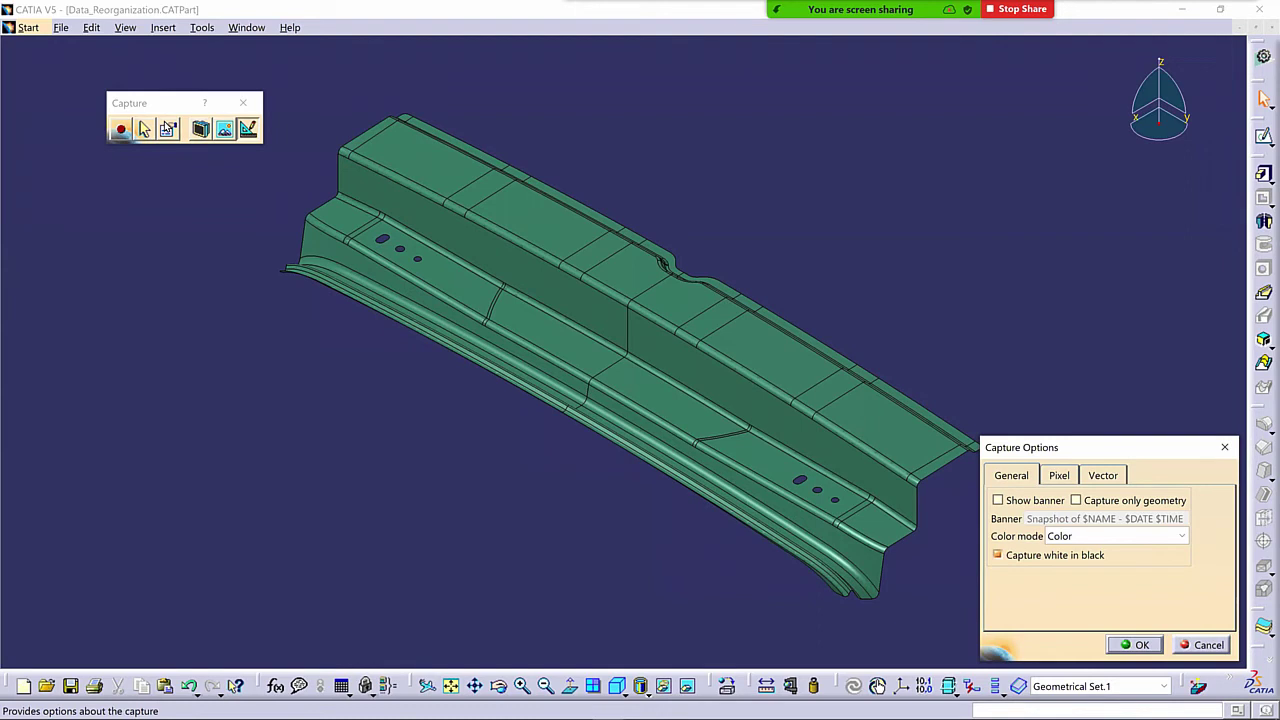
pyautogui.click(998, 500)
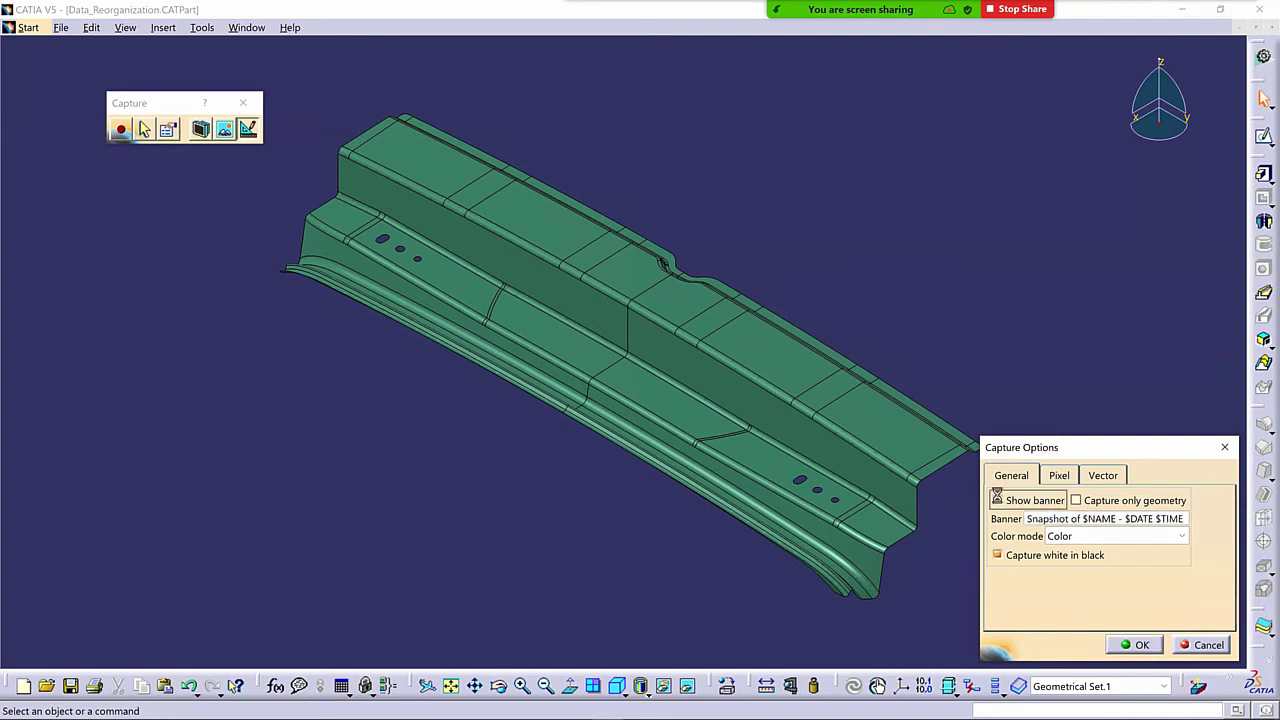
pyautogui.click(1182, 537)
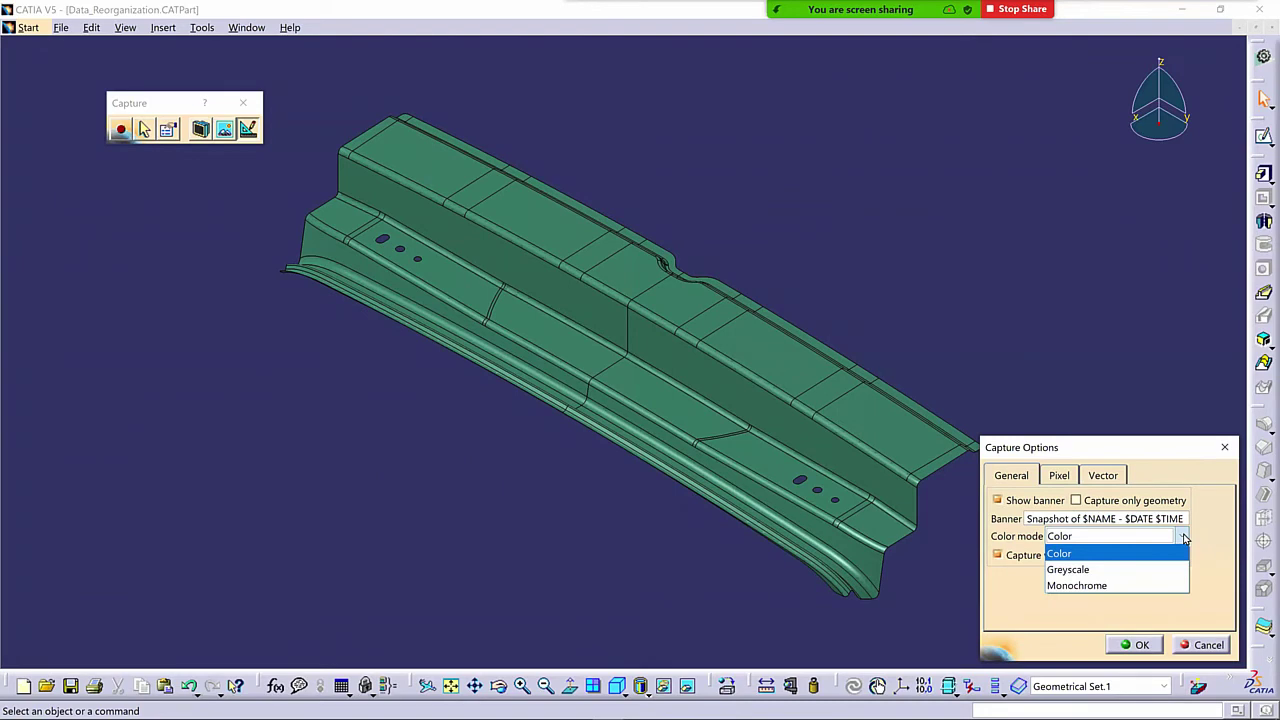
# Leave color mode at Color, tick Capture only geometry, and go to the Pixel settings
pyautogui.click(1220, 540)
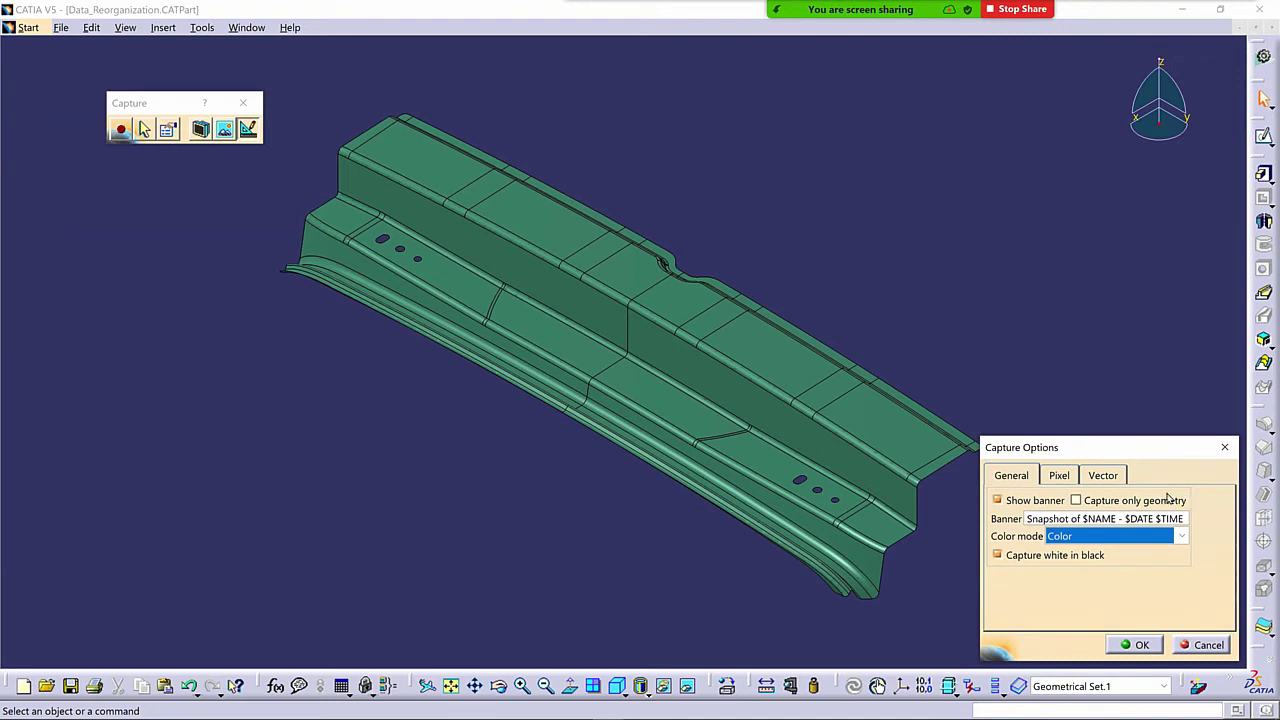
pyautogui.click(1076, 501)
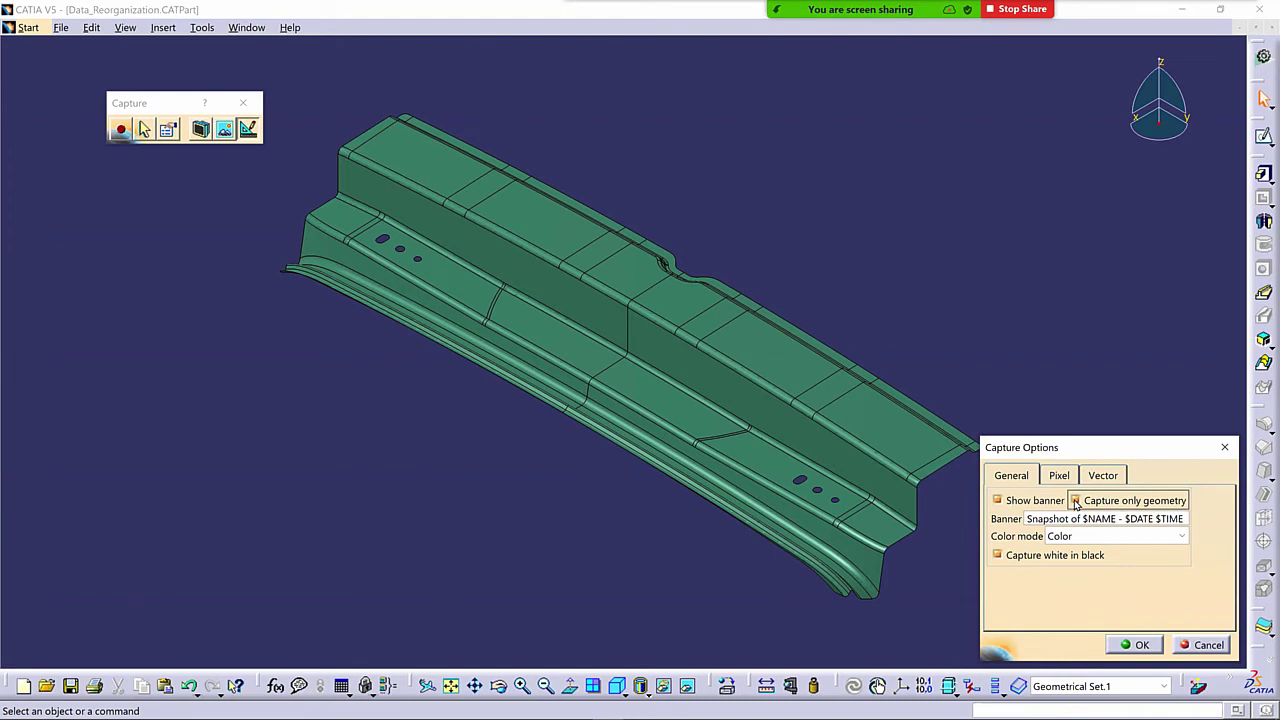
pyautogui.click(1066, 478)
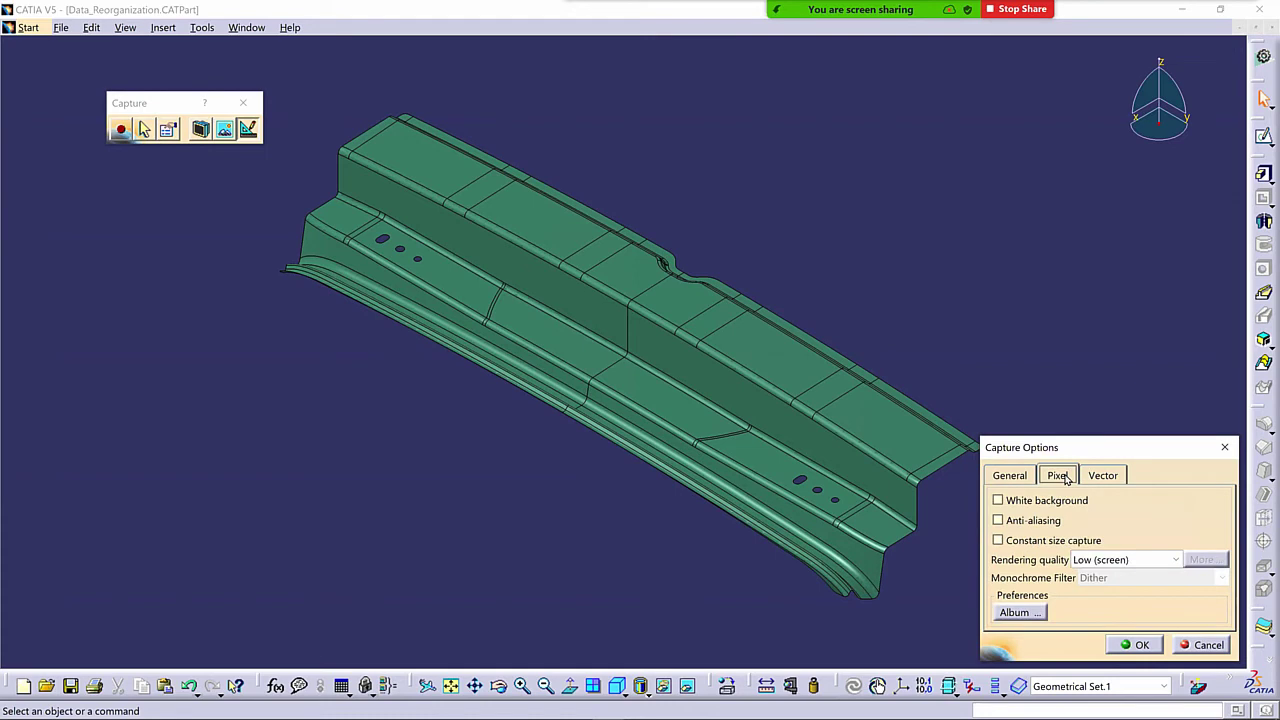
# Tick White background for pixel captures, then go back to the General banner field
pyautogui.click(999, 501)
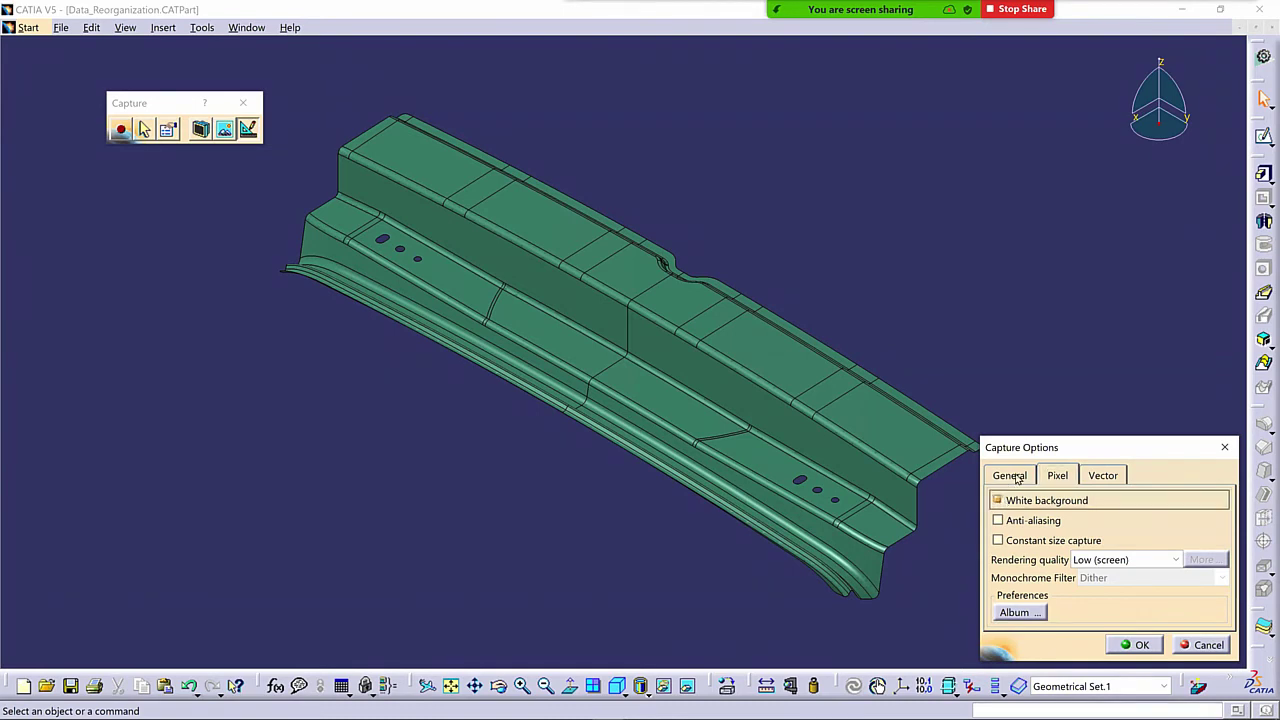
pyautogui.click(1012, 476)
pyautogui.click(1026, 515)
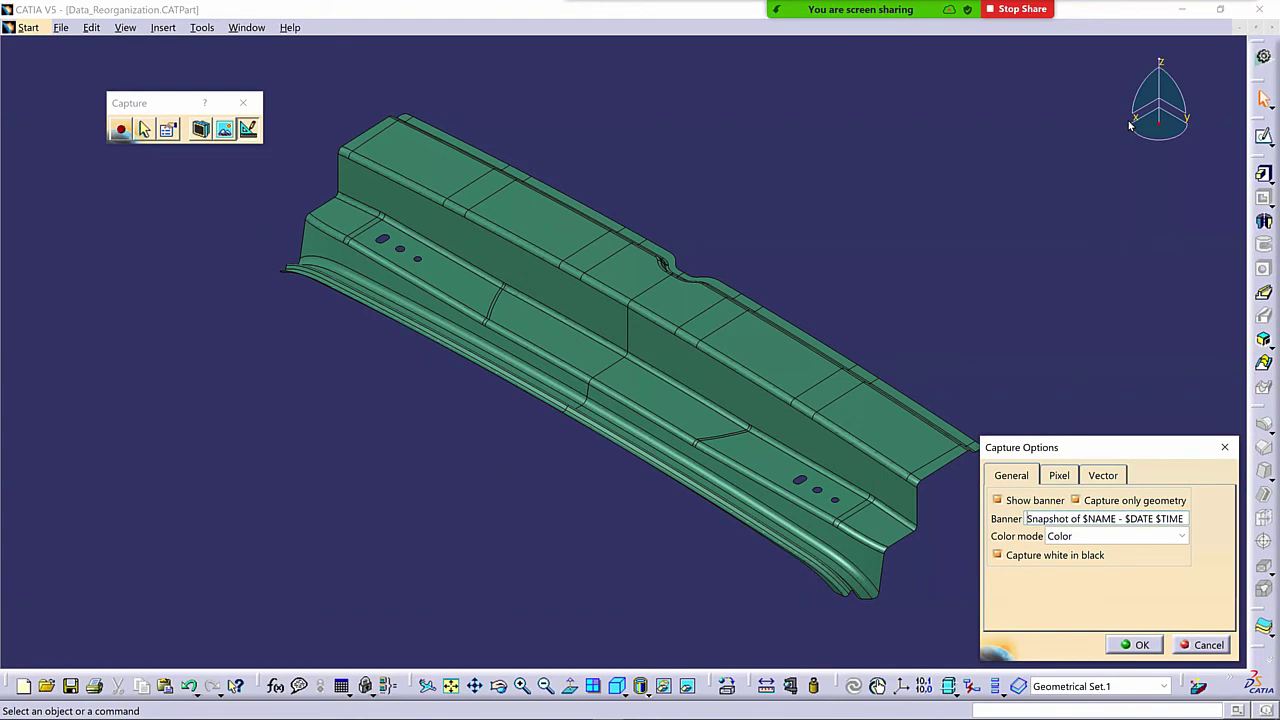
# Switch on Anti-aliasing and Constant size capture in the Pixel capture settings
pyautogui.click(1058, 476)
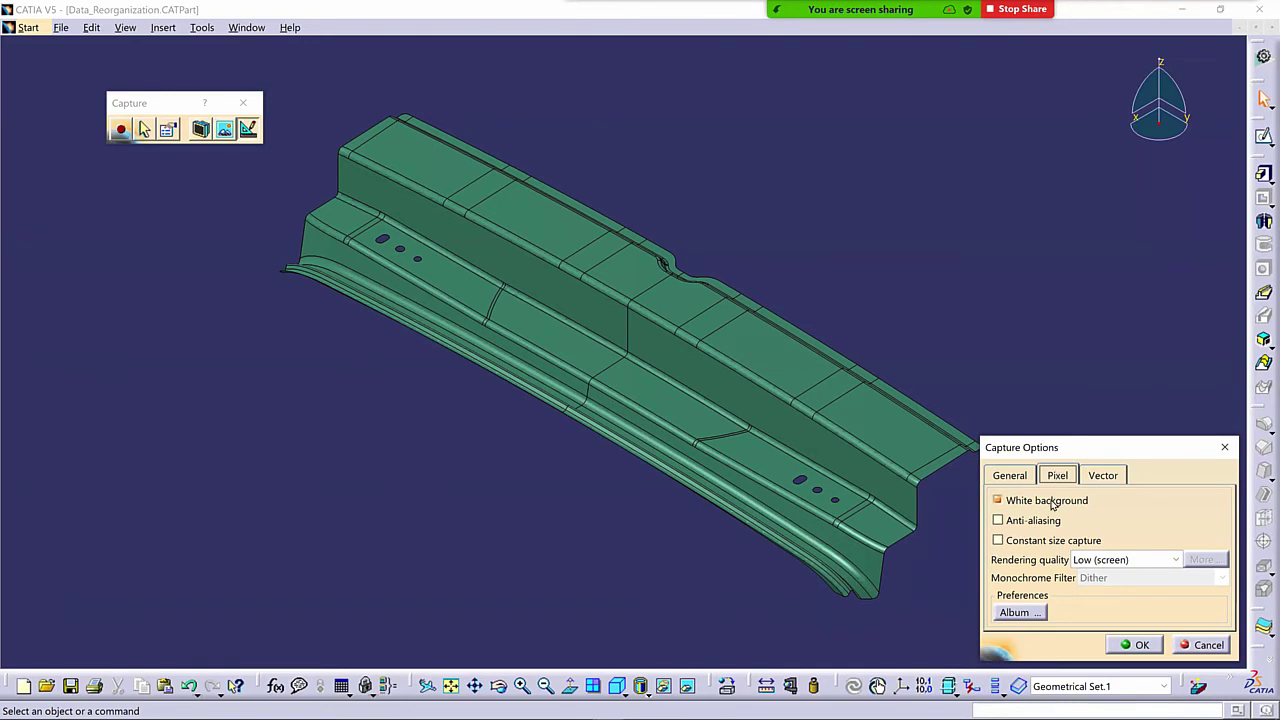
pyautogui.click(1006, 524)
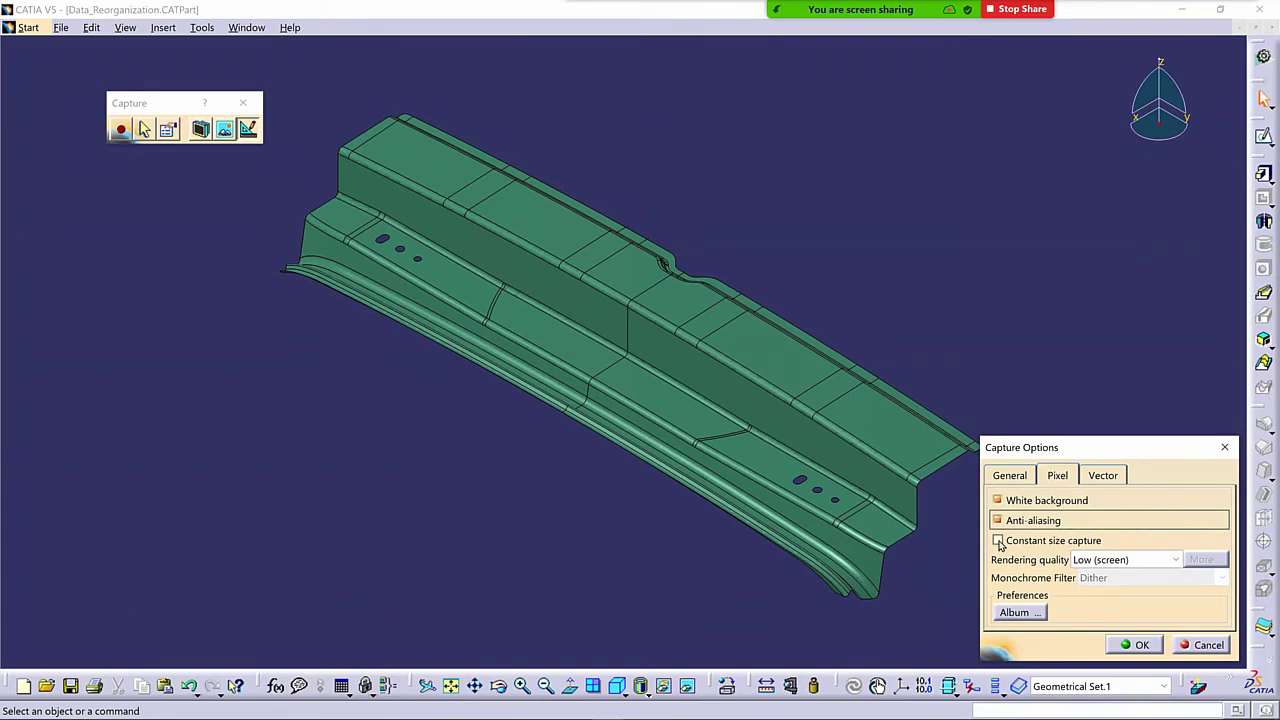
pyautogui.click(999, 542)
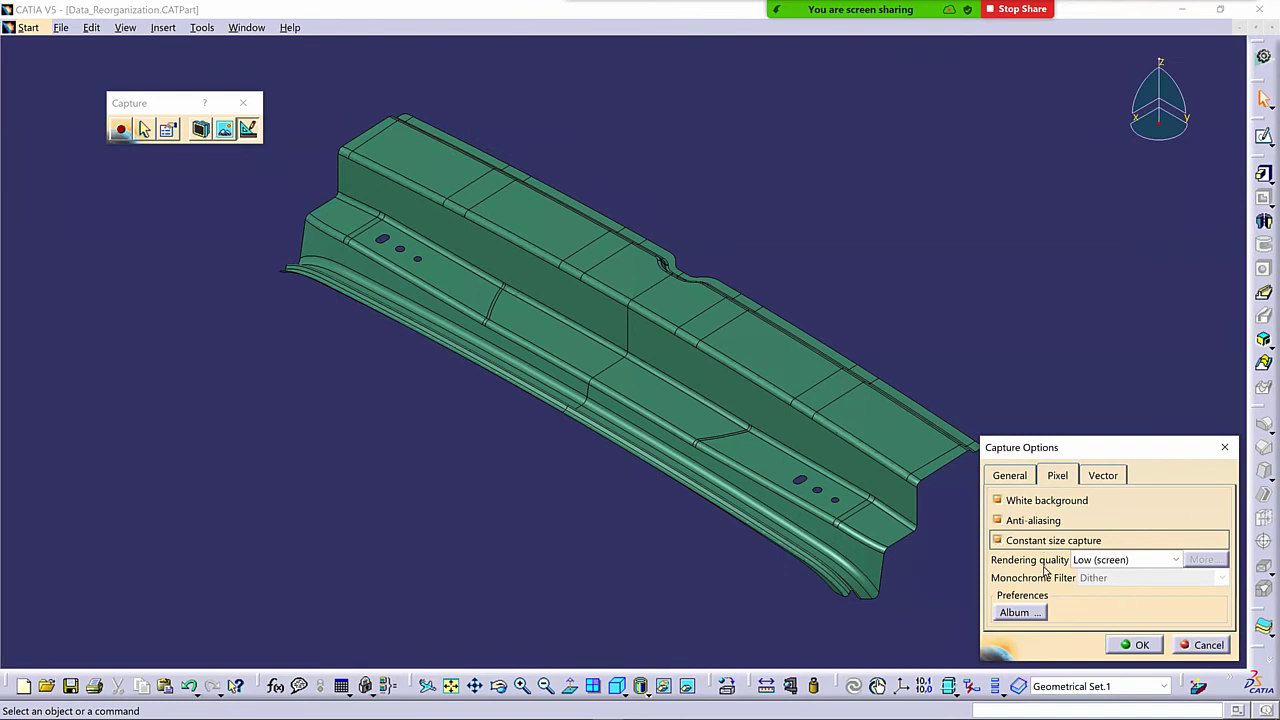
pyautogui.click(1175, 559)
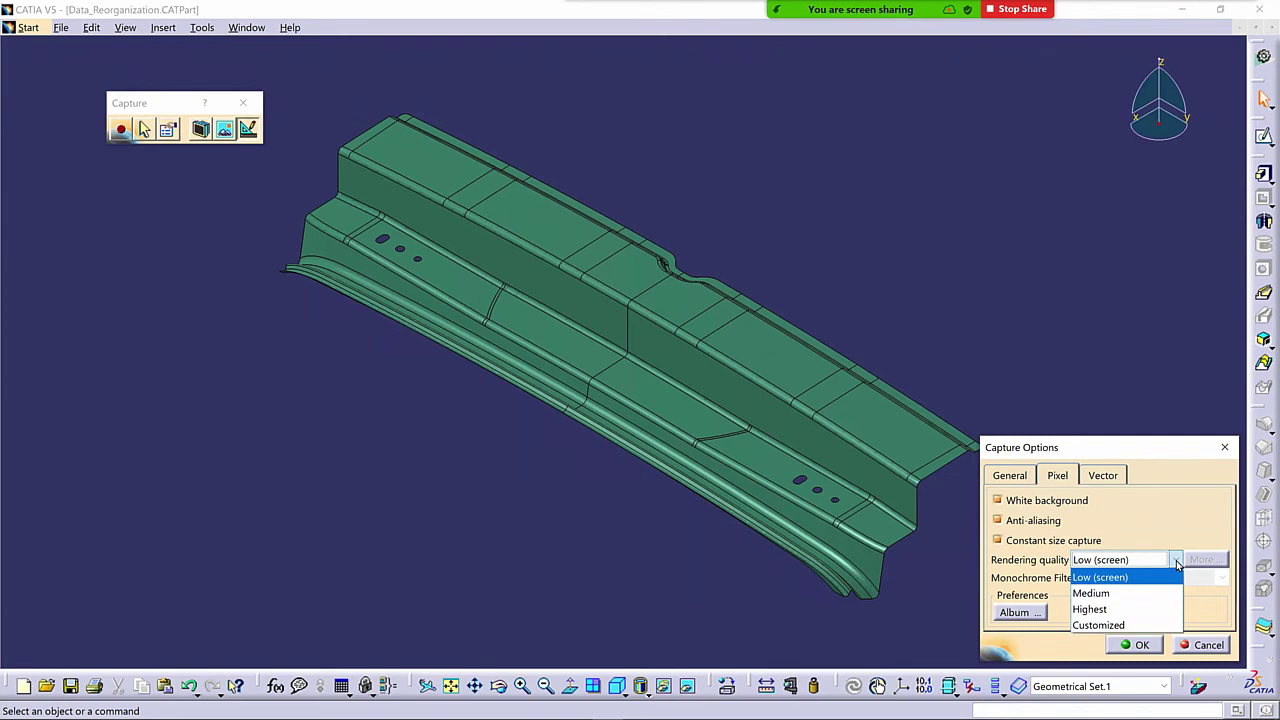
pyautogui.click(1211, 606)
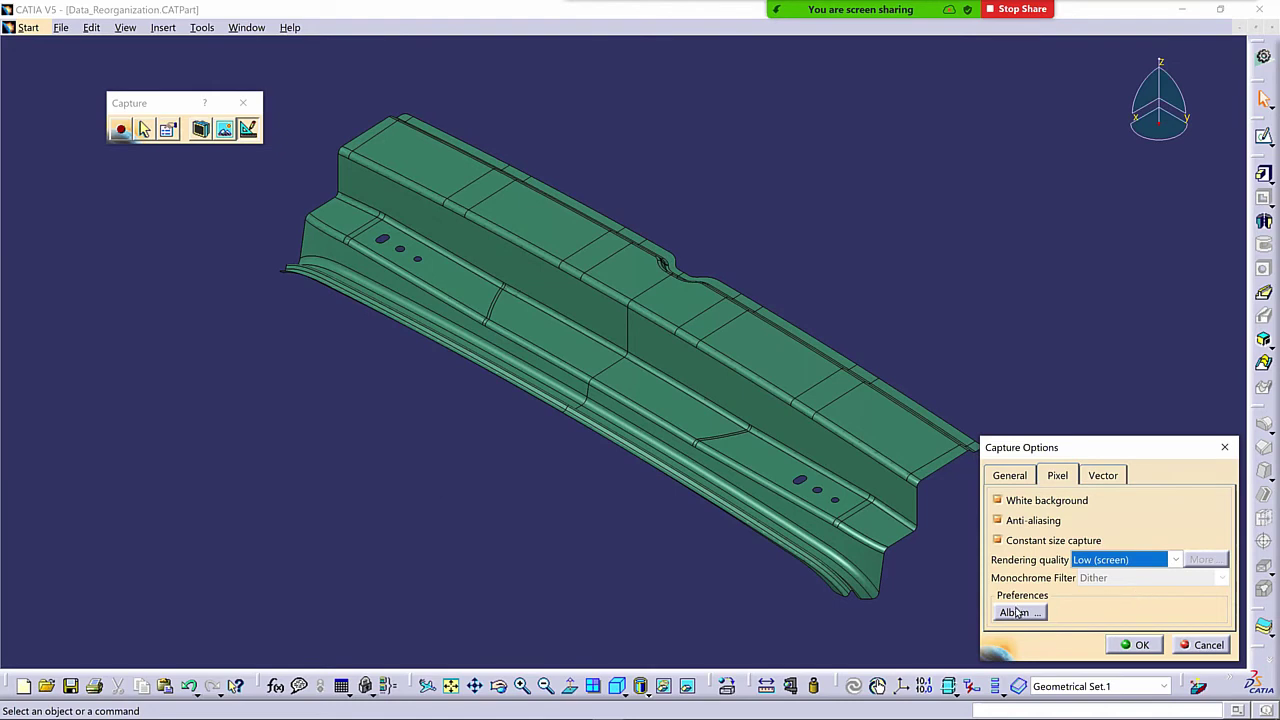
# On the Vector settings, keep CGM as the format and open its Advanced Configuration
pyautogui.click(1104, 475)
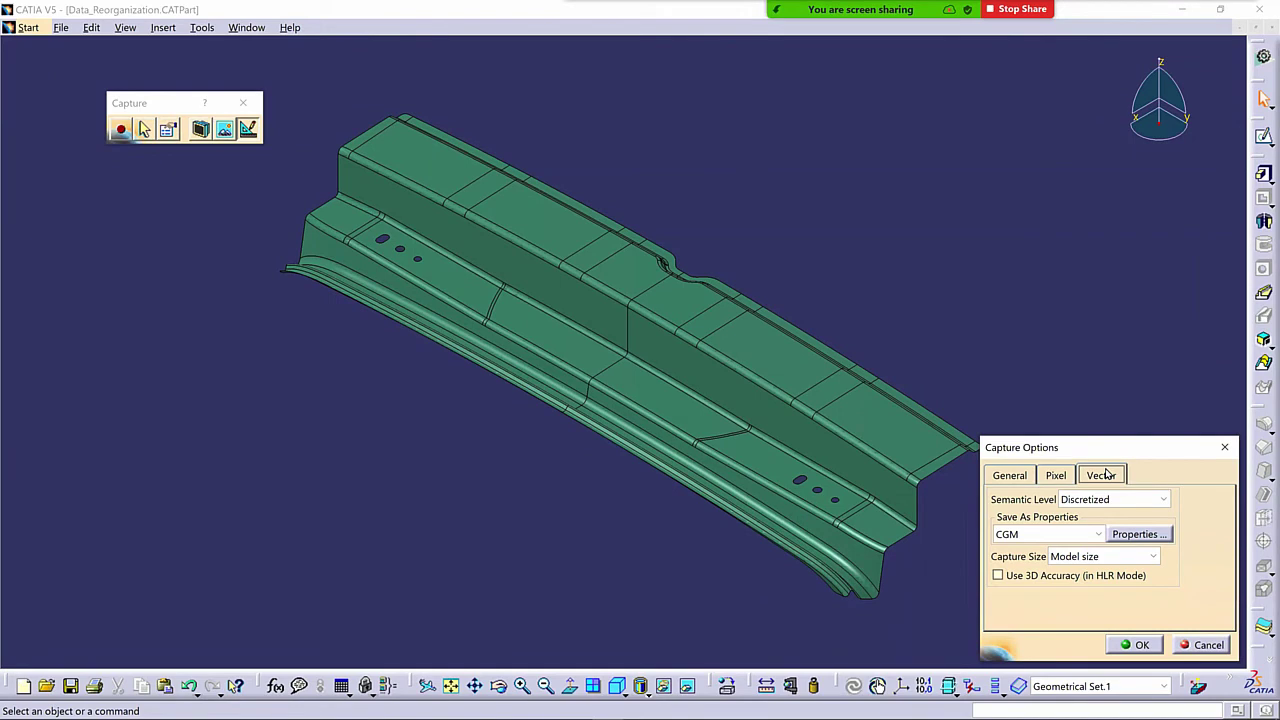
pyautogui.click(1098, 535)
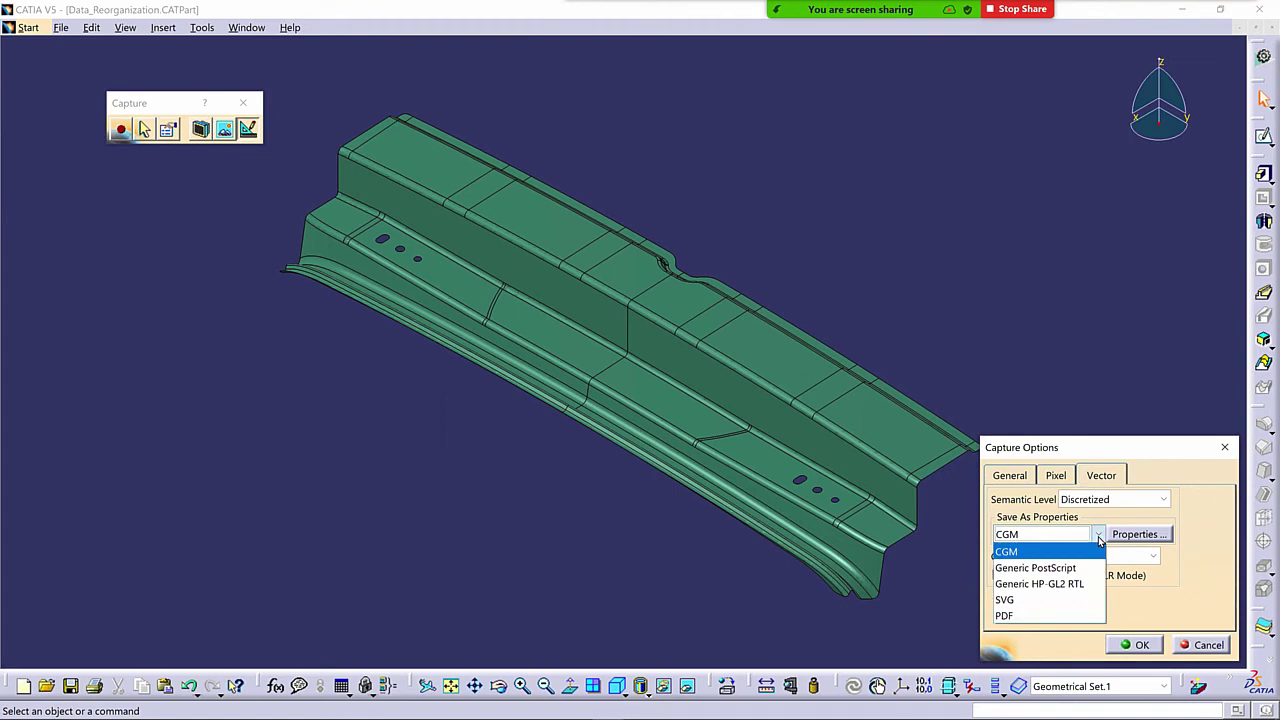
pyautogui.click(1190, 521)
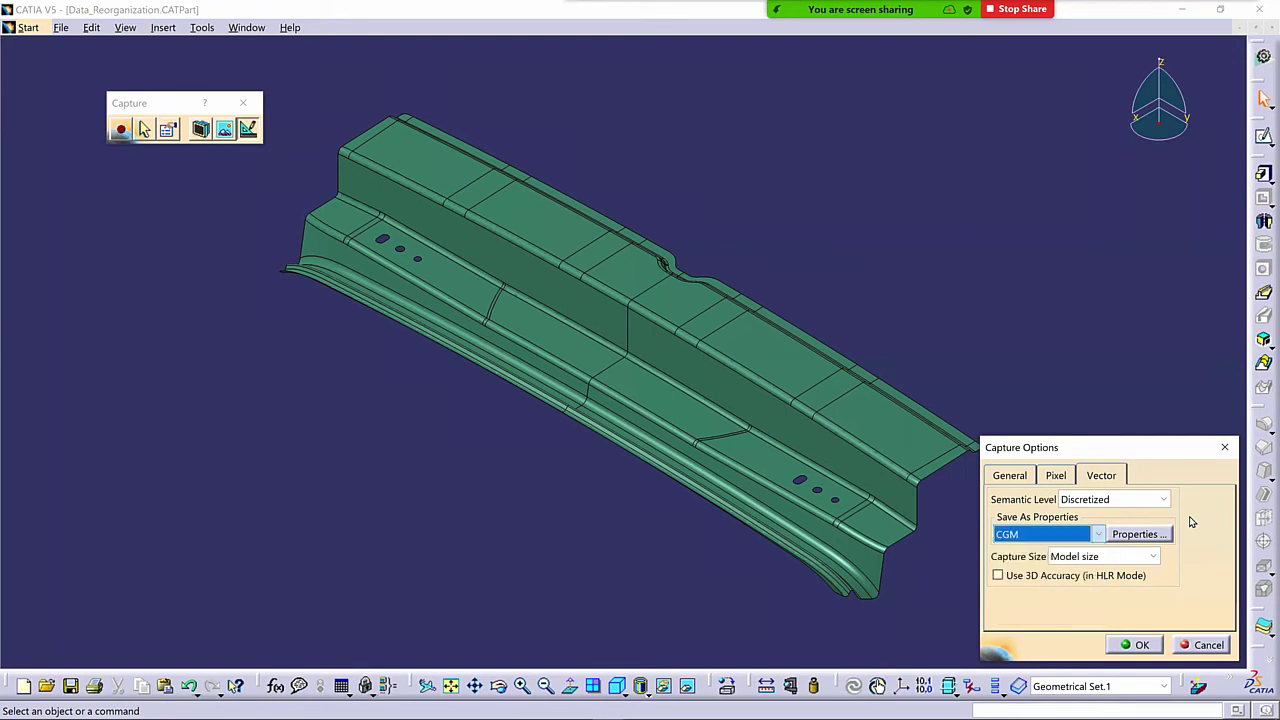
pyautogui.click(1135, 535)
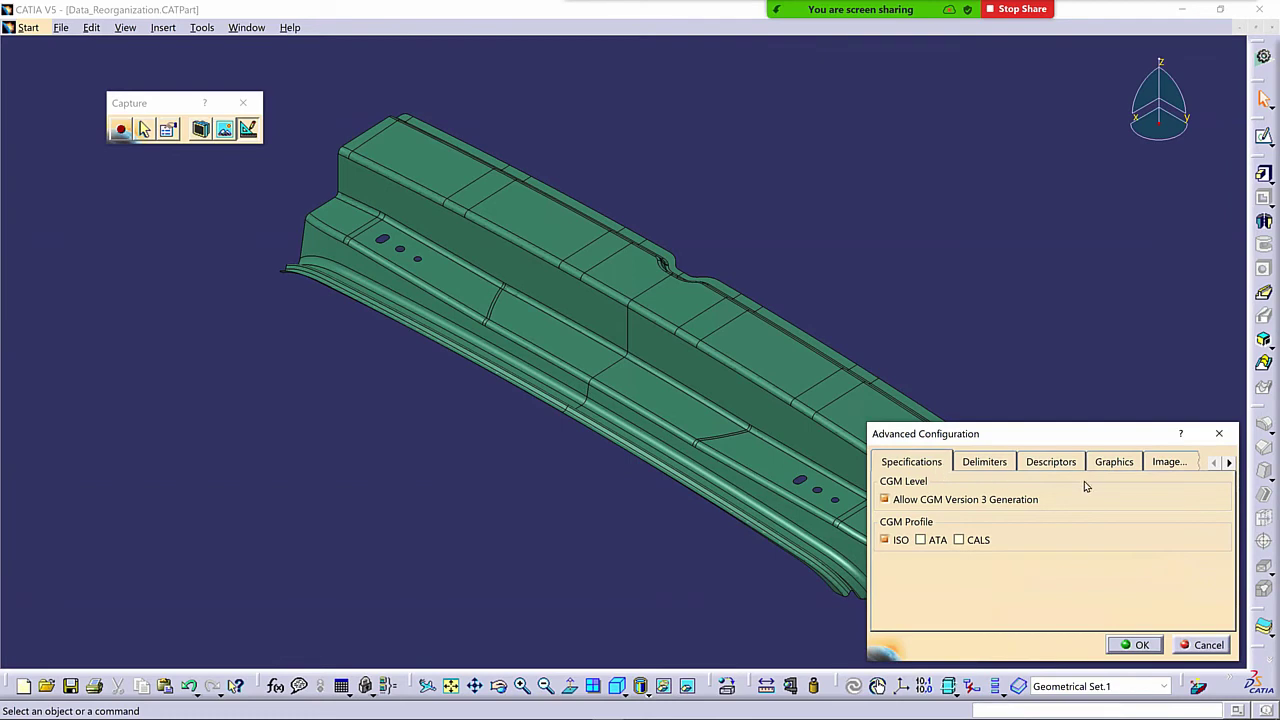
# Cancel the CGM Advanced Configuration and keep vector capture size at Model size
pyautogui.click(1208, 646)
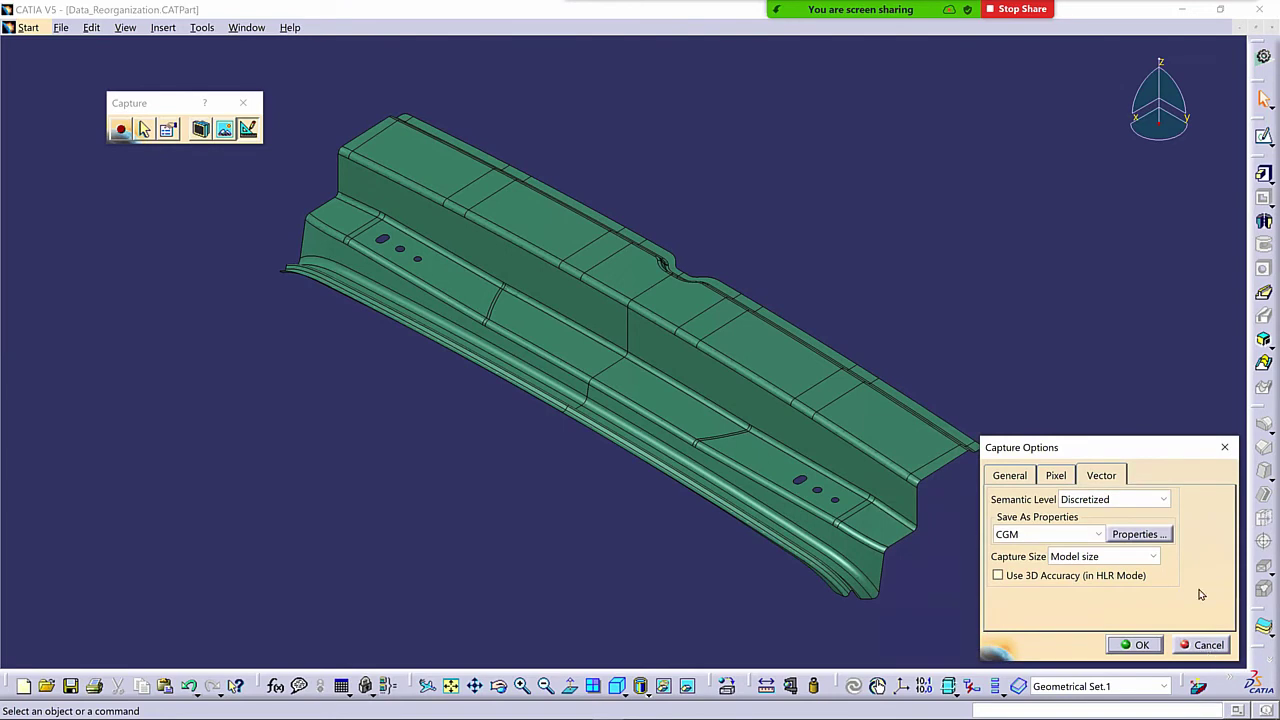
pyautogui.click(1154, 558)
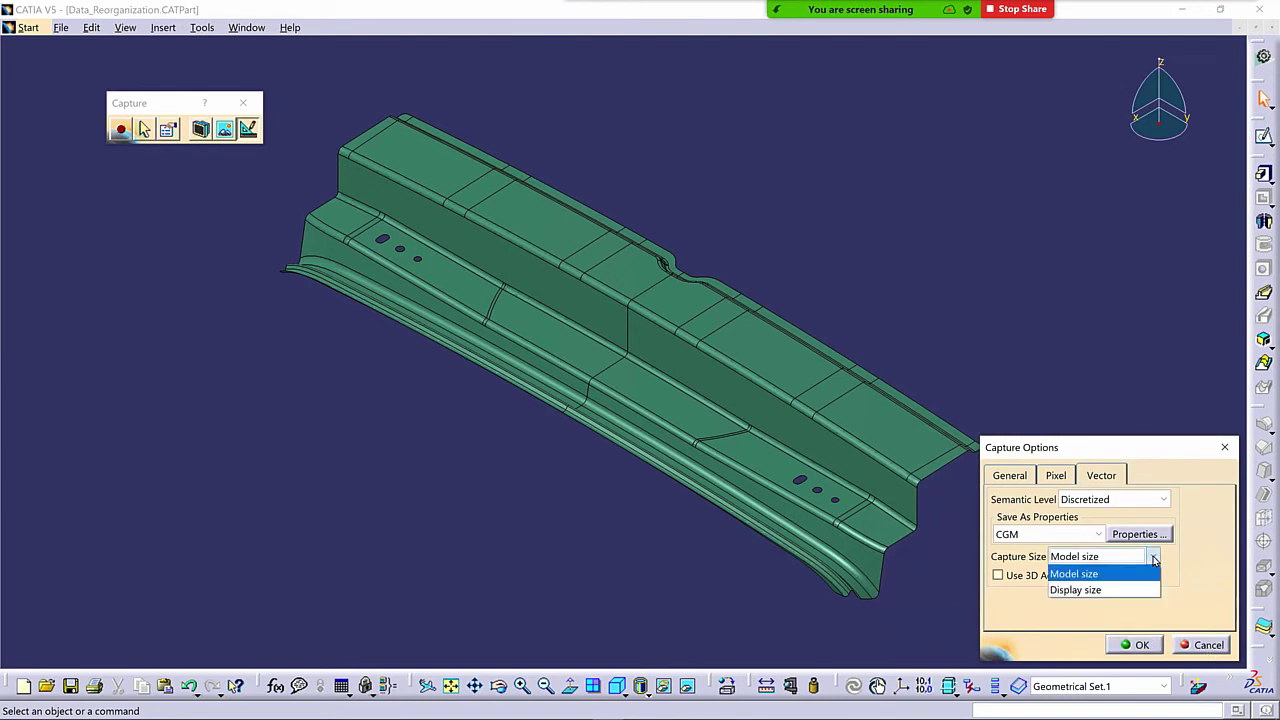
pyautogui.click(1228, 558)
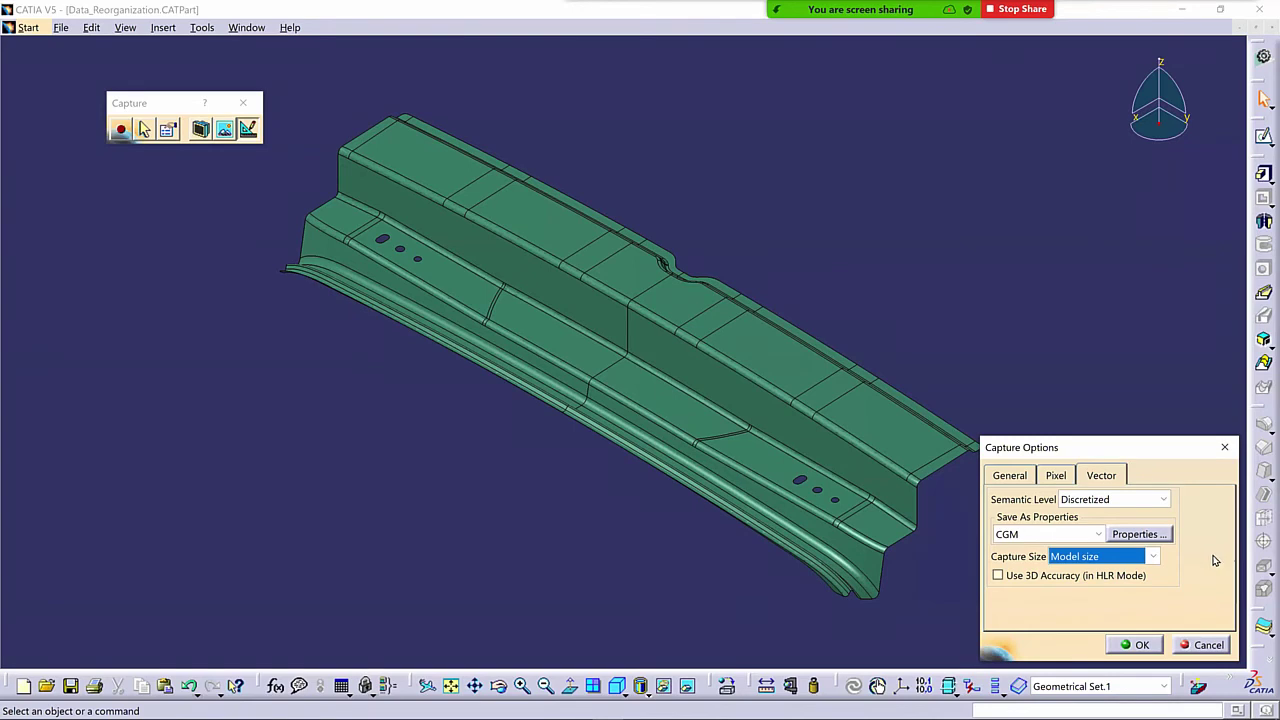
# Accept the Pixel capture settings with OK, then reopen the capture Options and cancel without changes
pyautogui.click(1060, 478)
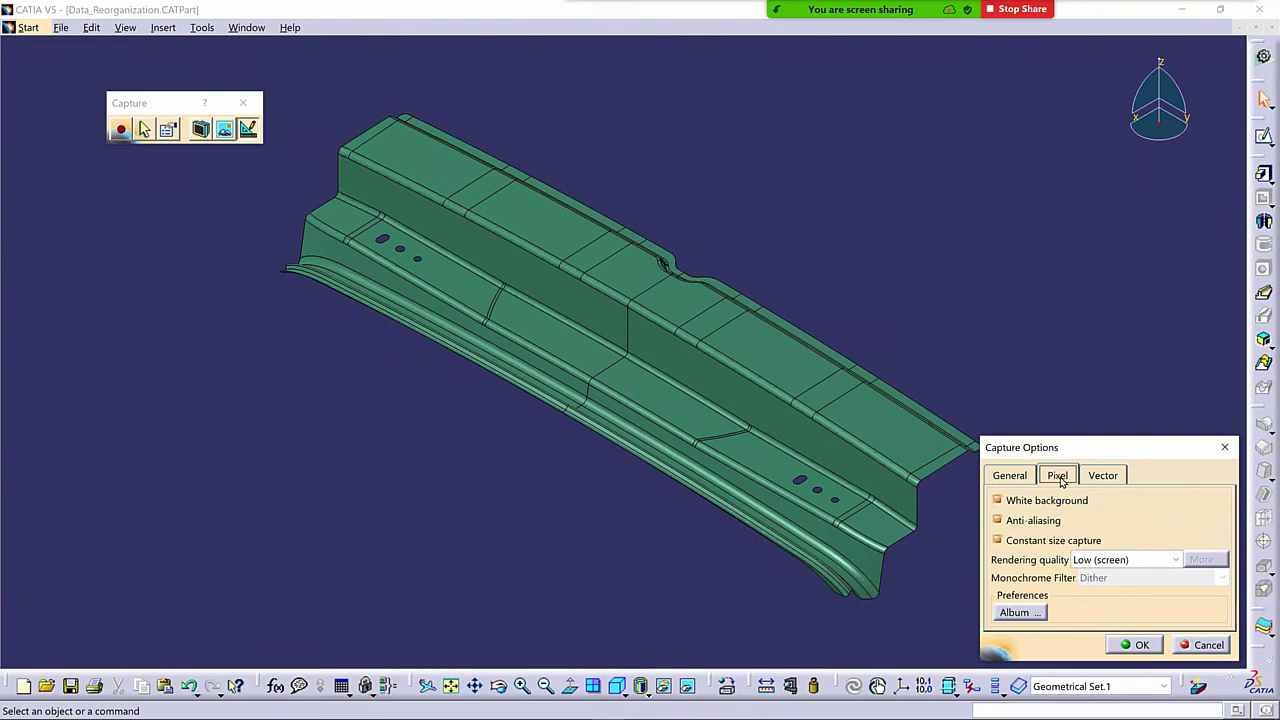
pyautogui.click(1142, 645)
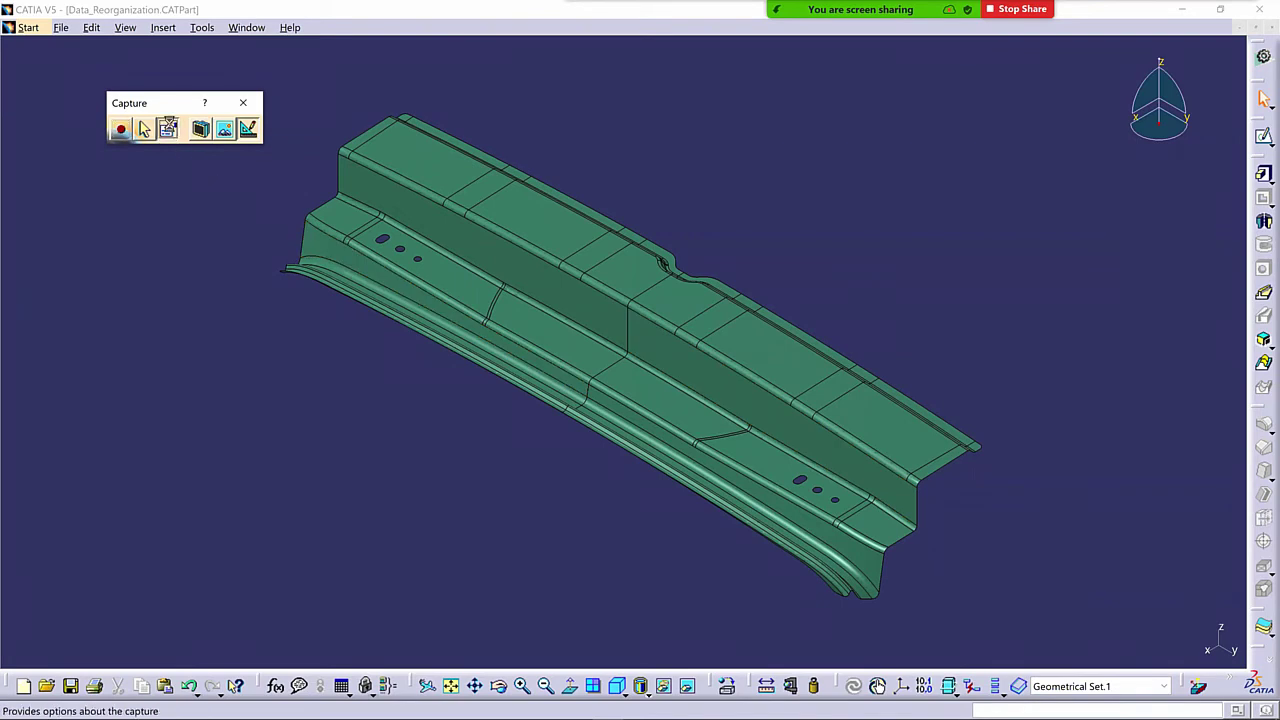
pyautogui.click(168, 128)
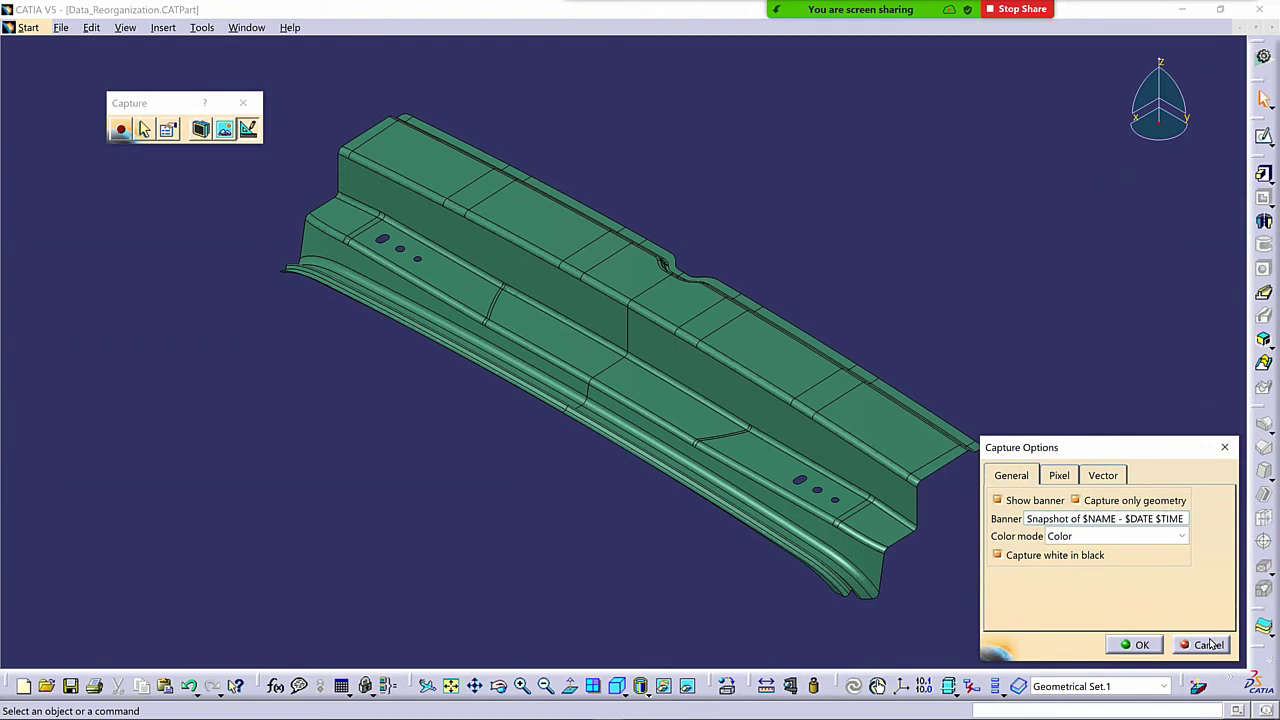
pyautogui.click(1208, 645)
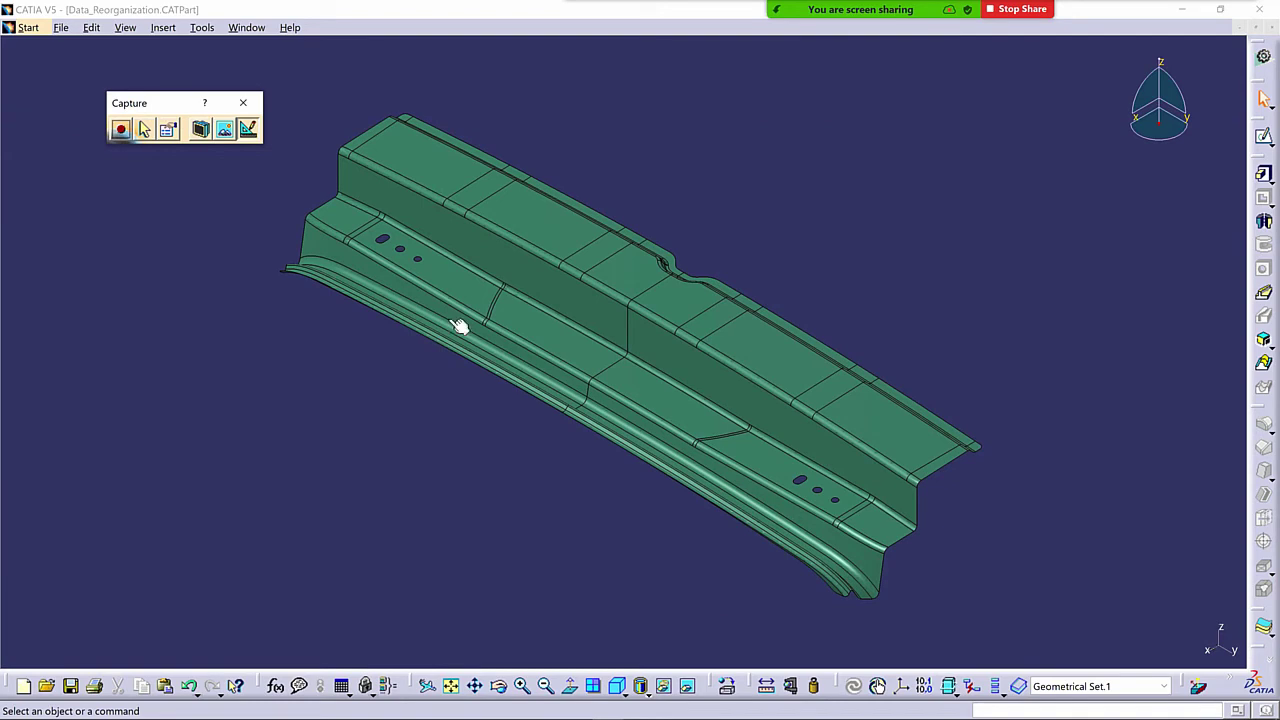
# Switch the capture mode from Screen mode to Pixel mode on the Capture toolbar
pyautogui.click(203, 132)
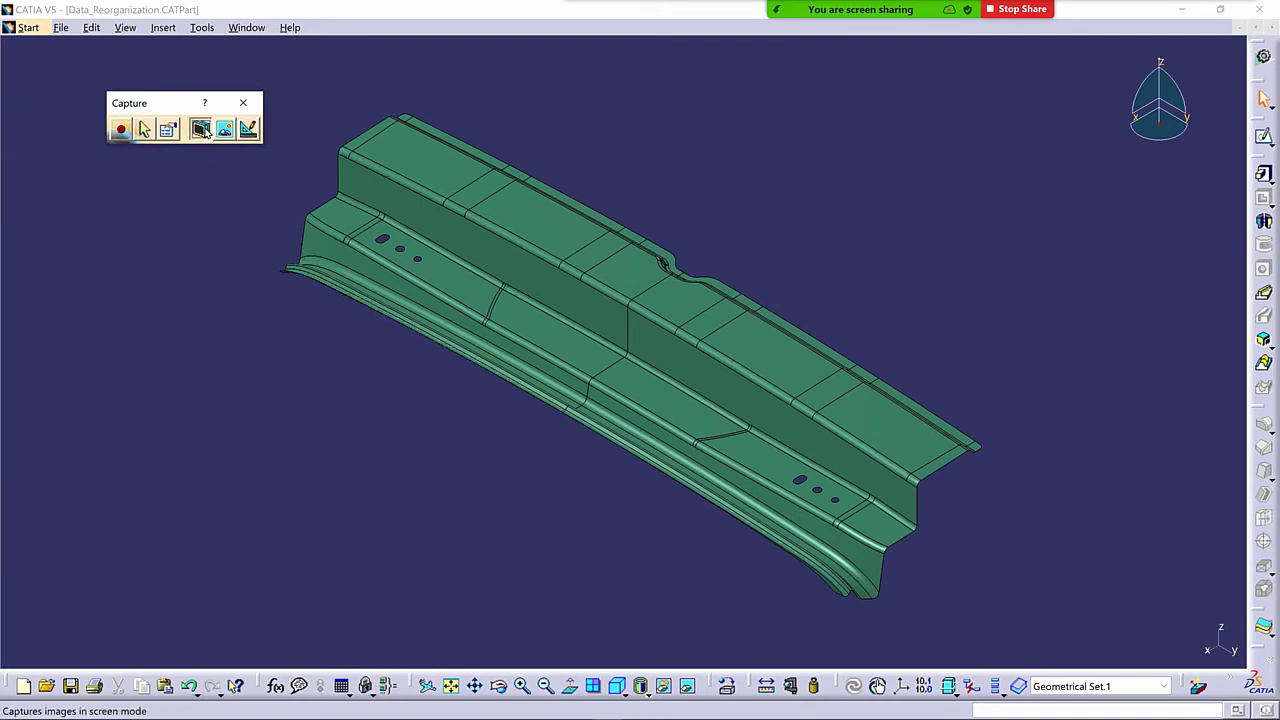
pyautogui.click(228, 131)
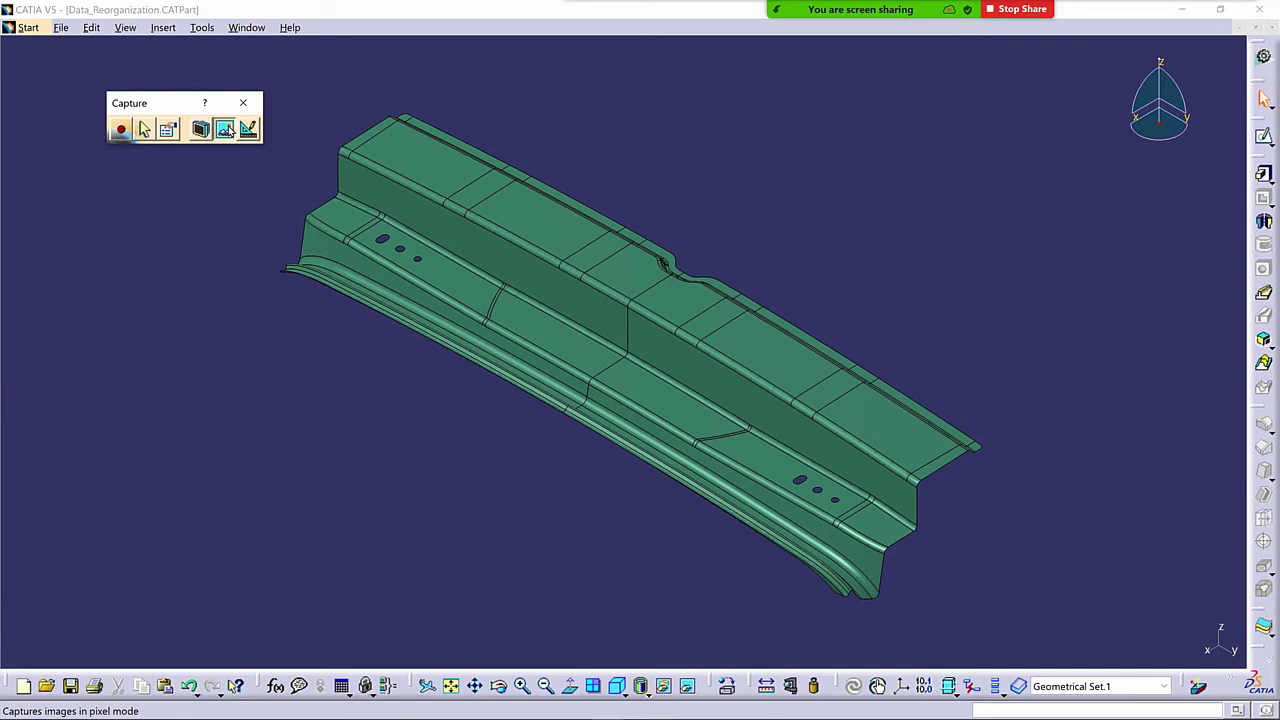
# Snapshot the green panel, glance at its print settings without printing, and copy it to the clipboard
pyautogui.click(119, 131)
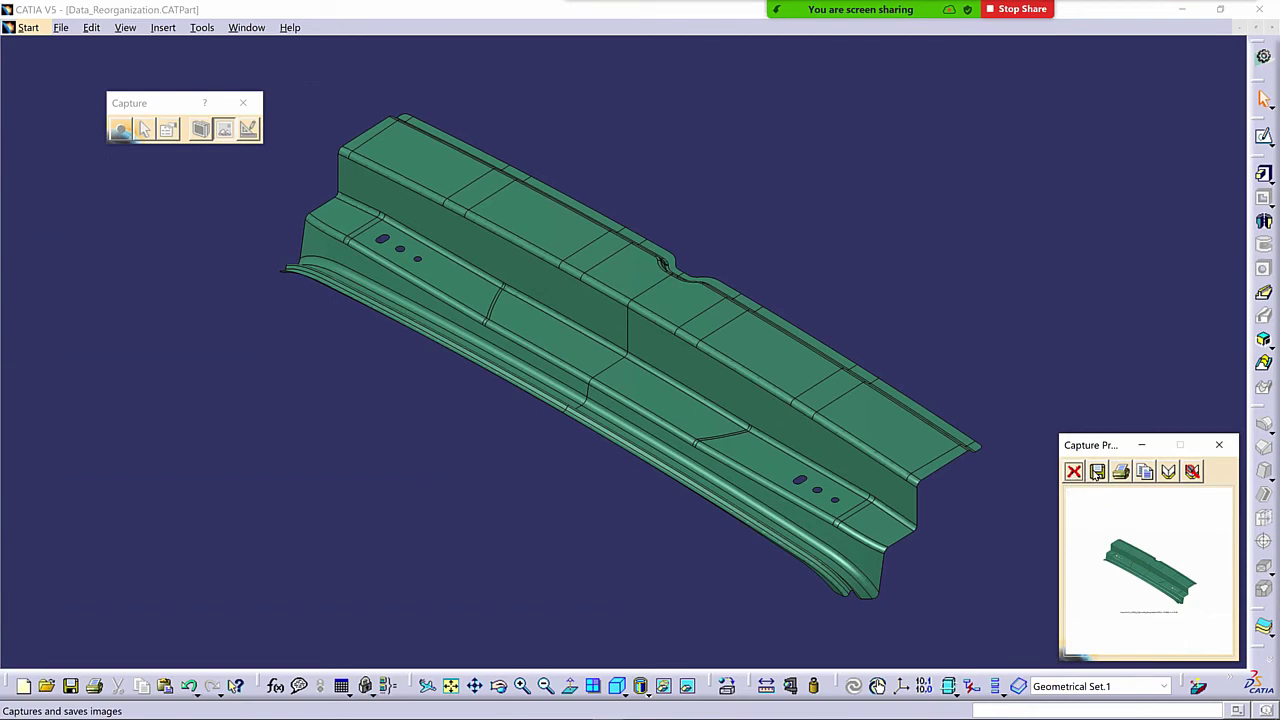
pyautogui.click(1122, 472)
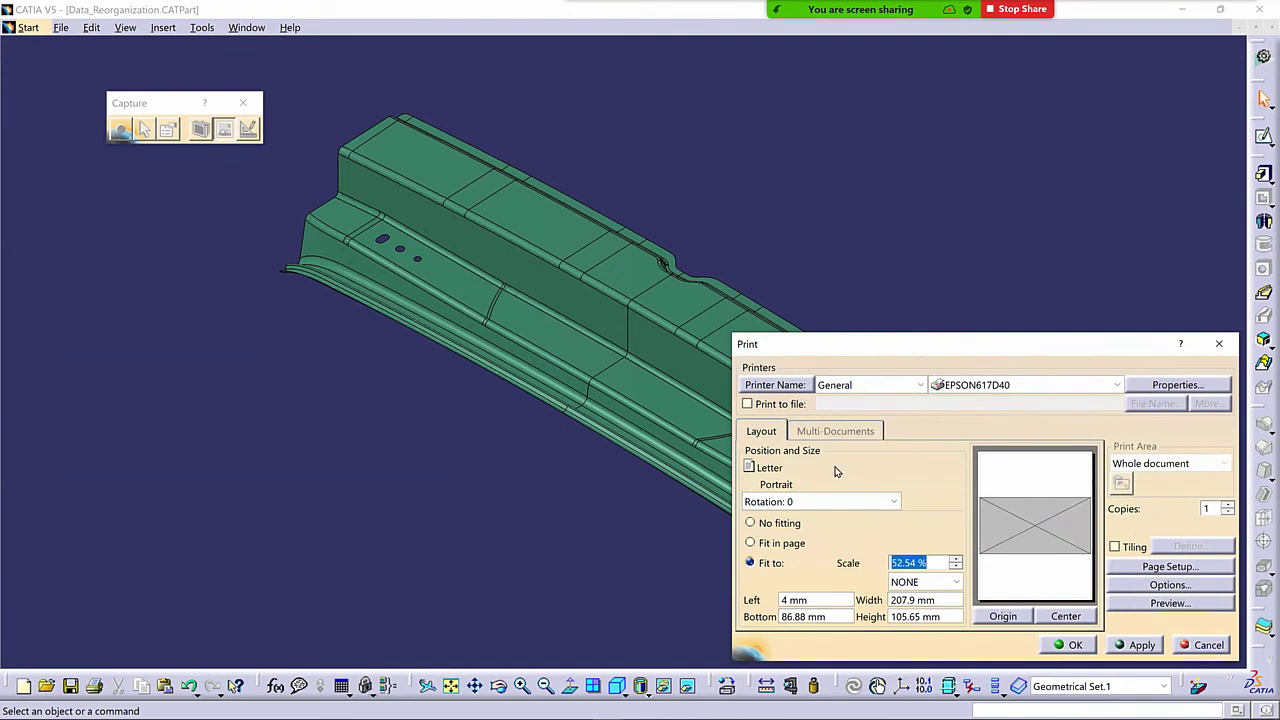
pyautogui.click(1221, 343)
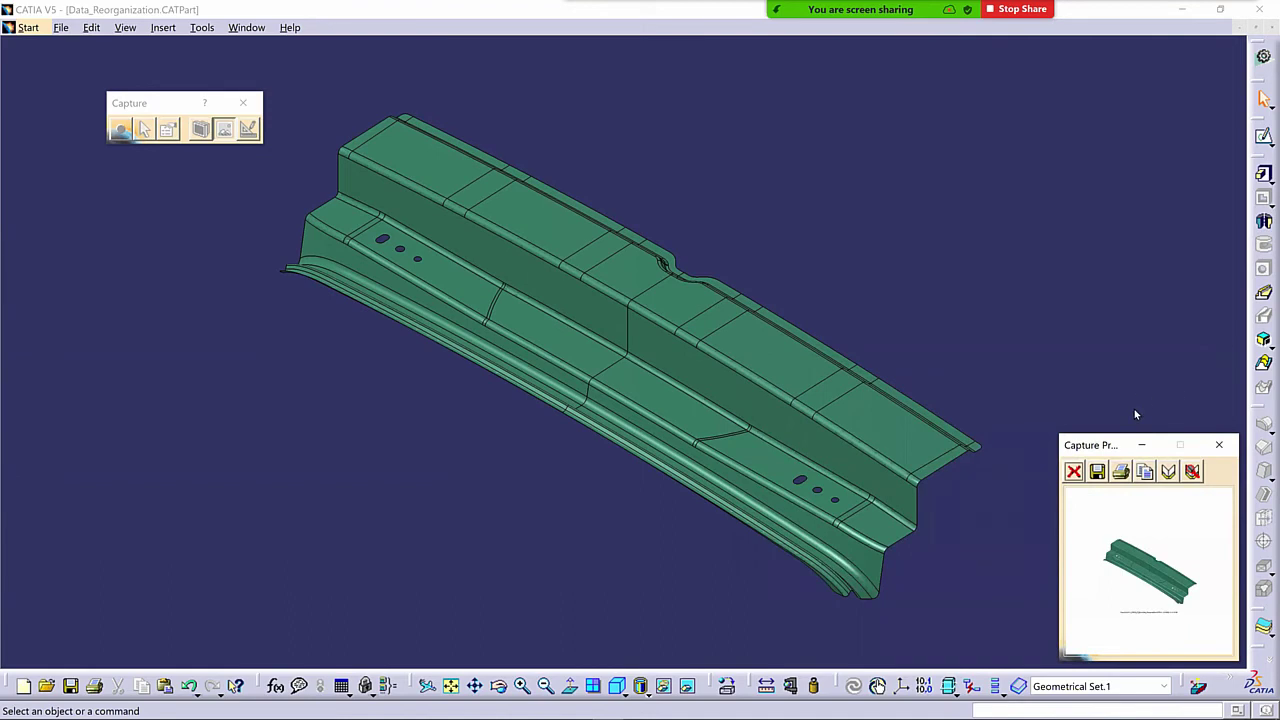
pyautogui.click(1149, 476)
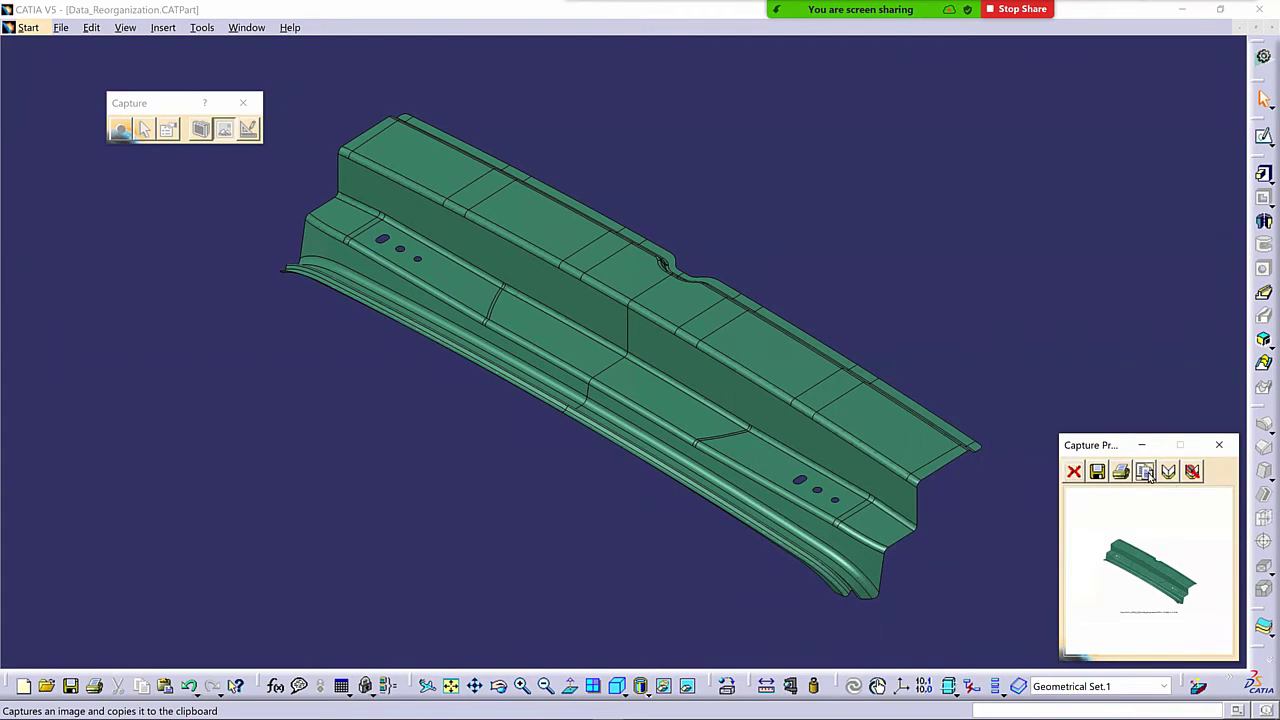
# Paste the green-panel snapshot into the blank WordPad document, then undo the paste
pyautogui.hotkey('alt', 'Tab')
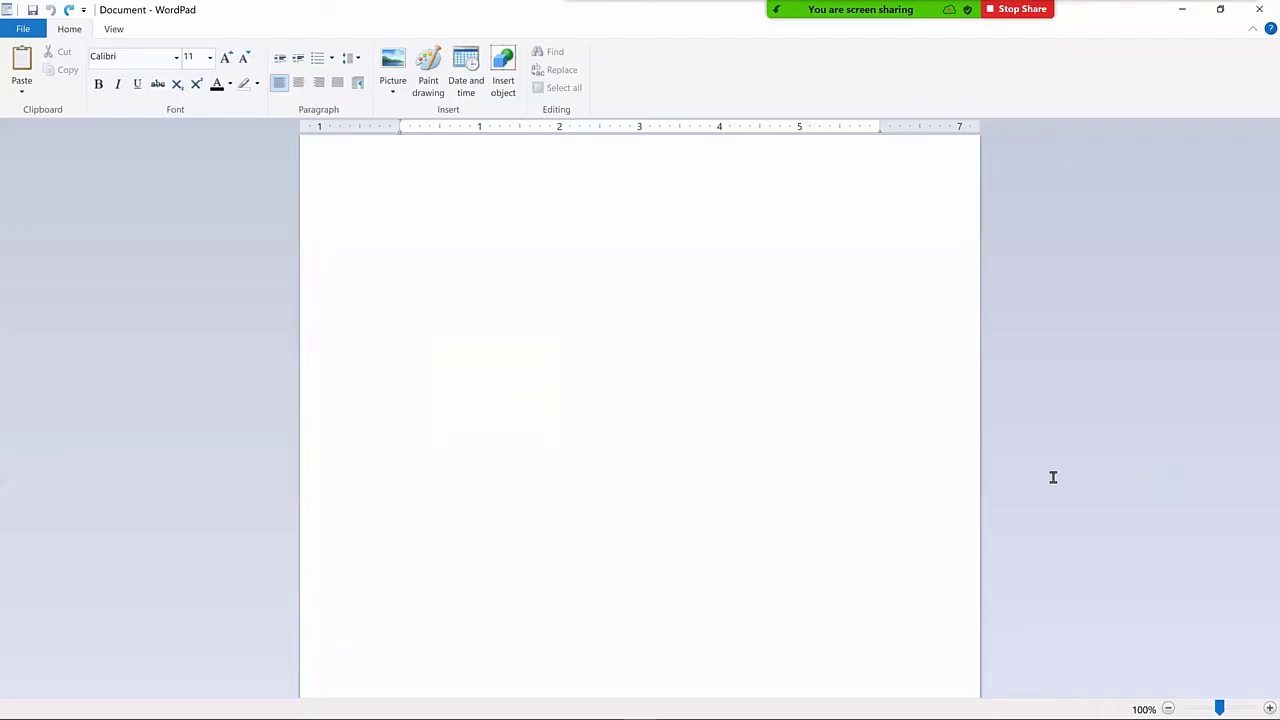
pyautogui.click(817, 398)
pyautogui.hotkey('ctrl', 'v')
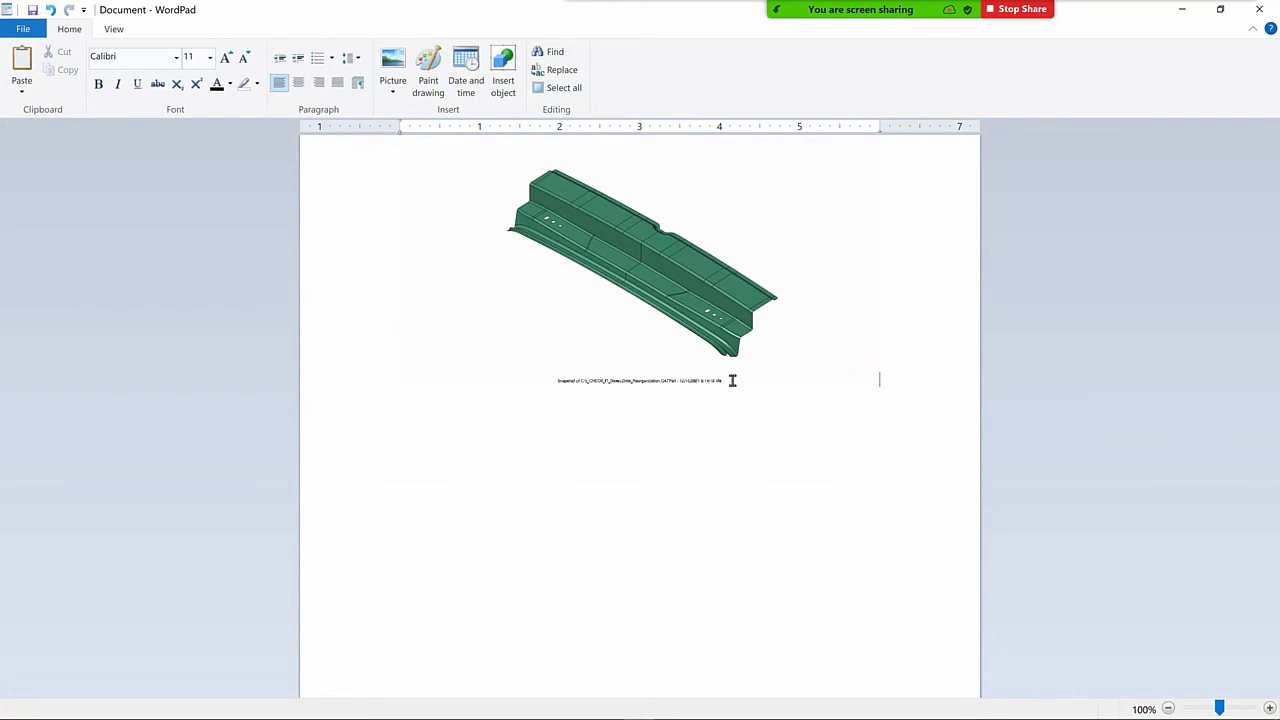
pyautogui.hotkey('ctrl', 'z')
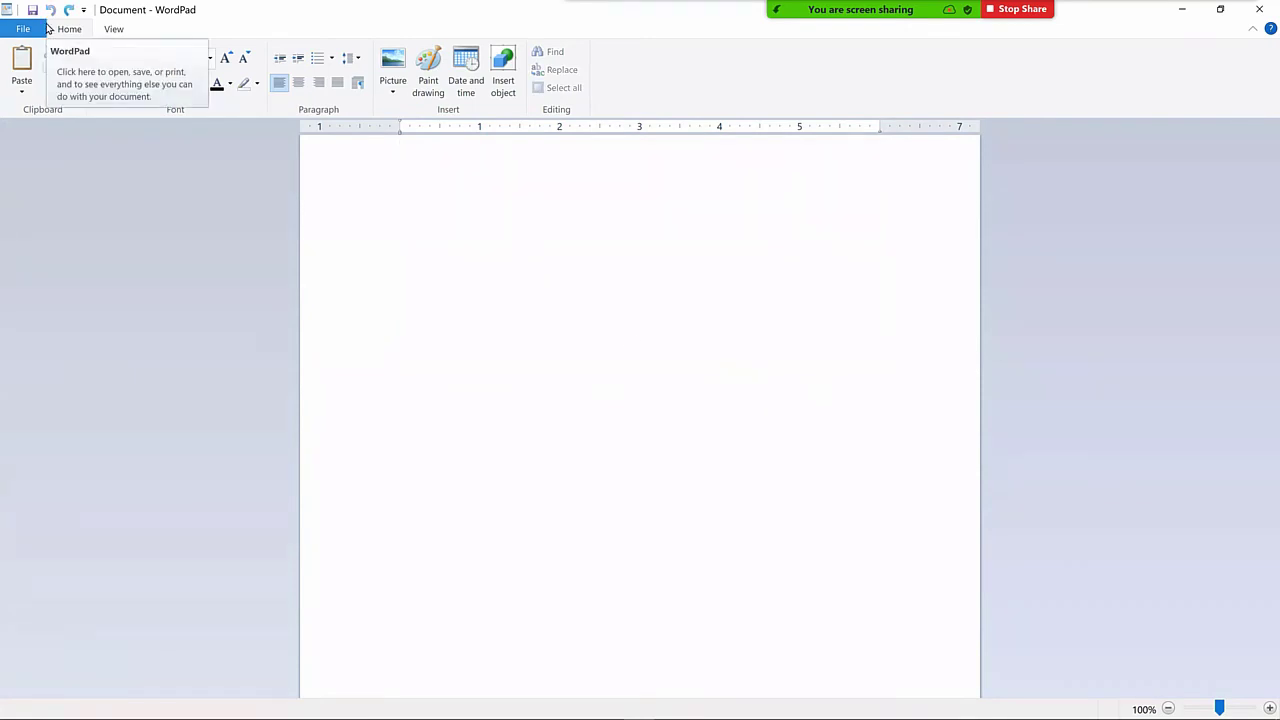
# Back in CATIA, store the snapshot in the album and open the Album listing Capture_000 and Capture_001
pyautogui.hotkey('alt', 'Tab')
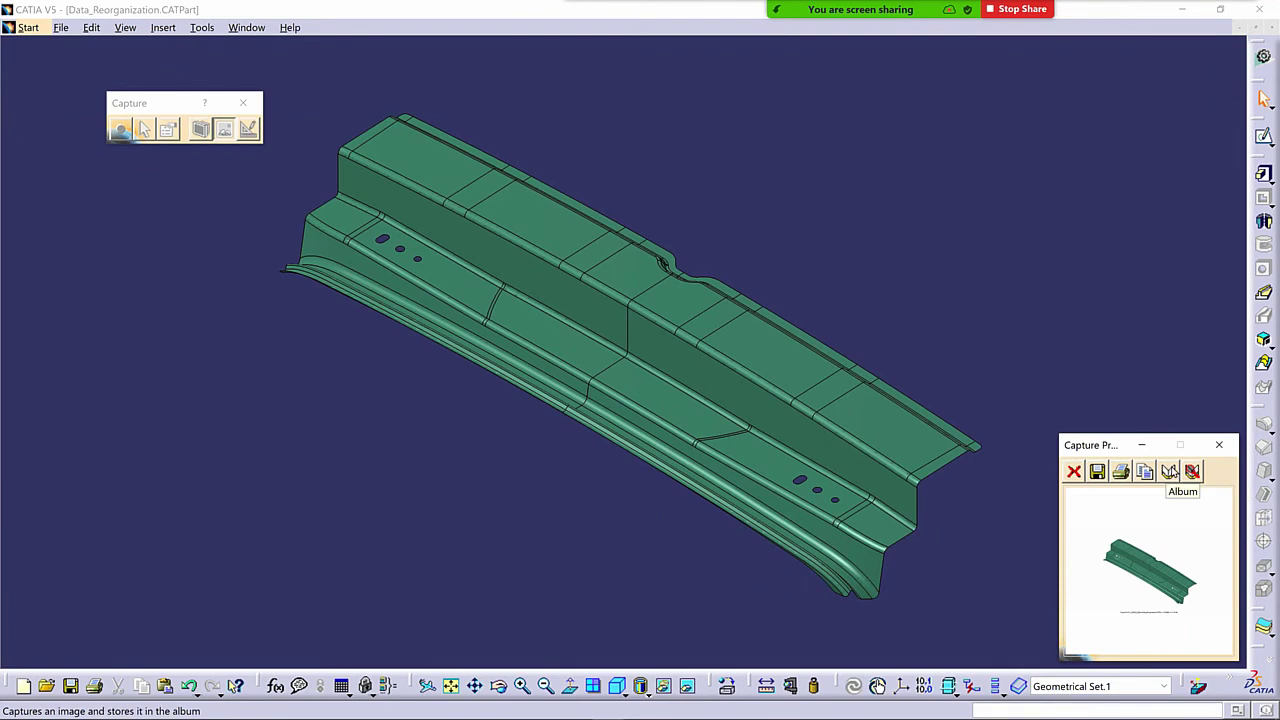
pyautogui.click(1169, 472)
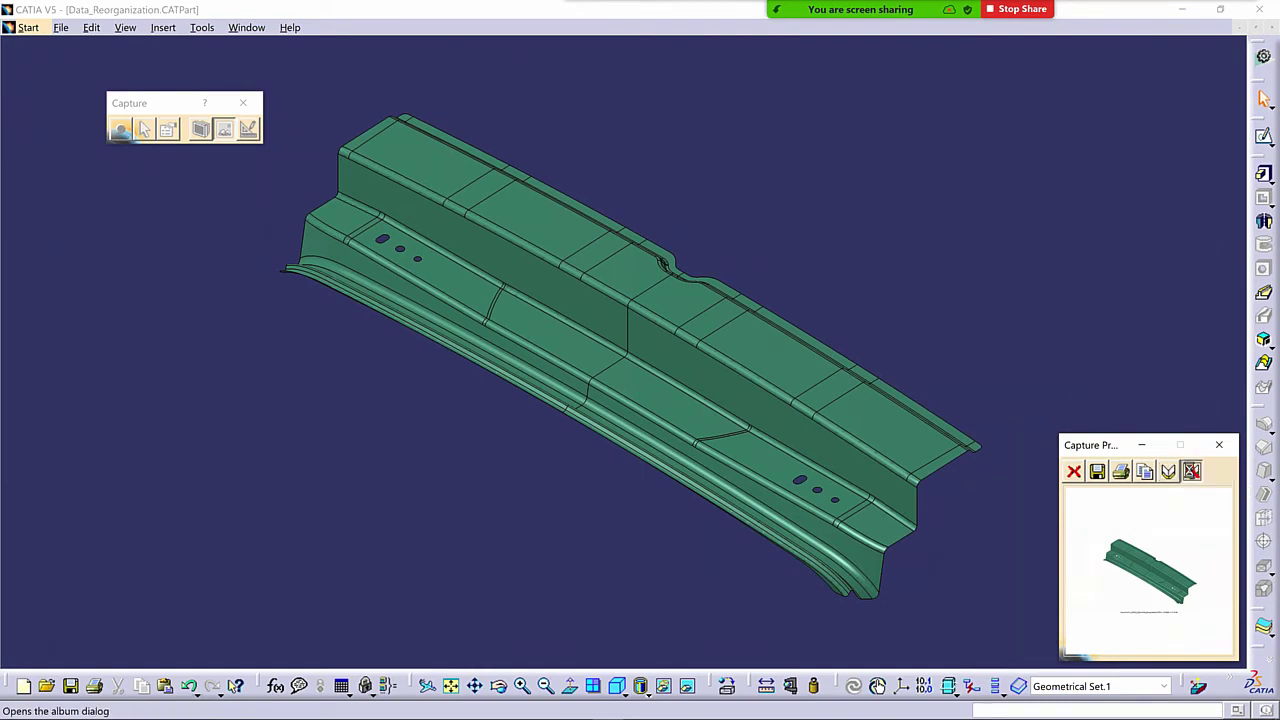
pyautogui.click(1192, 472)
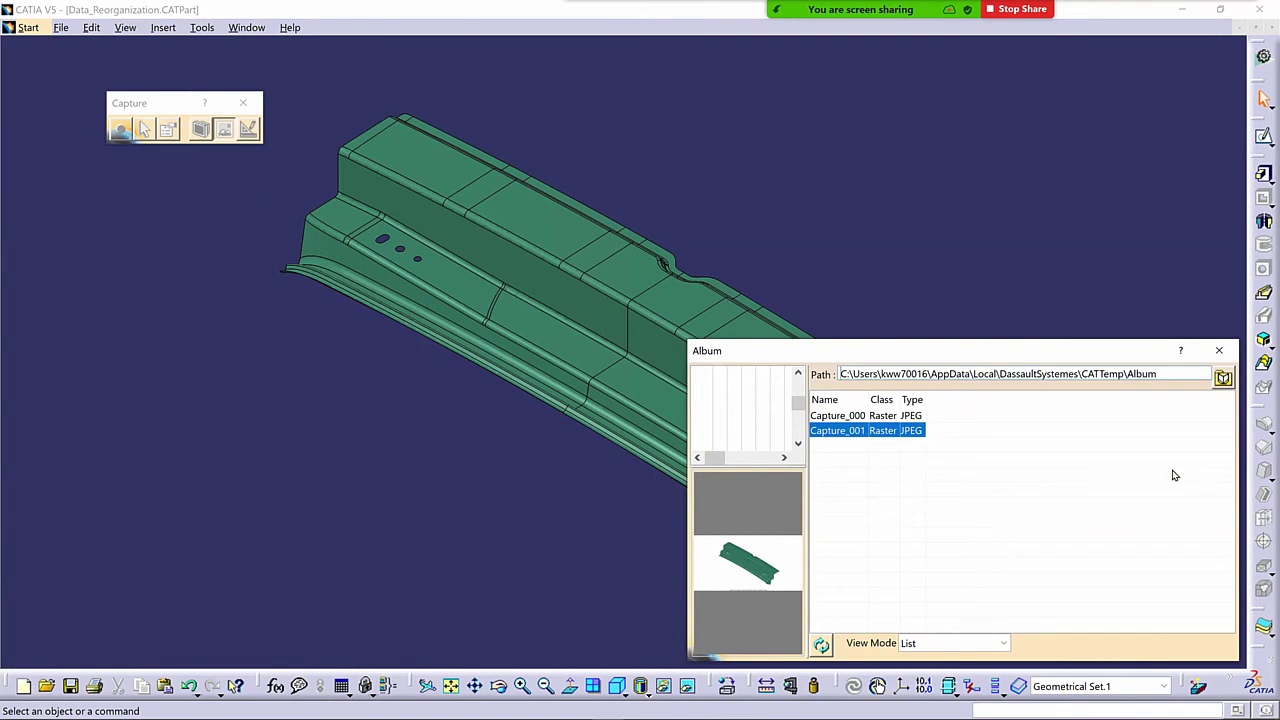
pyautogui.rightClick(872, 435)
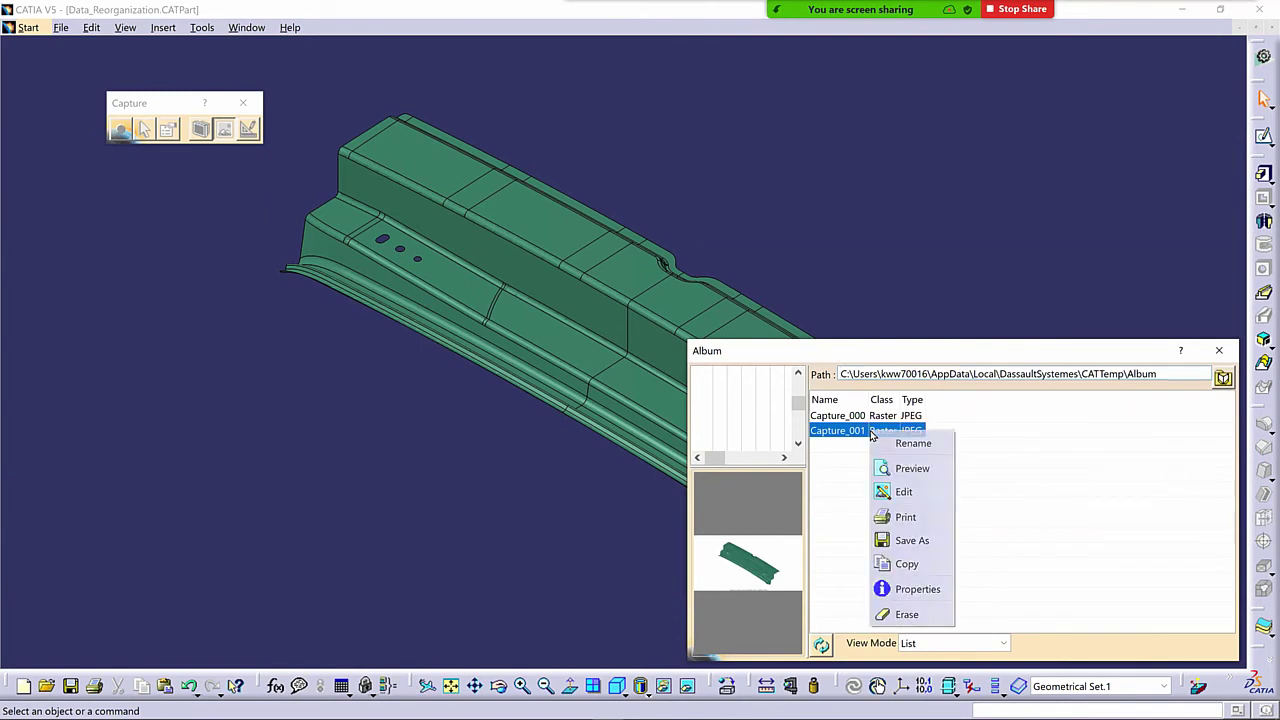
pyautogui.click(921, 467)
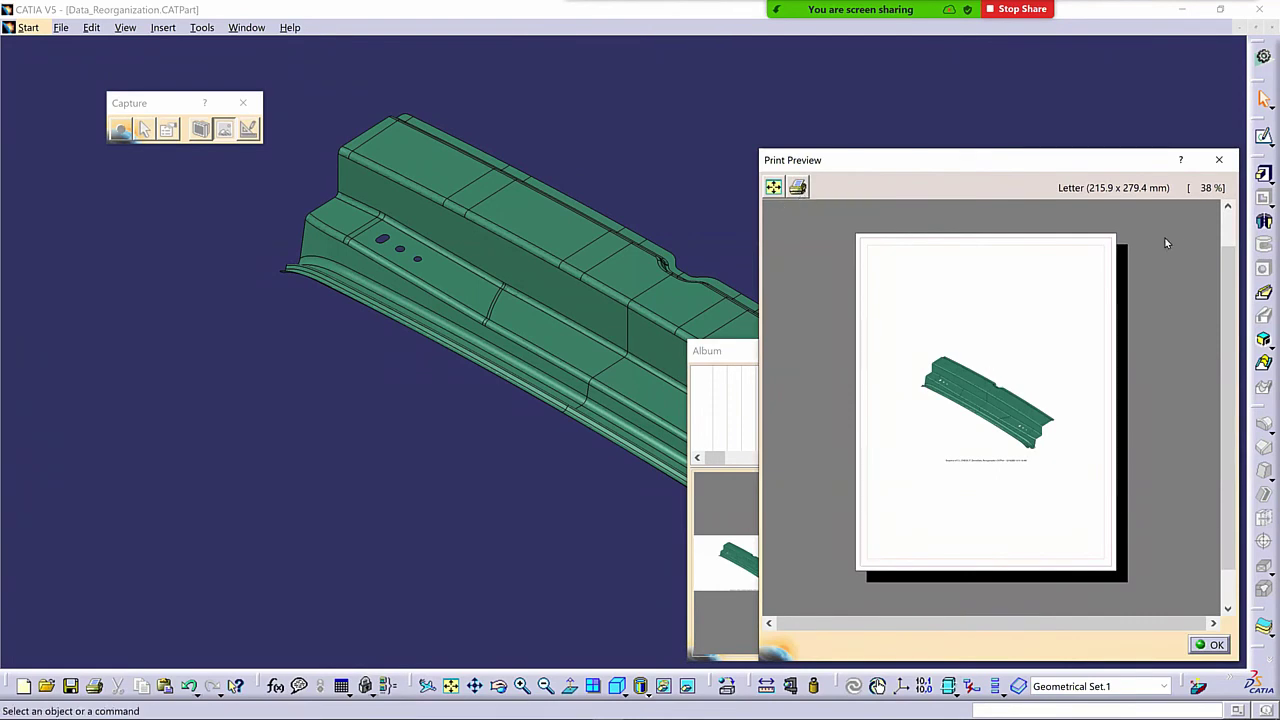
pyautogui.click(1214, 644)
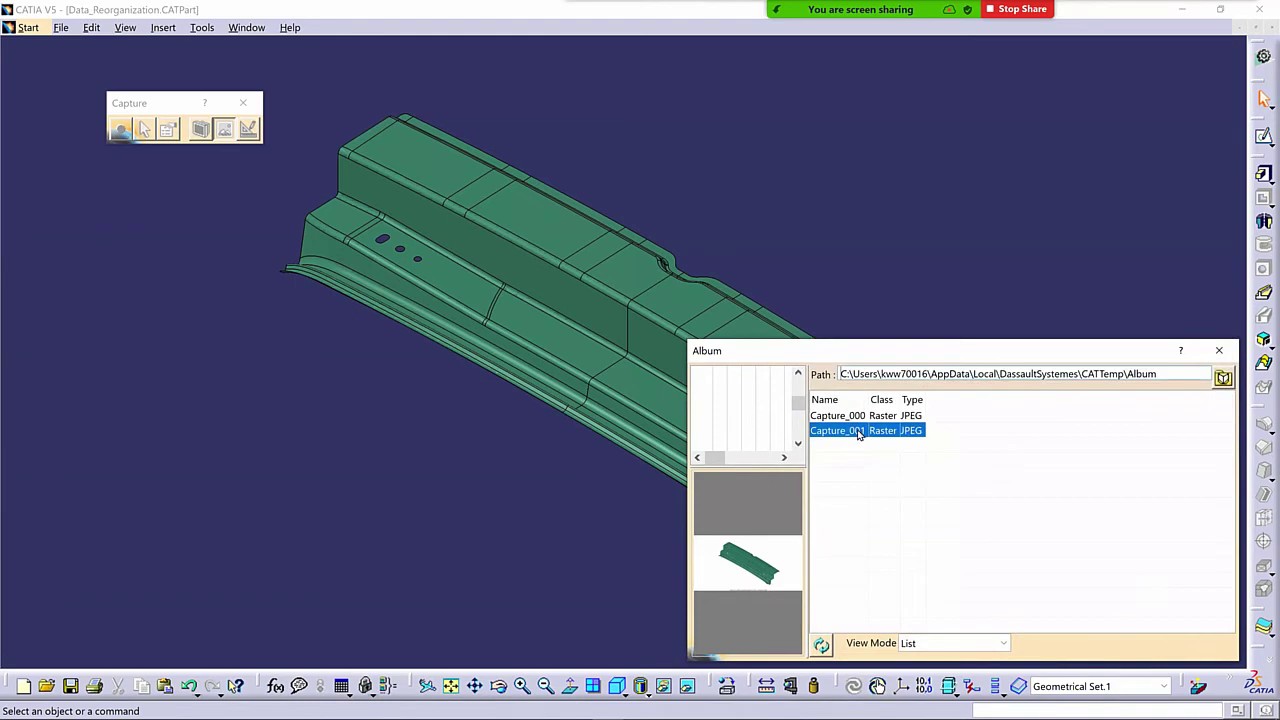
pyautogui.rightClick(858, 434)
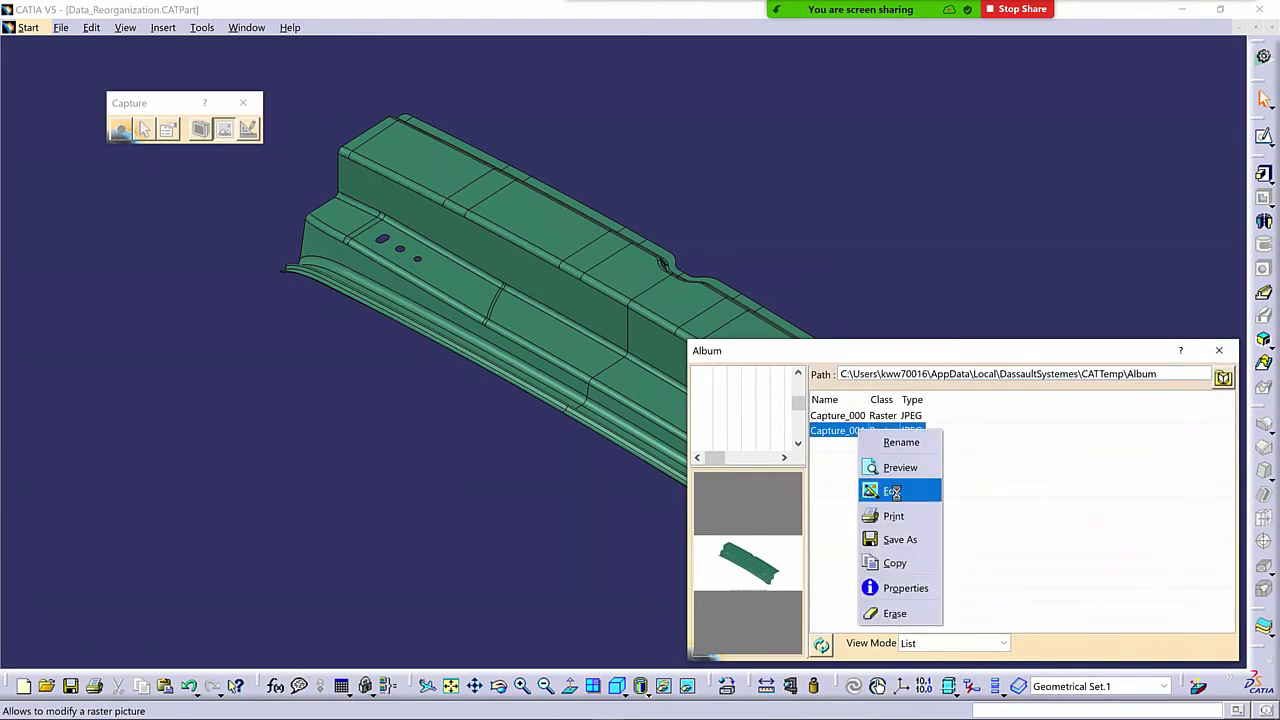
# Open Capture_001 in the Image Editor, confirming the large image, and check its 3740x1901 size information
pyautogui.click(892, 491)
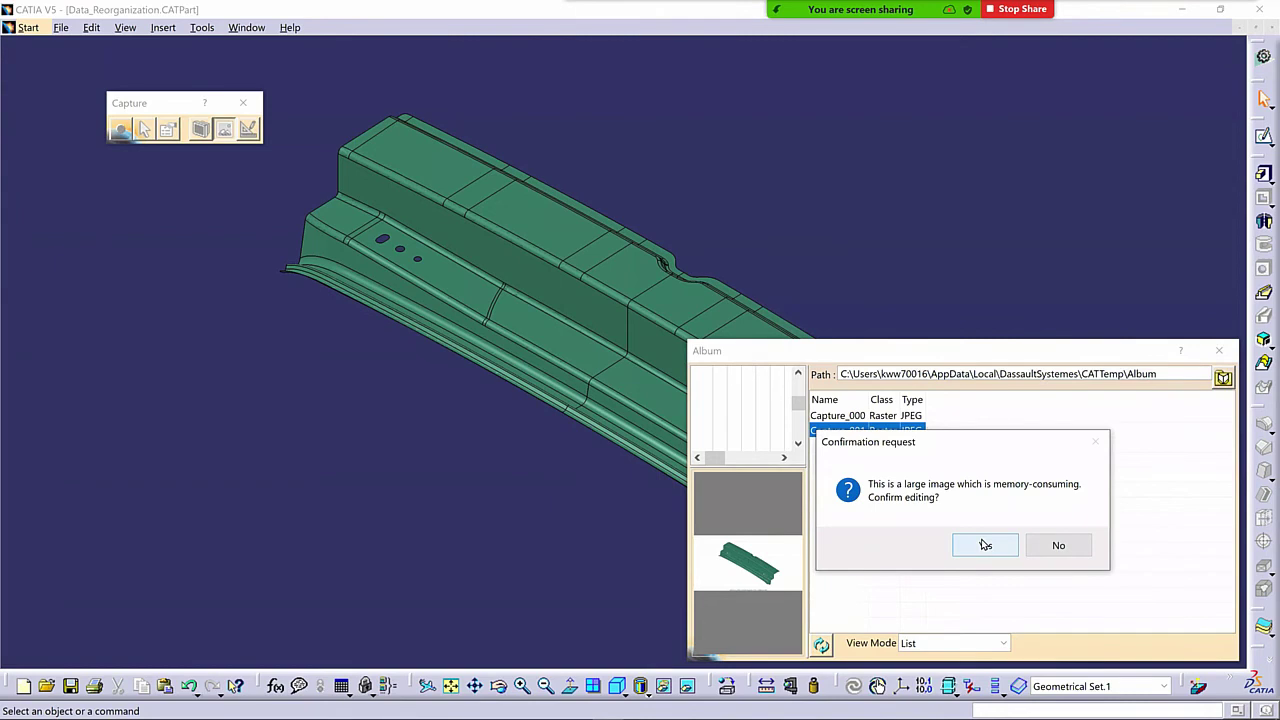
pyautogui.click(985, 545)
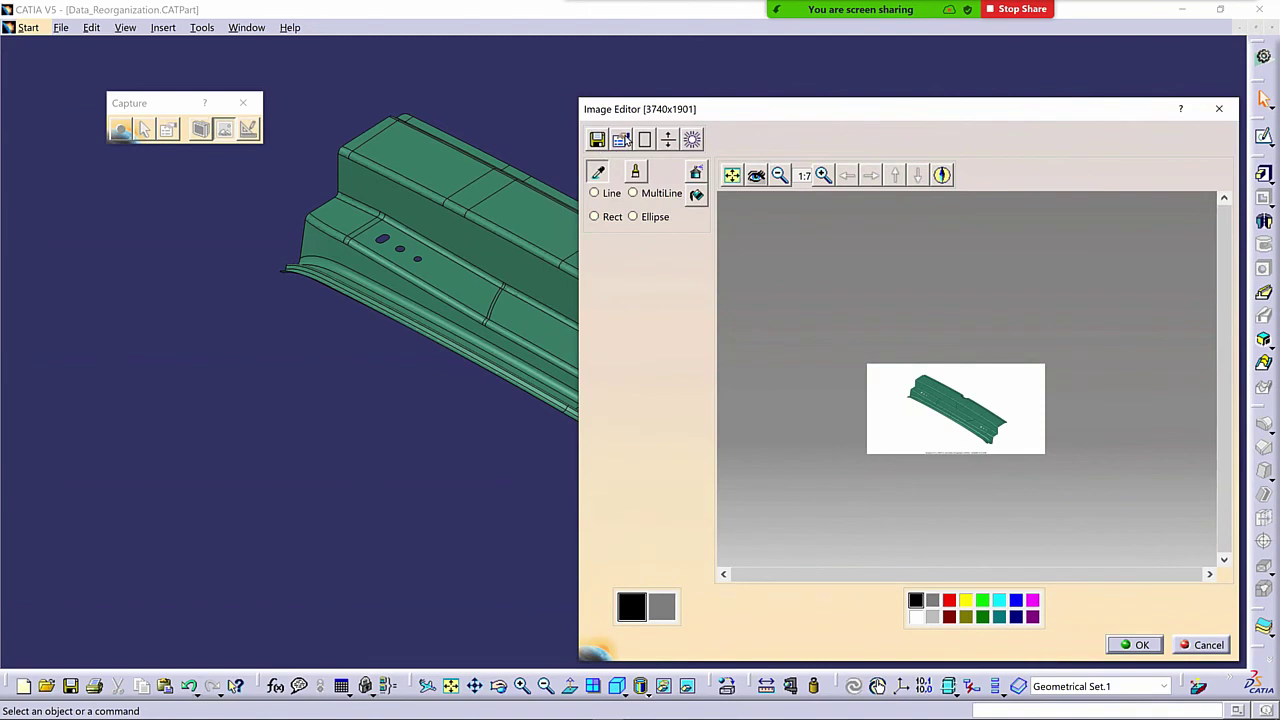
pyautogui.click(621, 139)
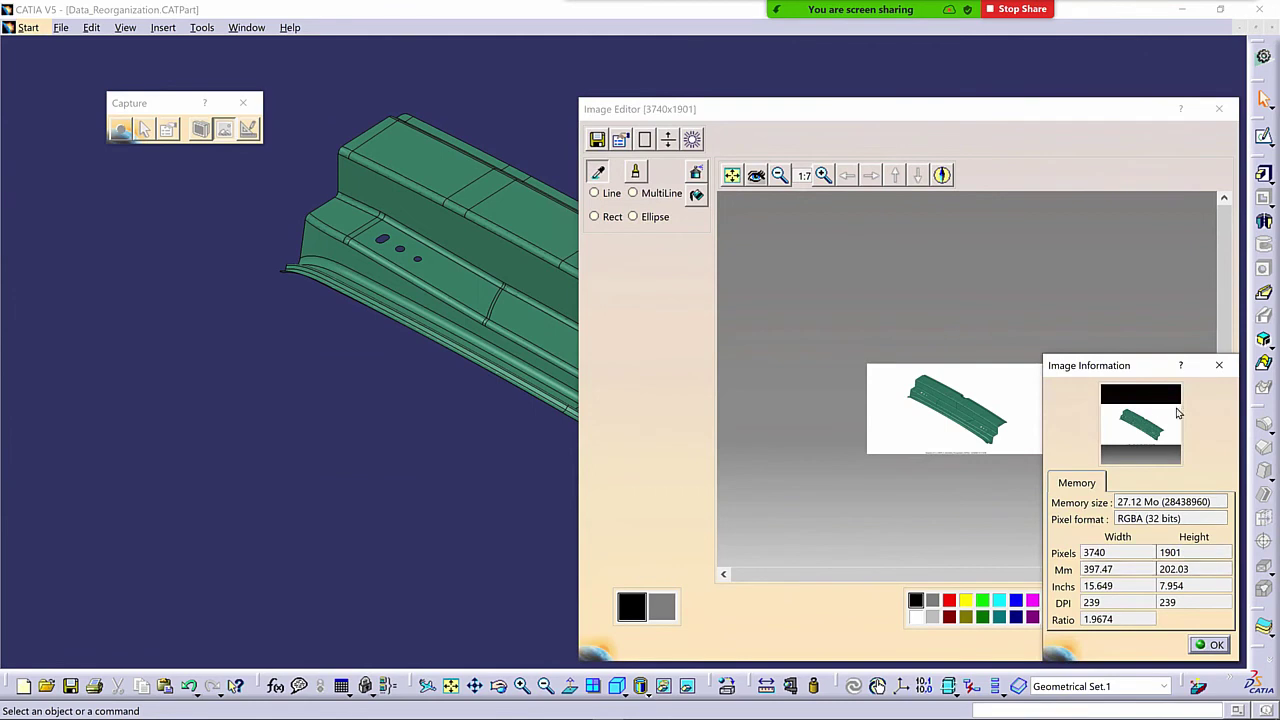
pyautogui.click(1218, 366)
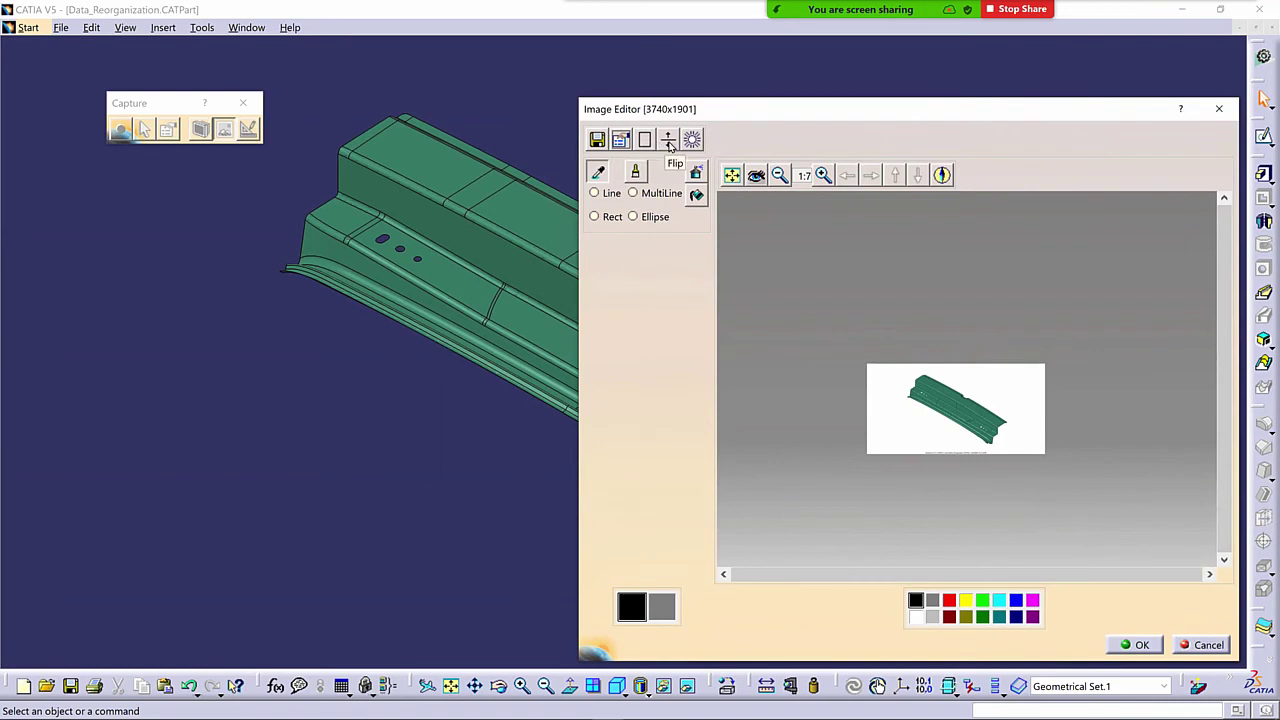
# Flip the image vertically and back upright, then close Color Adjust leaving brightness, contrast and gamma unchanged
pyautogui.click(669, 141)
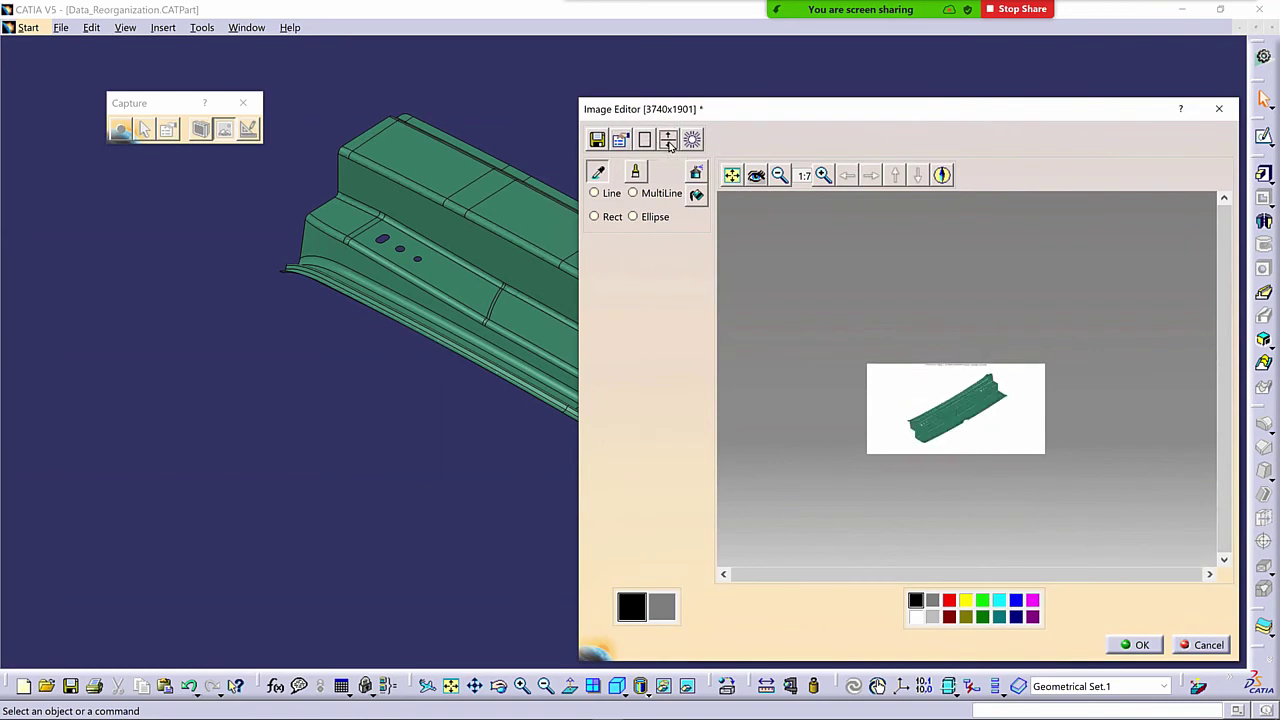
pyautogui.click(669, 141)
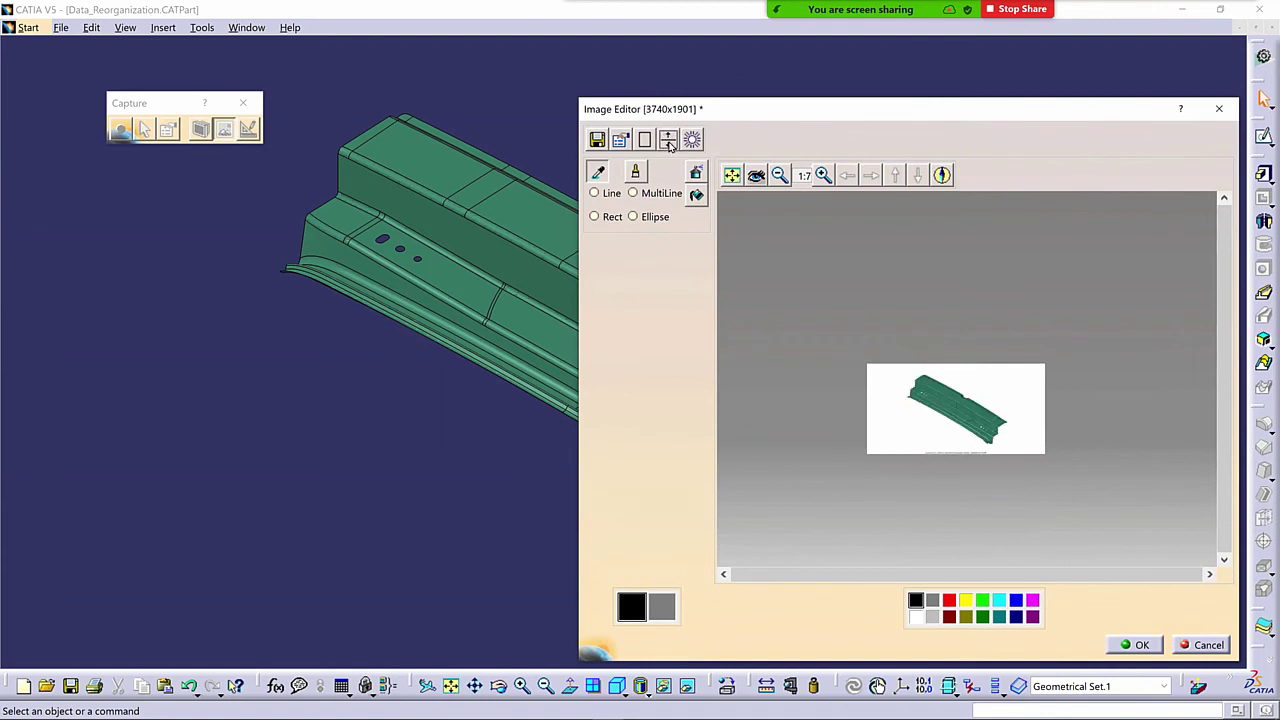
pyautogui.click(692, 139)
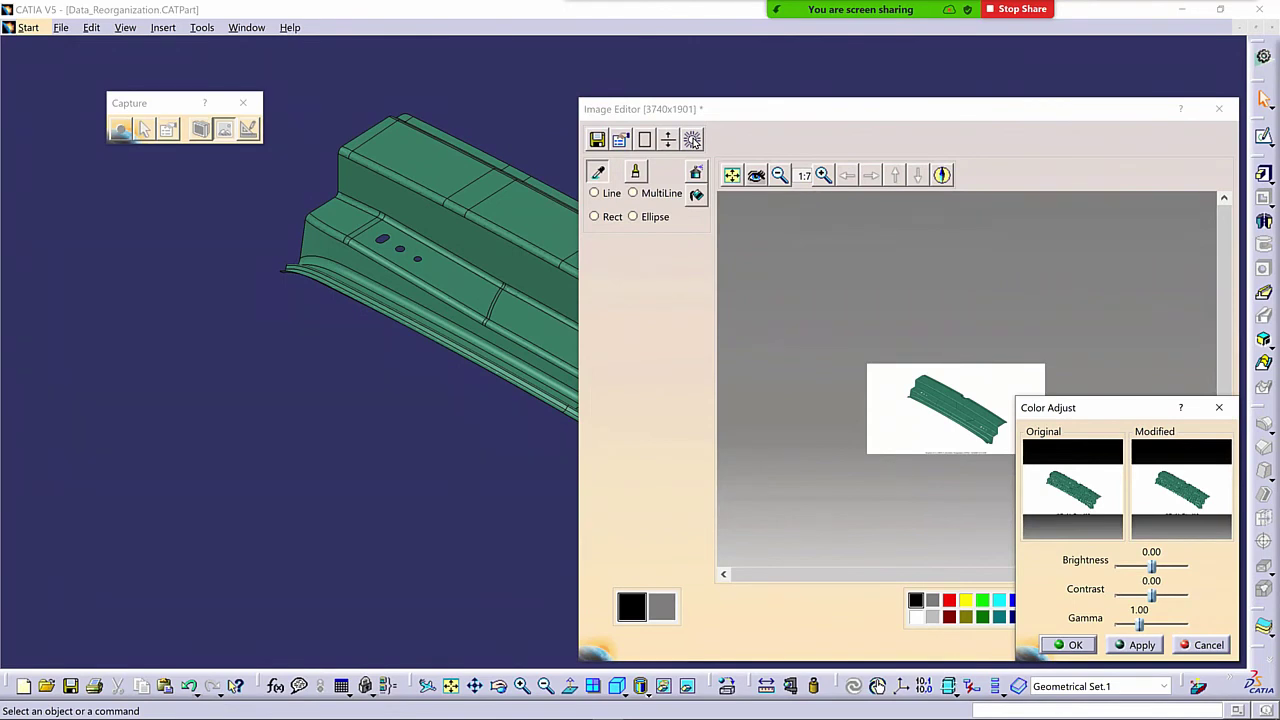
pyautogui.click(1206, 645)
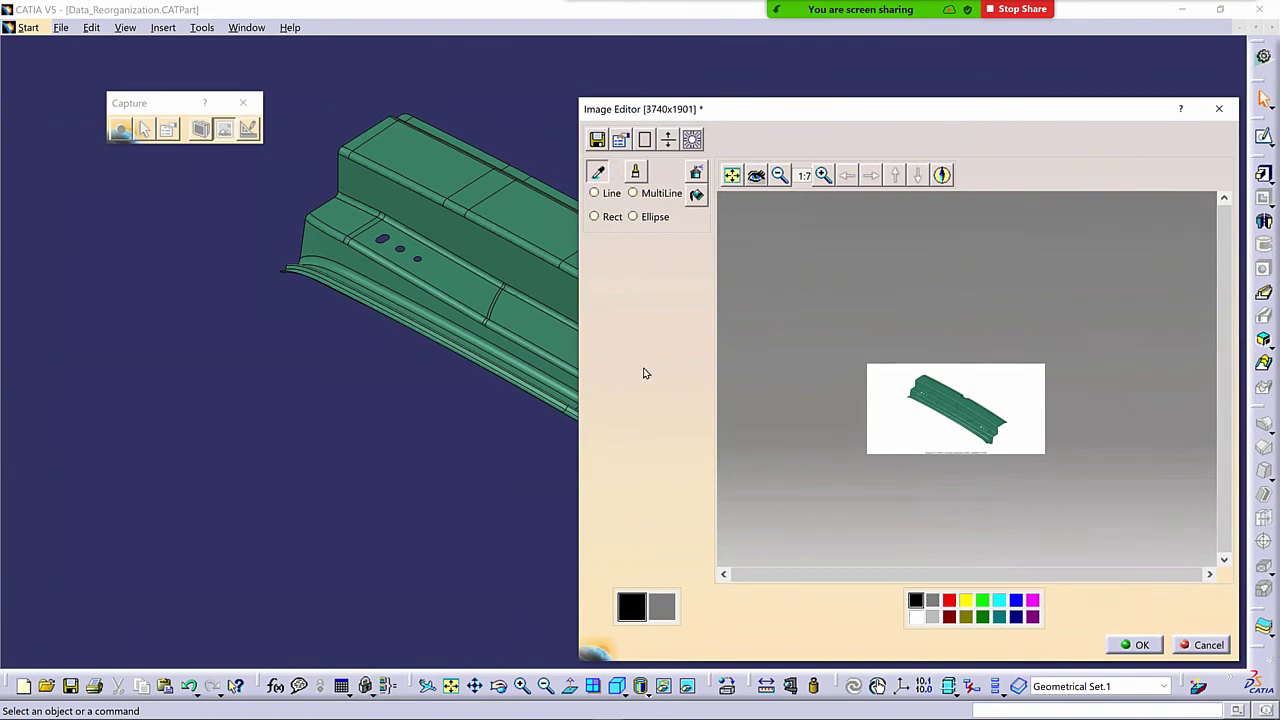
# Paint a red freehand loop around the part's right end with the Large Square brush
pyautogui.click(951, 600)
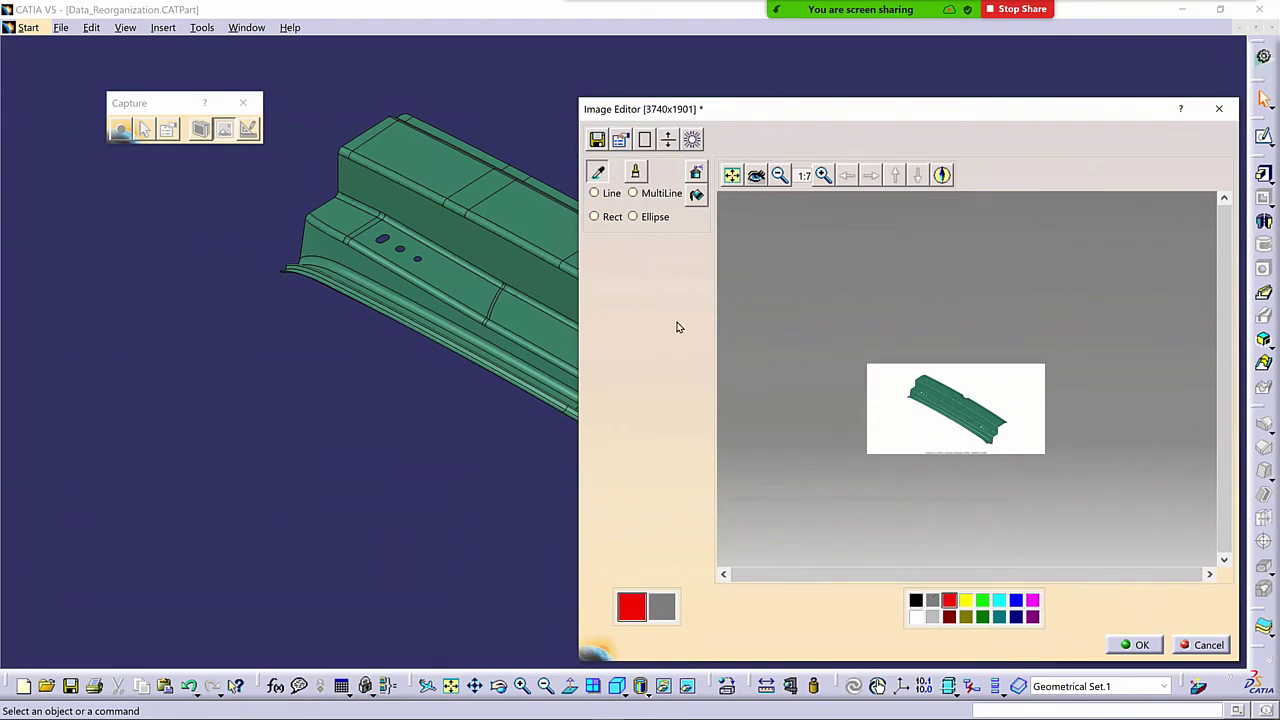
pyautogui.click(636, 171)
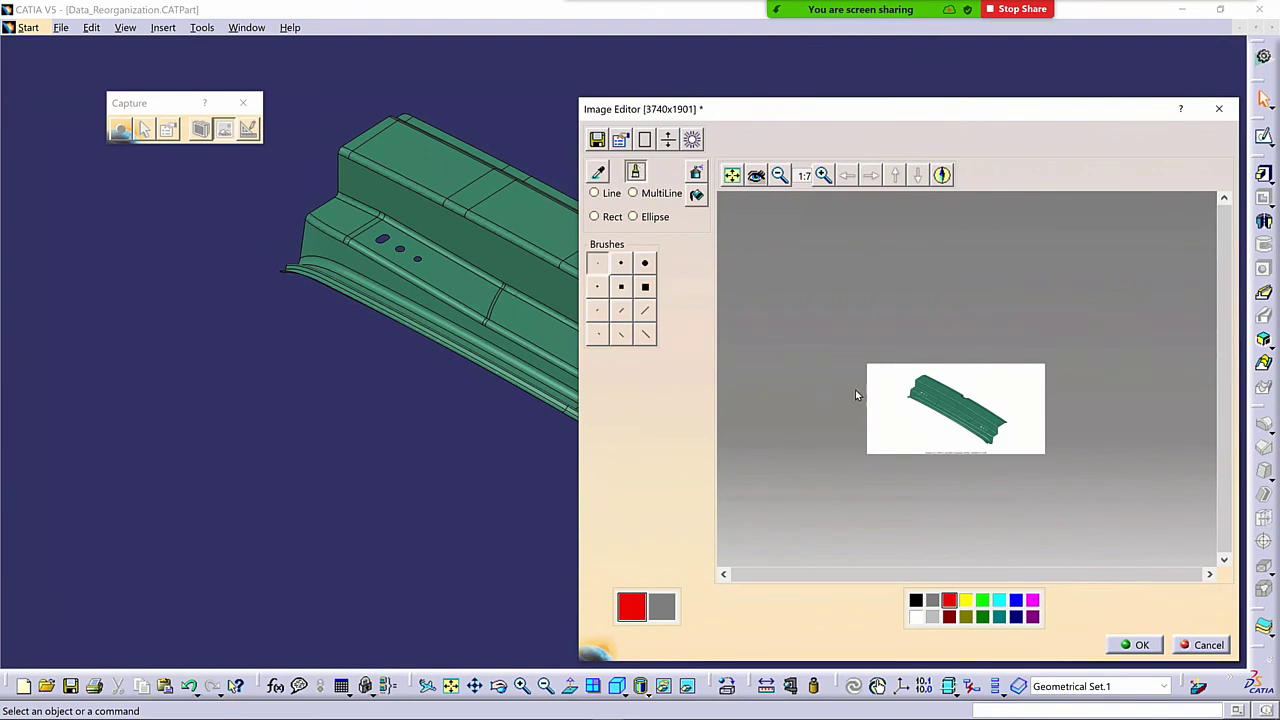
pyautogui.click(646, 287)
pyautogui.moveTo(990, 410)
pyautogui.mouseDown()
pyautogui.moveTo(969, 378)
pyautogui.moveTo(986, 398)
pyautogui.moveTo(1015, 383)
pyautogui.moveTo(1030, 402)
pyautogui.moveTo(1000, 412)
pyautogui.moveTo(1027, 458)
pyautogui.mouseUp()
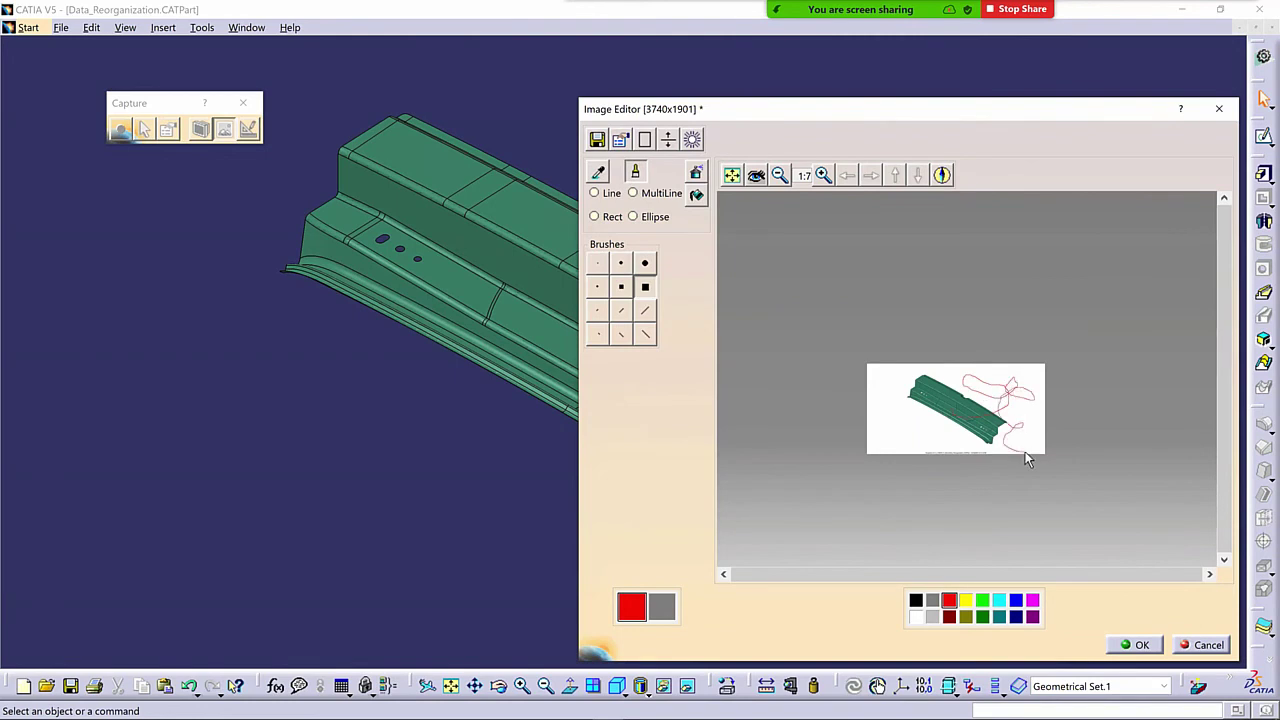
pyautogui.click(646, 287)
pyautogui.click(697, 172)
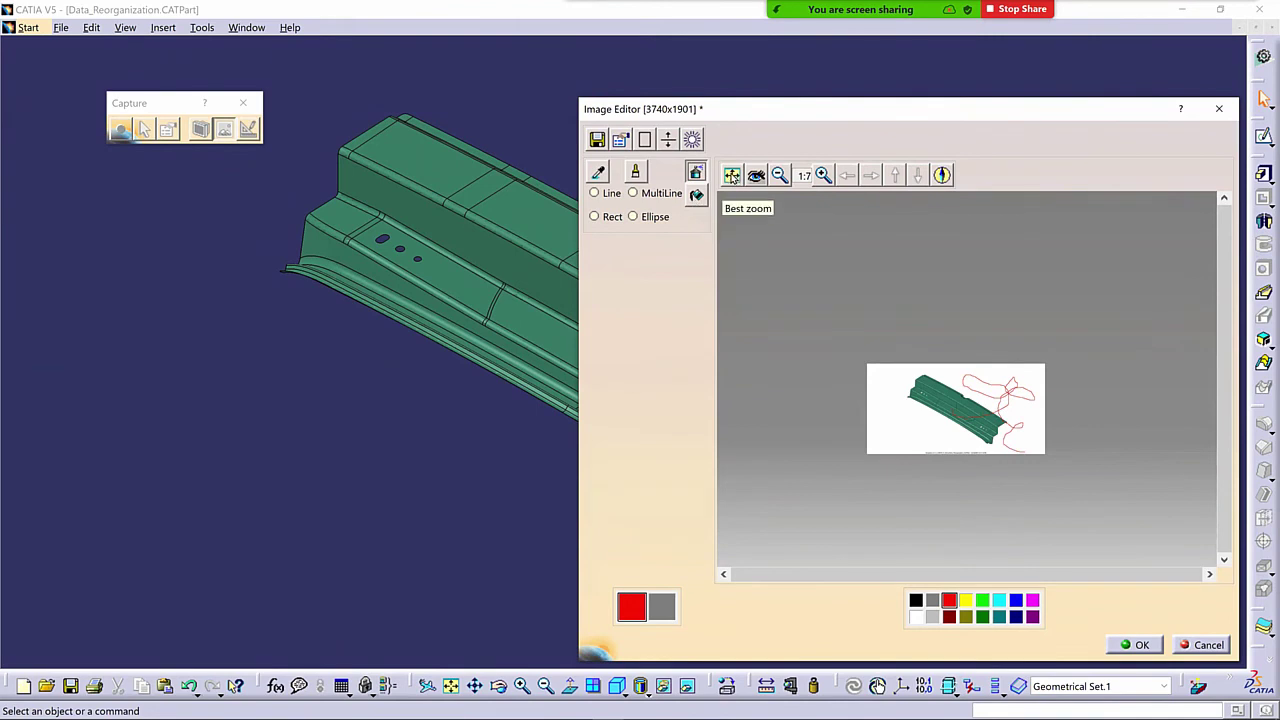
# Try fit-all, 1:1, 1:2 and 1:4 zoom levels, zoom back to 1:1, pan left and right, then show the Navigator
pyautogui.click(732, 176)
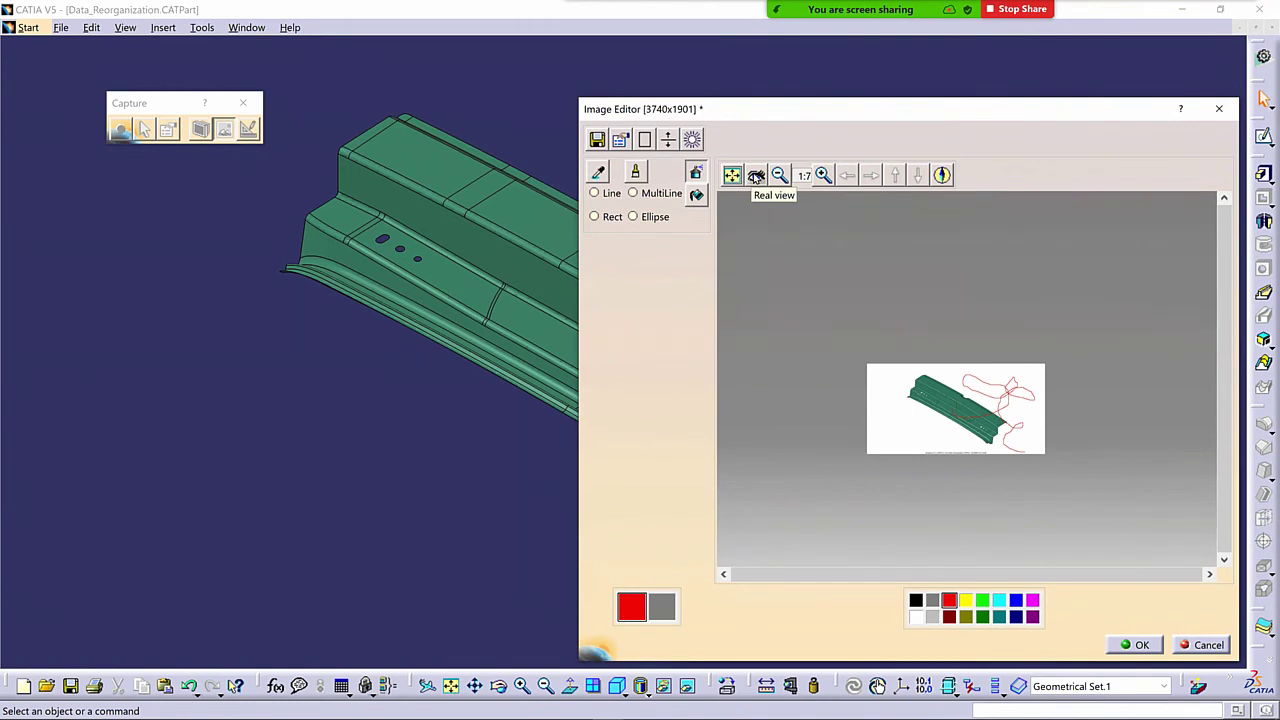
pyautogui.click(756, 176)
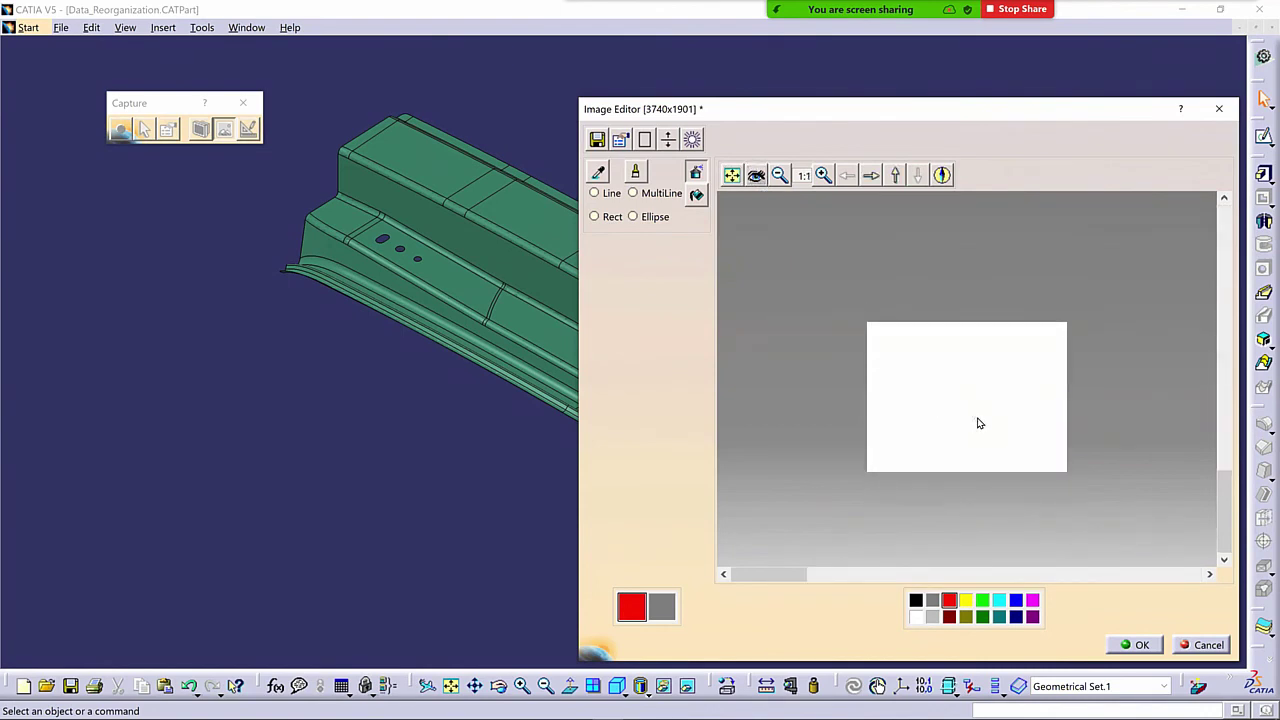
pyautogui.click(779, 175)
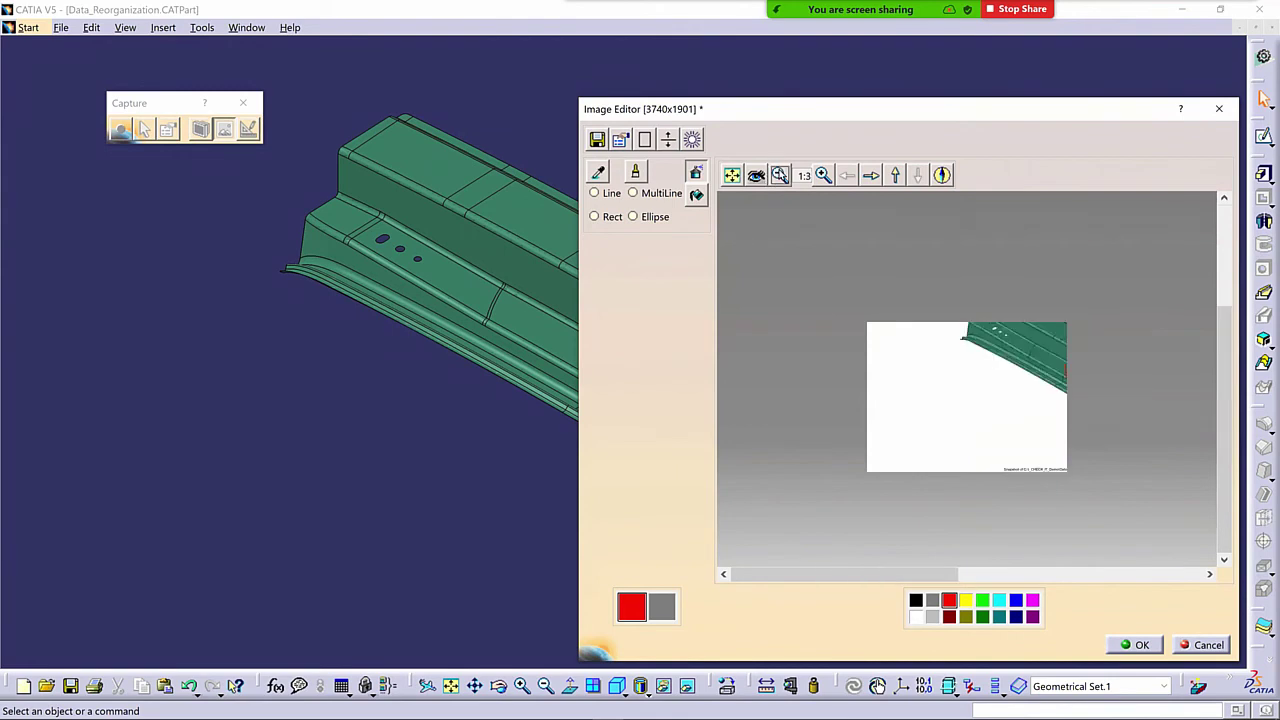
pyautogui.click(779, 170)
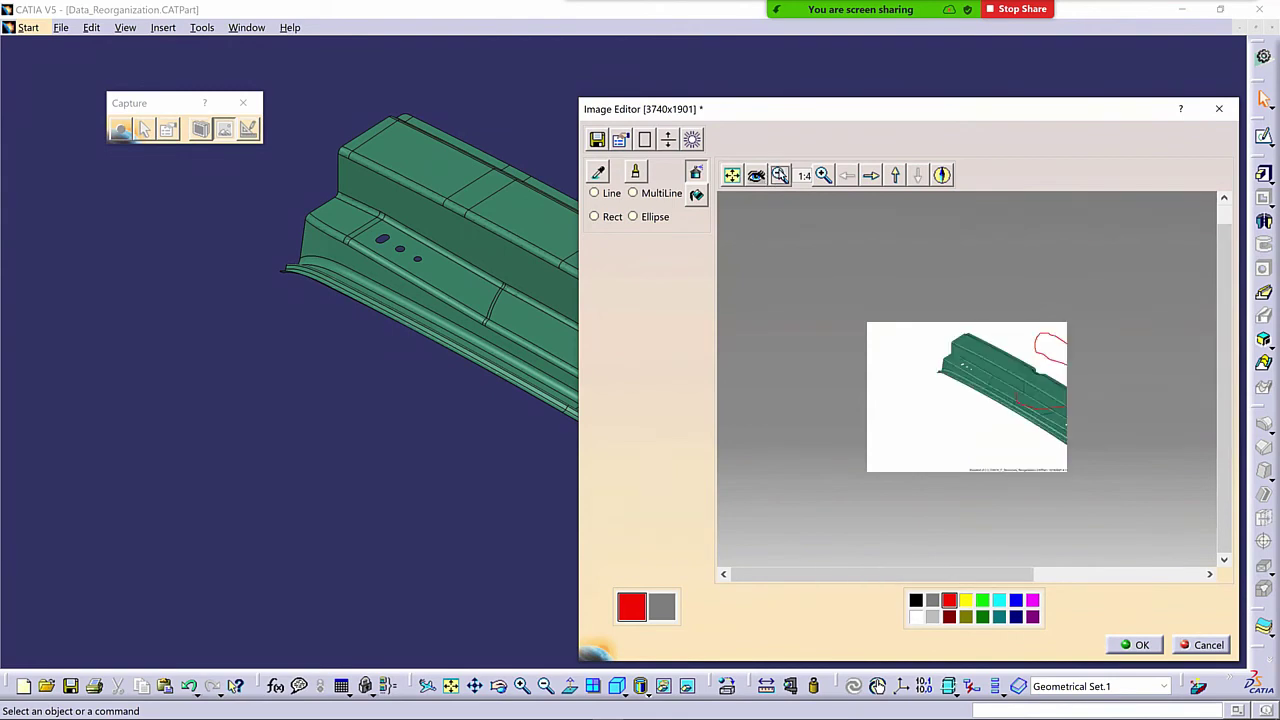
pyautogui.click(823, 175)
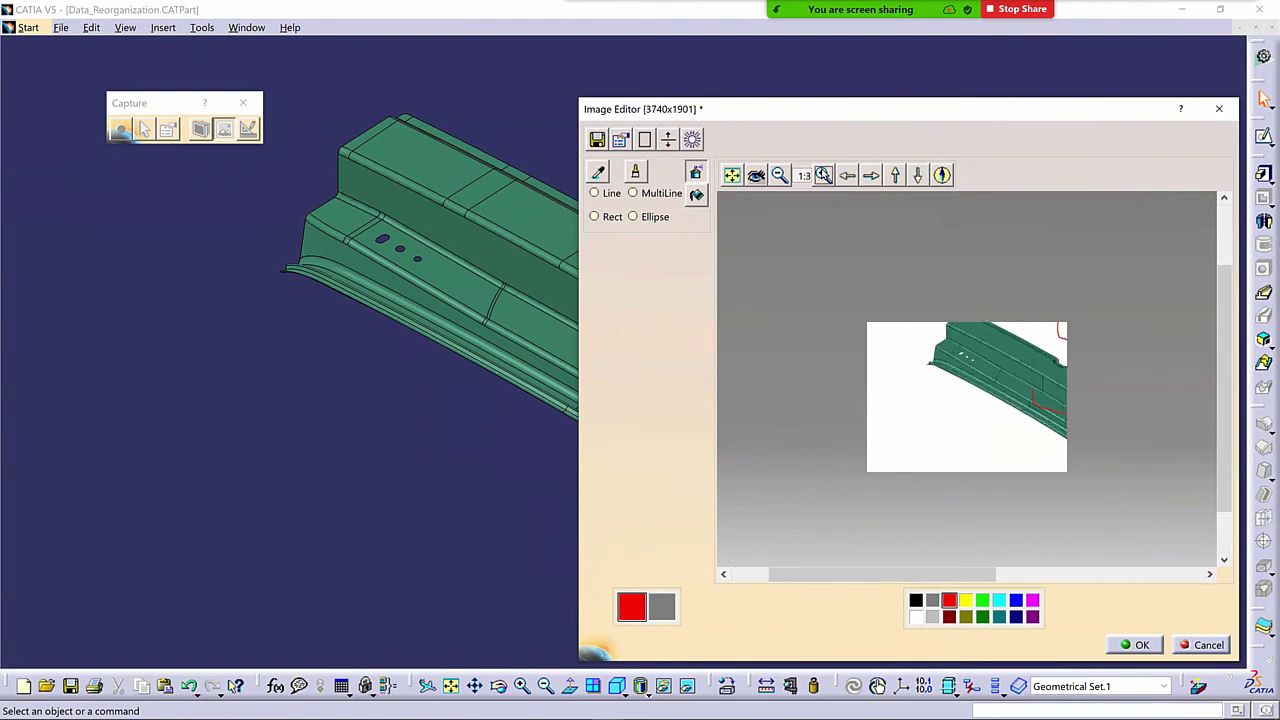
pyautogui.click(823, 175)
pyautogui.click(823, 175)
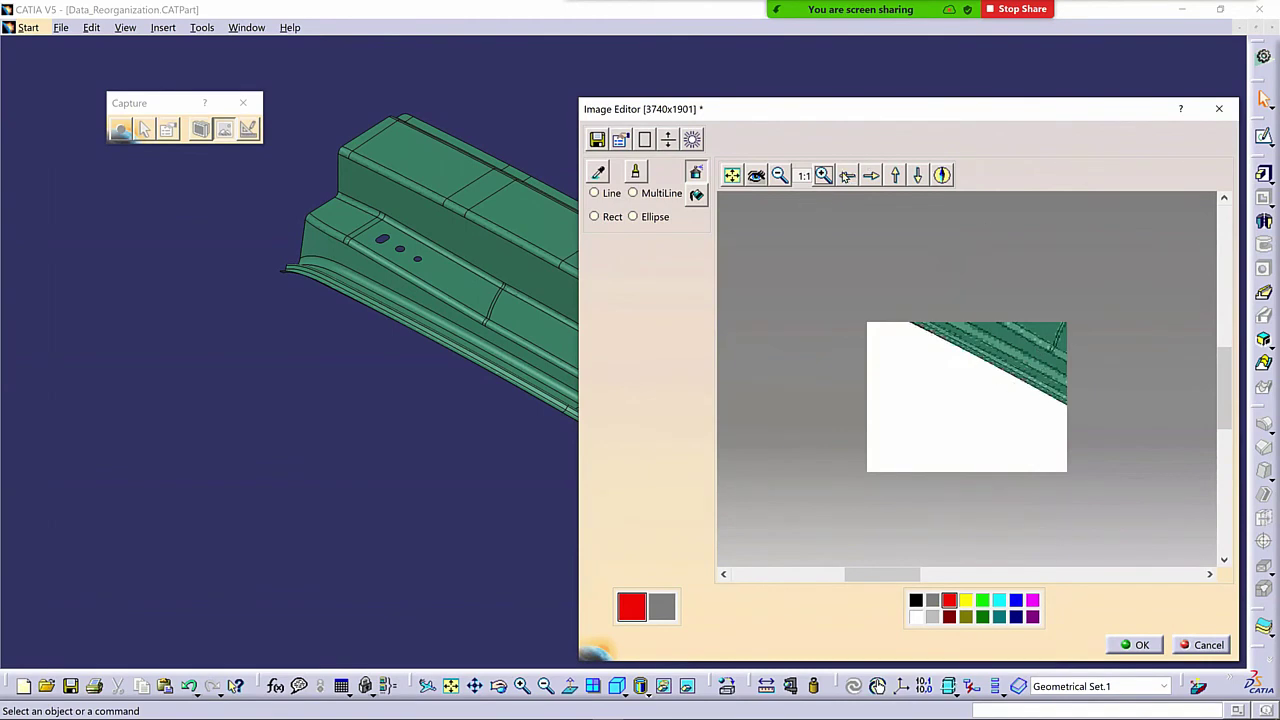
pyautogui.click(847, 175)
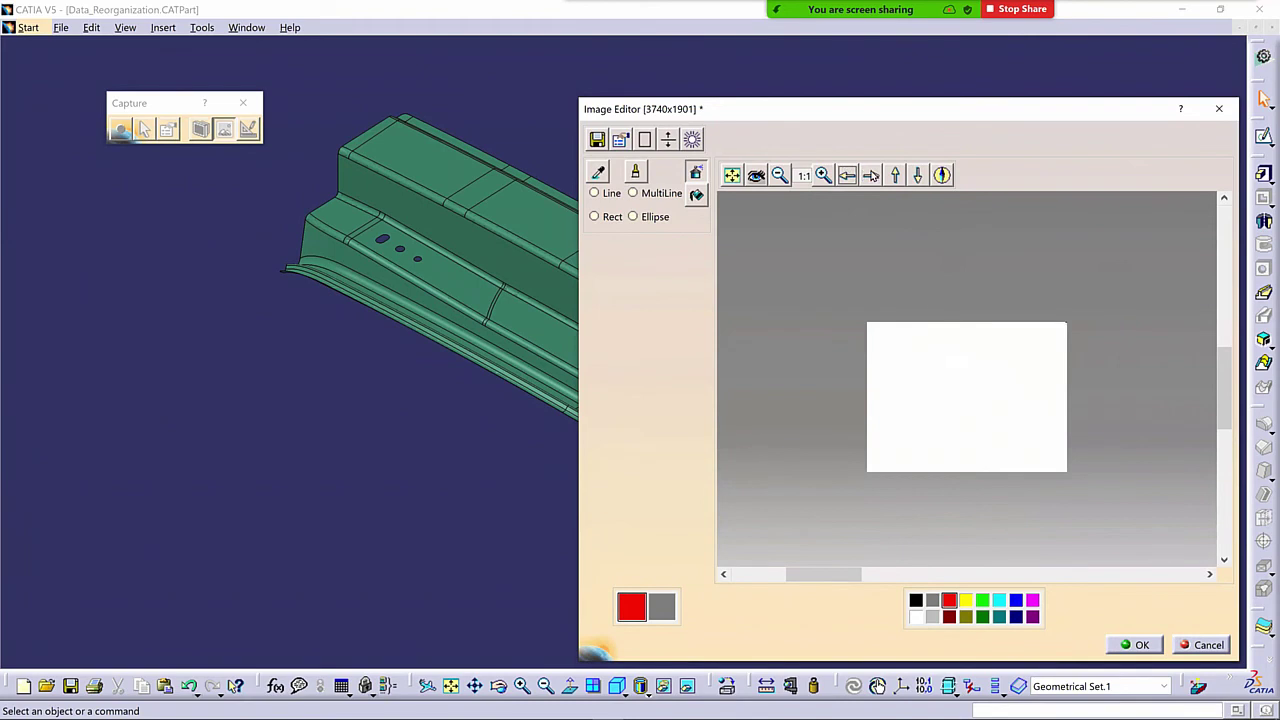
pyautogui.click(871, 175)
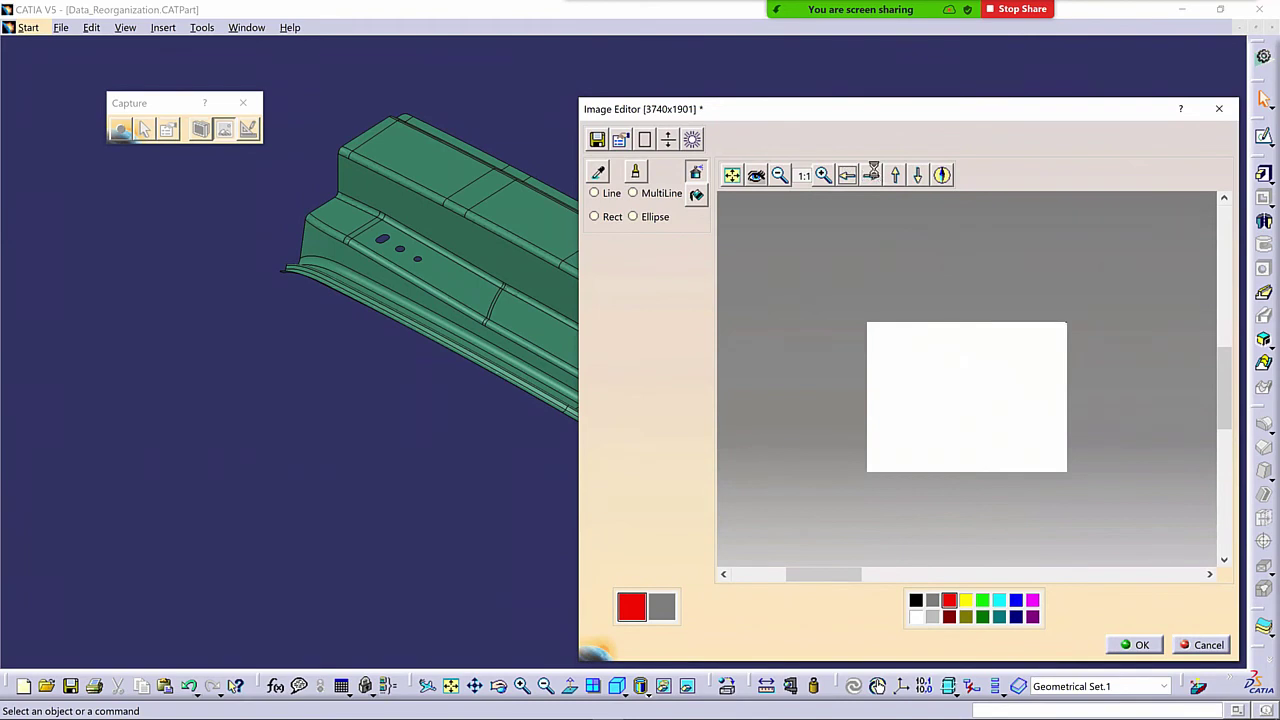
pyautogui.click(942, 175)
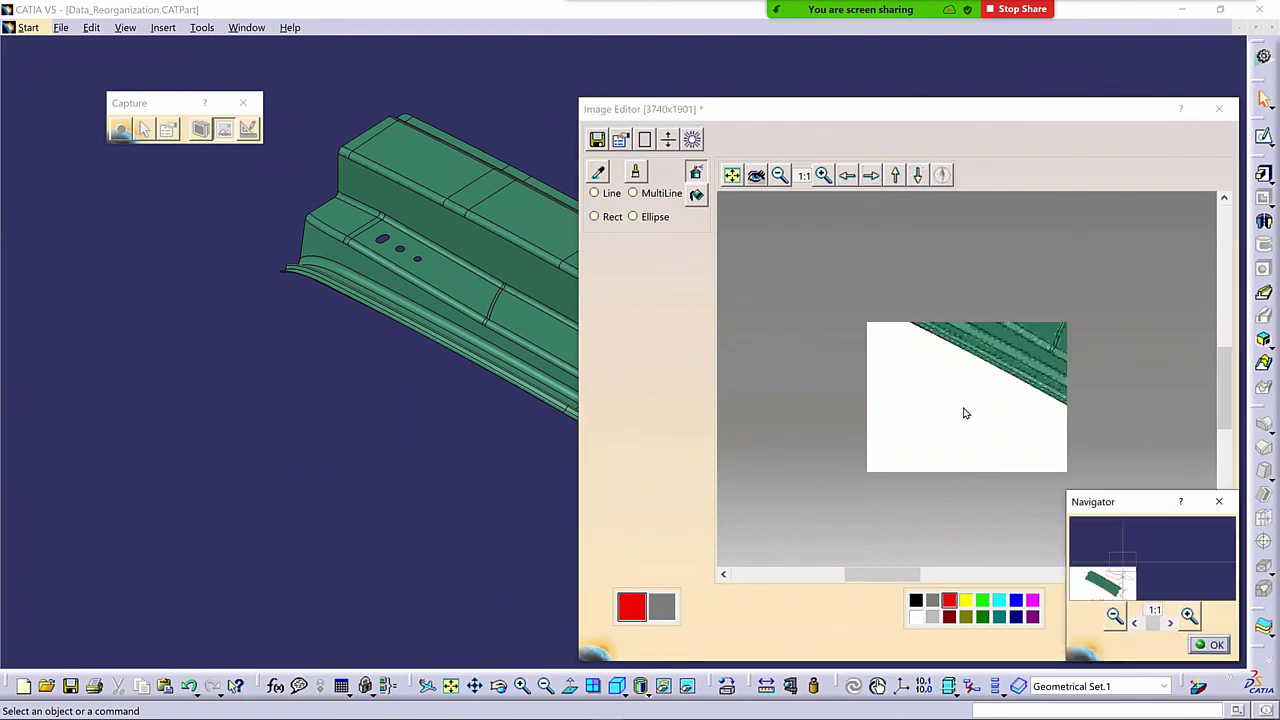
# Draw a red freehand stroke across the image, then close the Navigator with OK
pyautogui.moveTo(959, 398); pyautogui.dragTo(1013, 370)
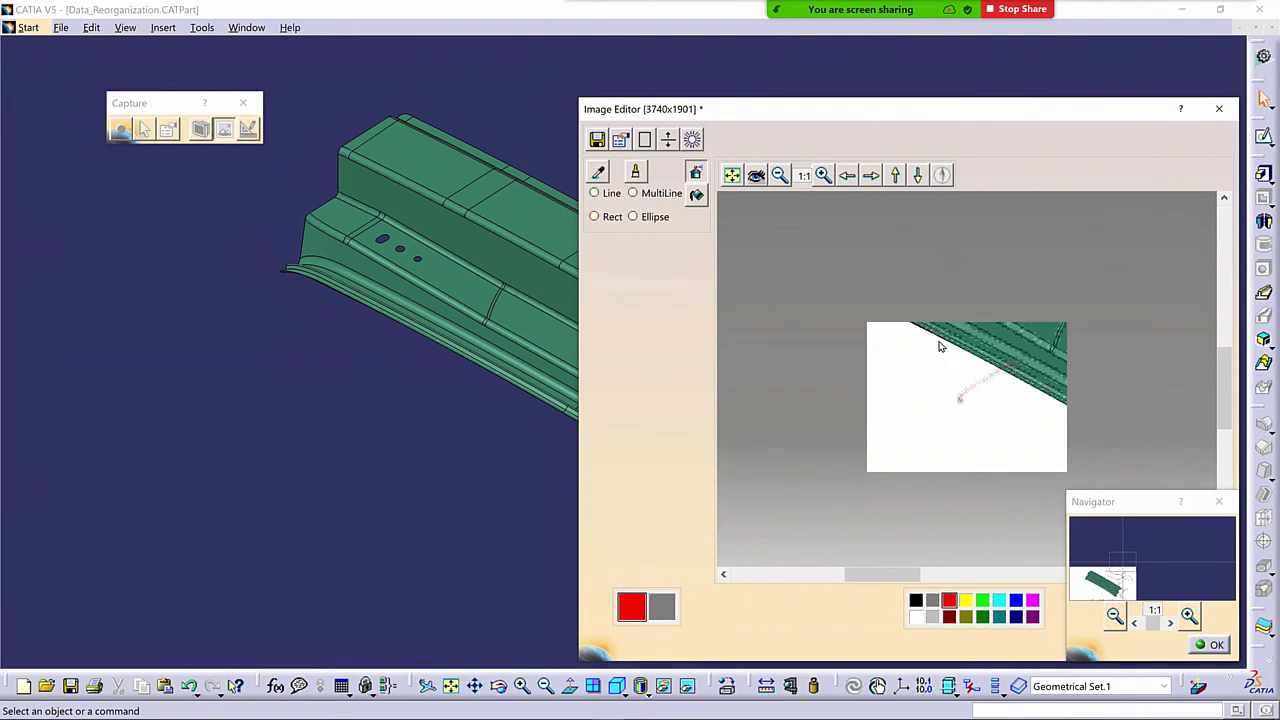
pyautogui.click(1212, 645)
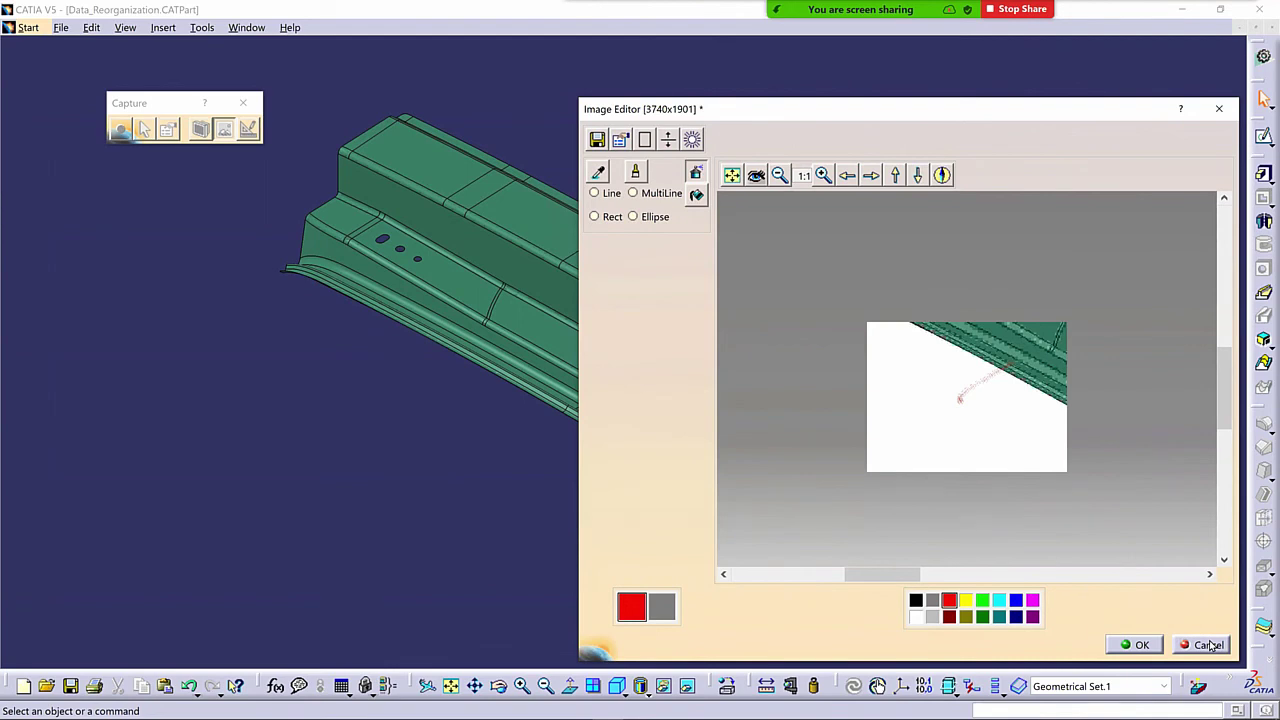
# Cancel the image edits, then view and close Capture_001's properties: 117.28 Ko JPEG, 3740x1901 pixels
pyautogui.click(1208, 645)
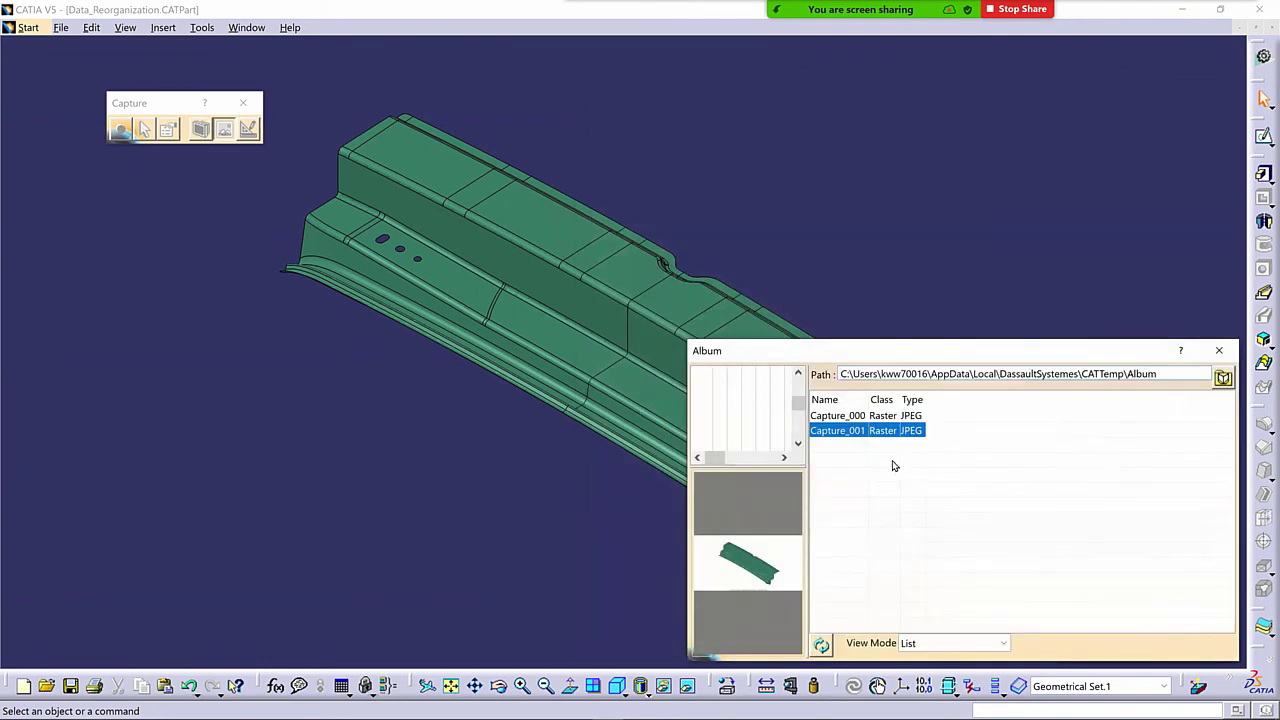
pyautogui.rightClick(854, 430)
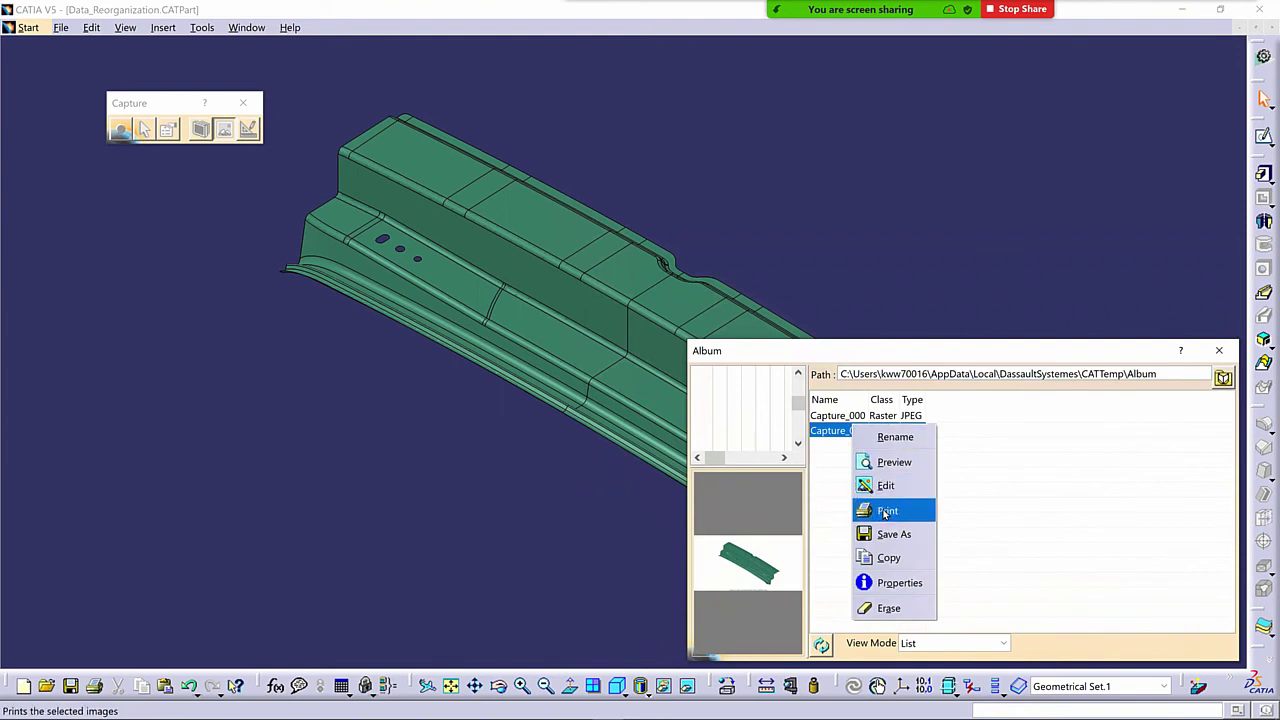
pyautogui.click(897, 583)
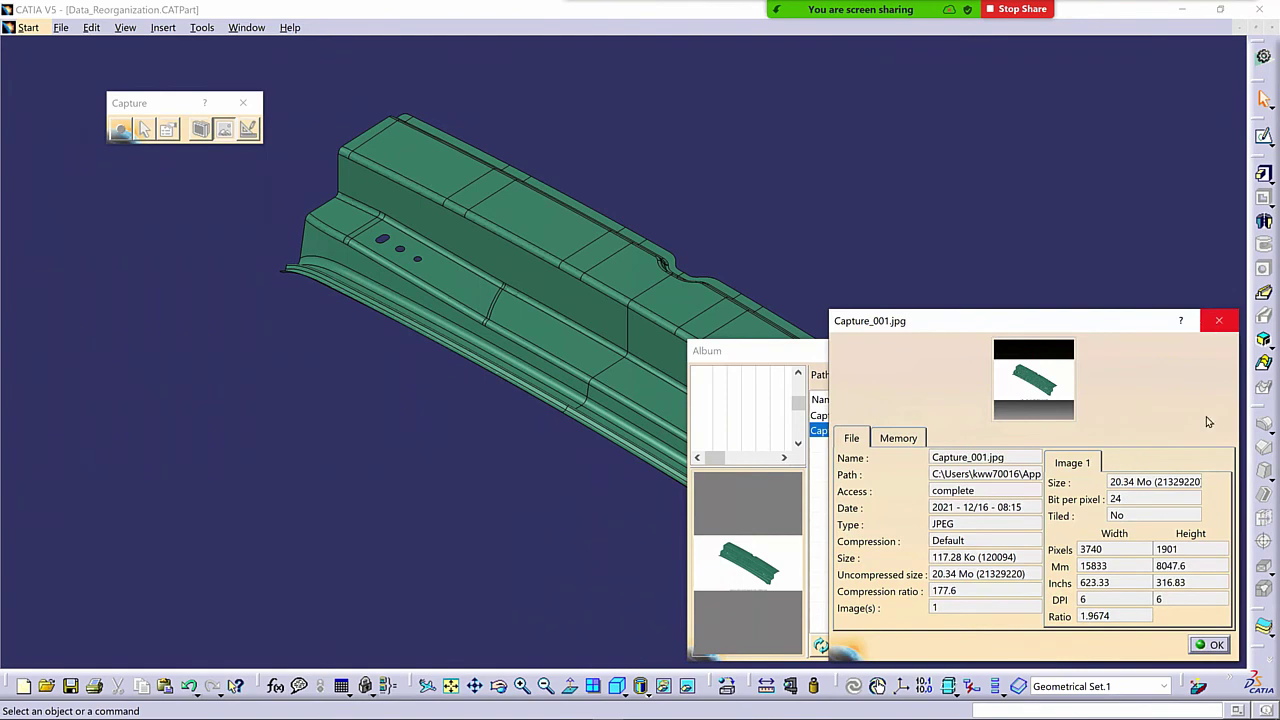
pyautogui.click(1212, 645)
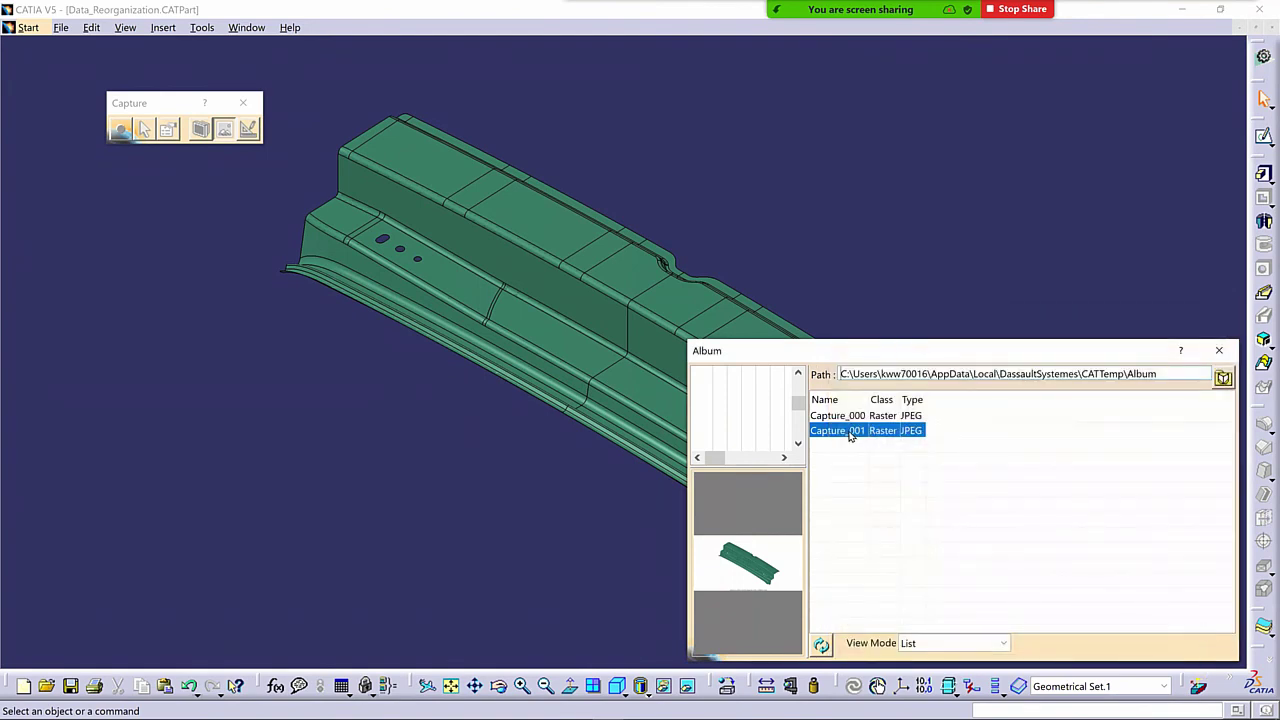
# Review the album's captures, scrolling the folder tree up and selecting Capture_000 to preview it
pyautogui.rightClick(850, 435)
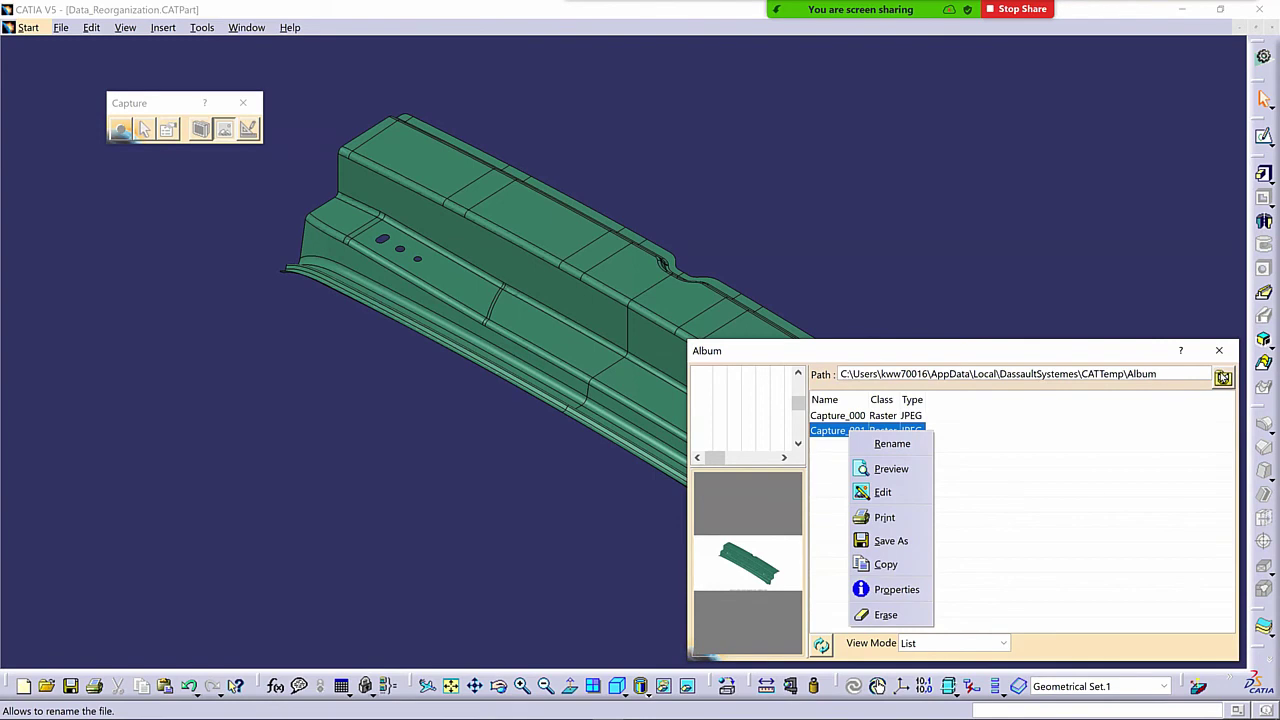
pyautogui.click(1224, 377)
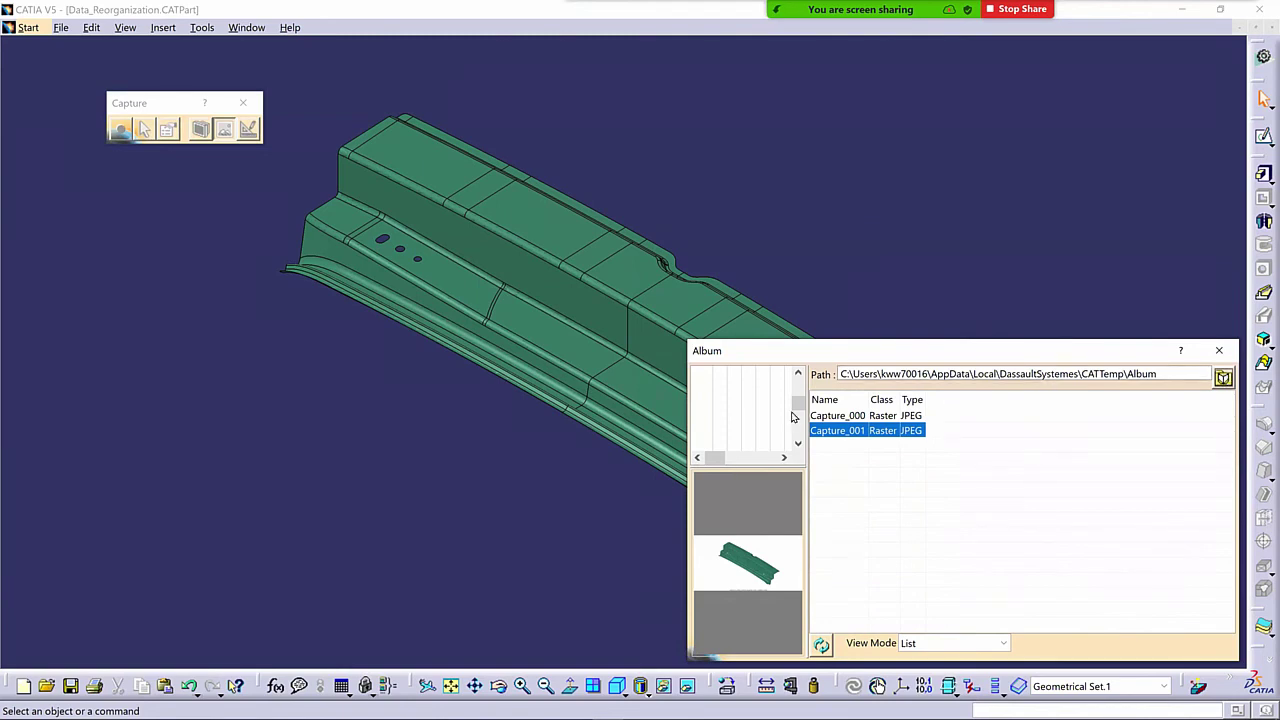
pyautogui.moveTo(800, 407); pyautogui.dragTo(797, 367)
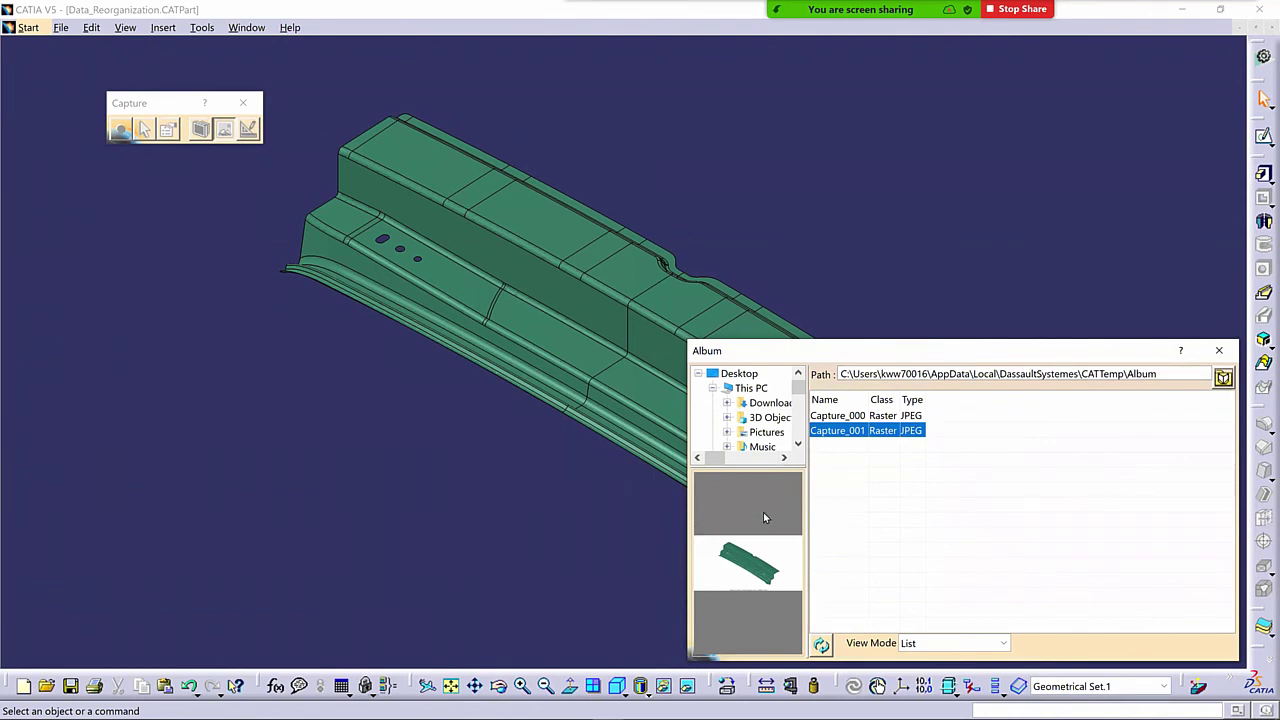
pyautogui.click(843, 415)
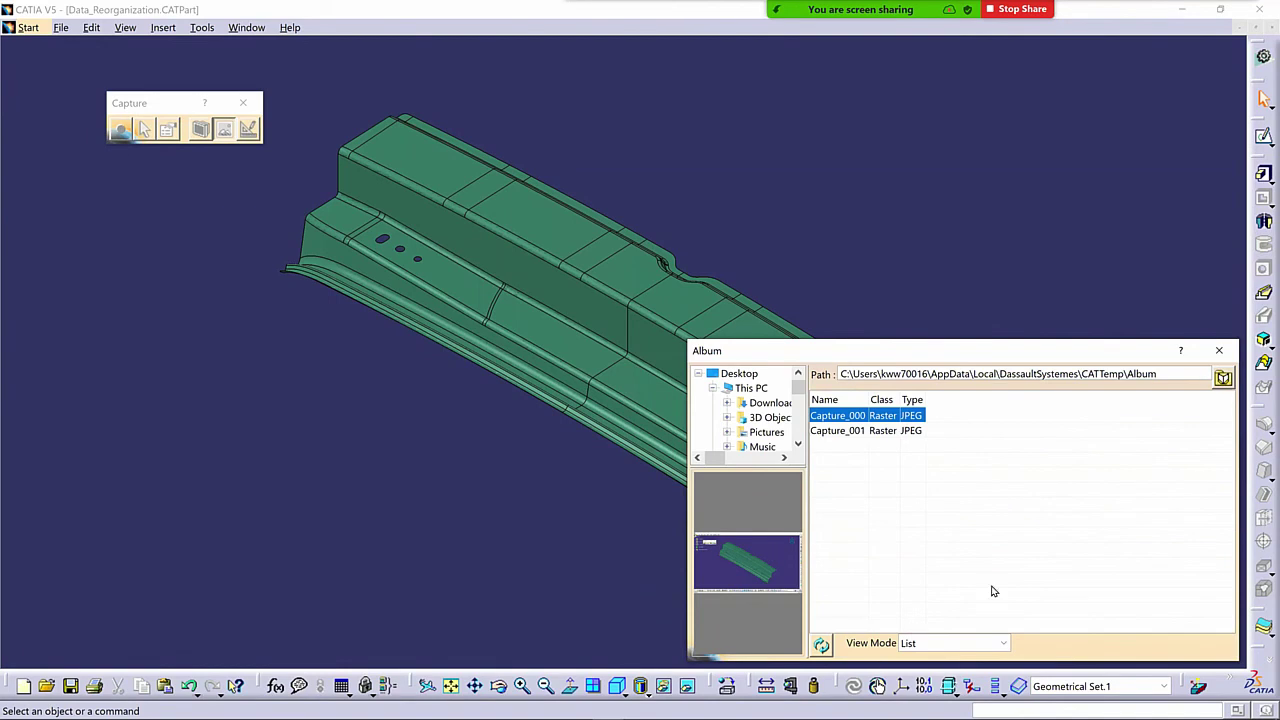
# Close both the capture Album and the Capture Preview window
pyautogui.click(1219, 350)
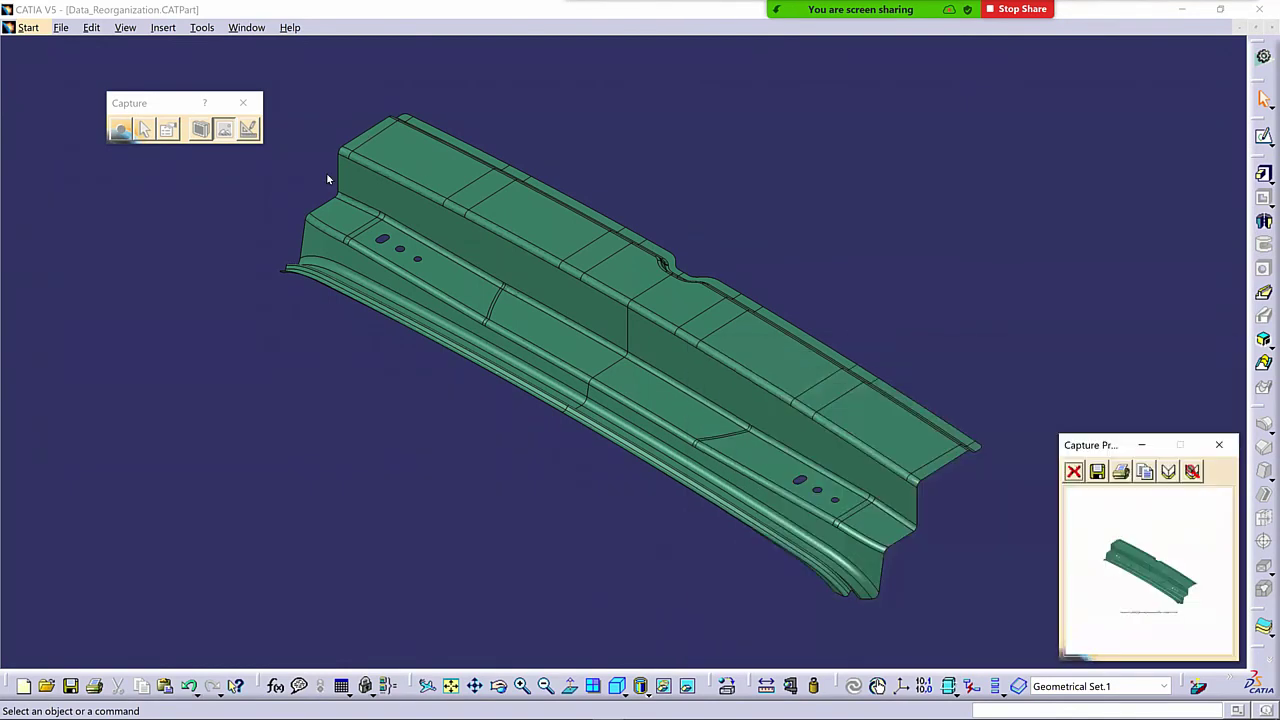
pyautogui.click(1220, 448)
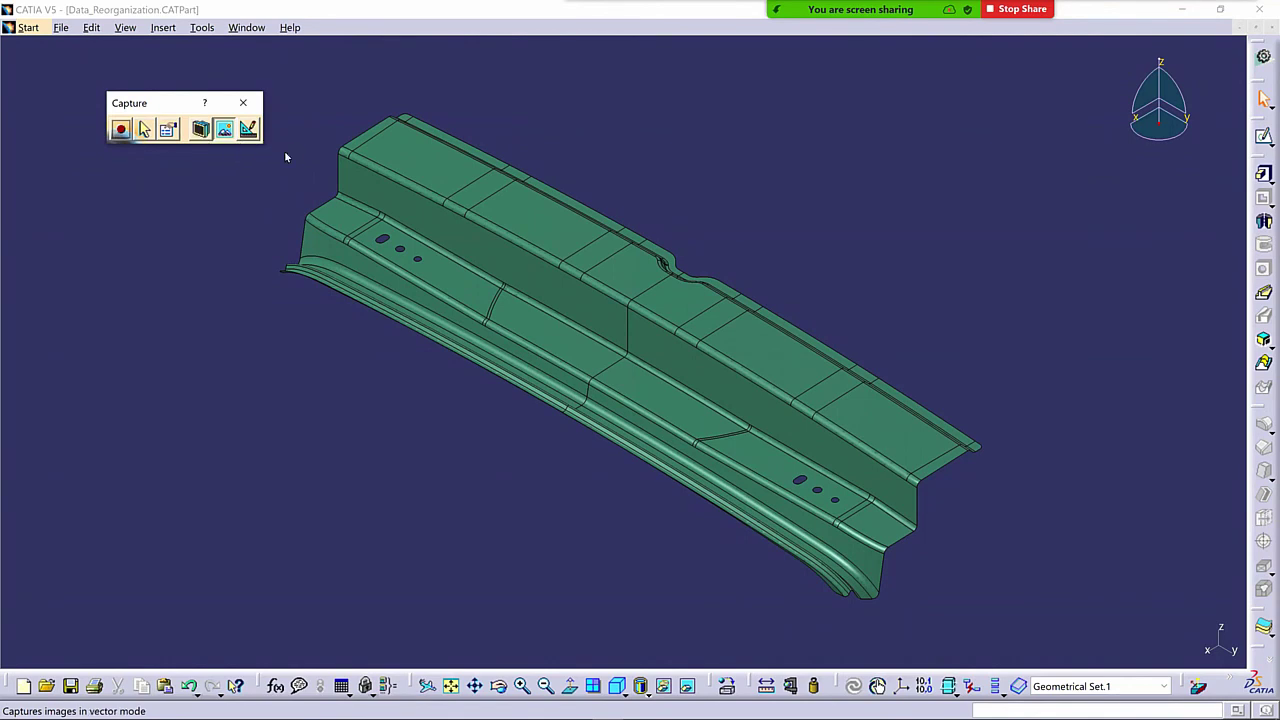
# Close the Capture toolbar and bring up the Tools > Image commands Capture, Album and Video
pyautogui.click(244, 104)
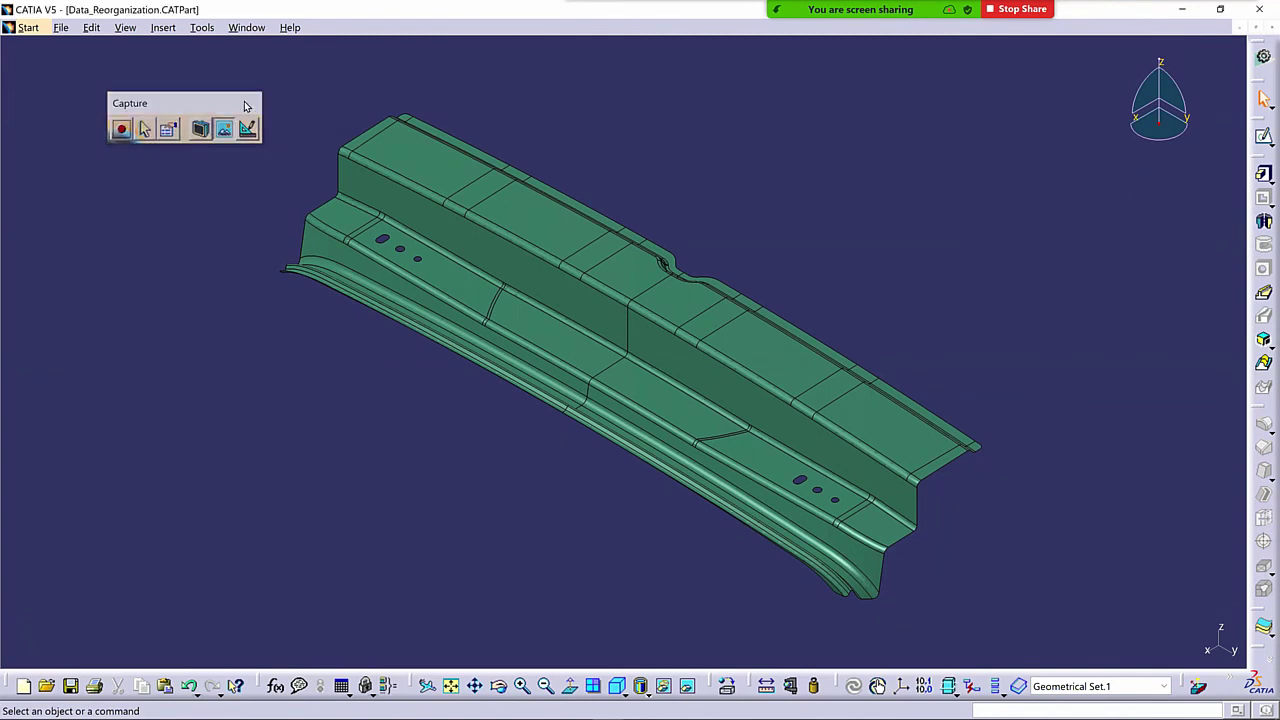
pyautogui.click(207, 27)
pyautogui.click(163, 27)
pyautogui.moveTo(210, 27)
pyautogui.moveTo(230, 71)
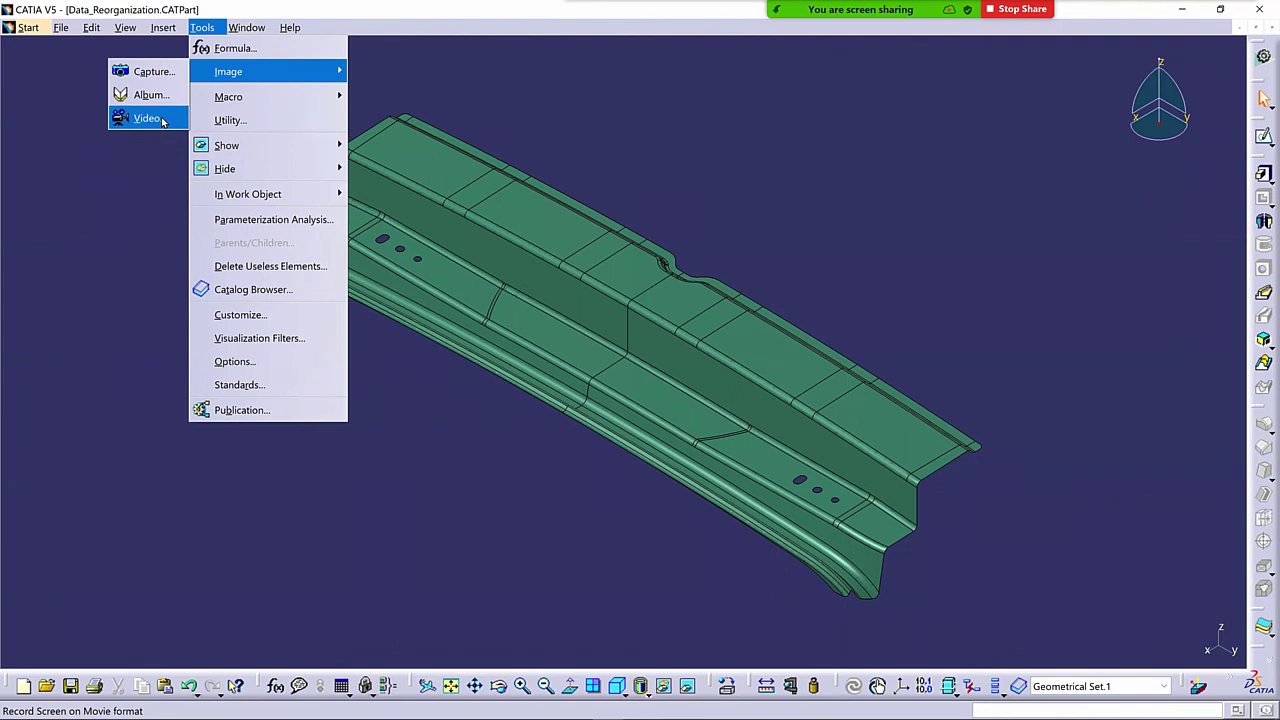
# Start the Video Recorder for movie003.avi, move it above the part, and open its Setup
pyautogui.click(163, 120)
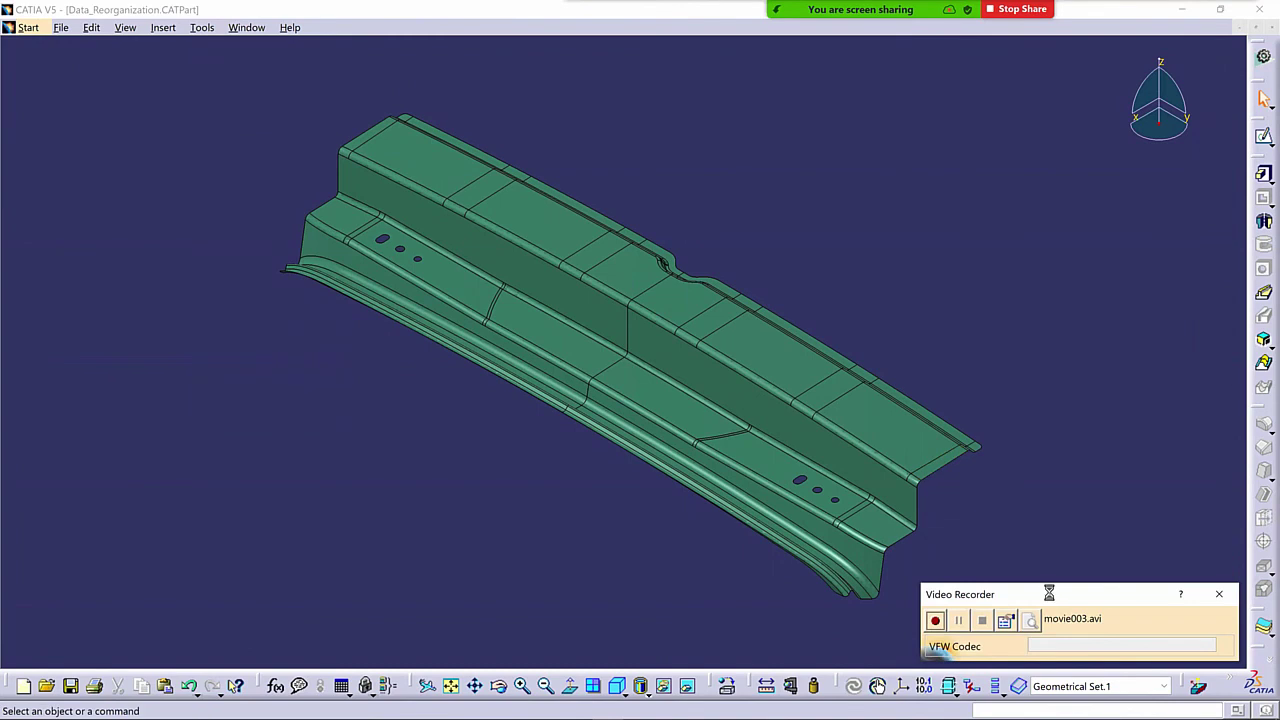
pyautogui.moveTo(1049, 594); pyautogui.dragTo(898, 82)
pyautogui.click(855, 108)
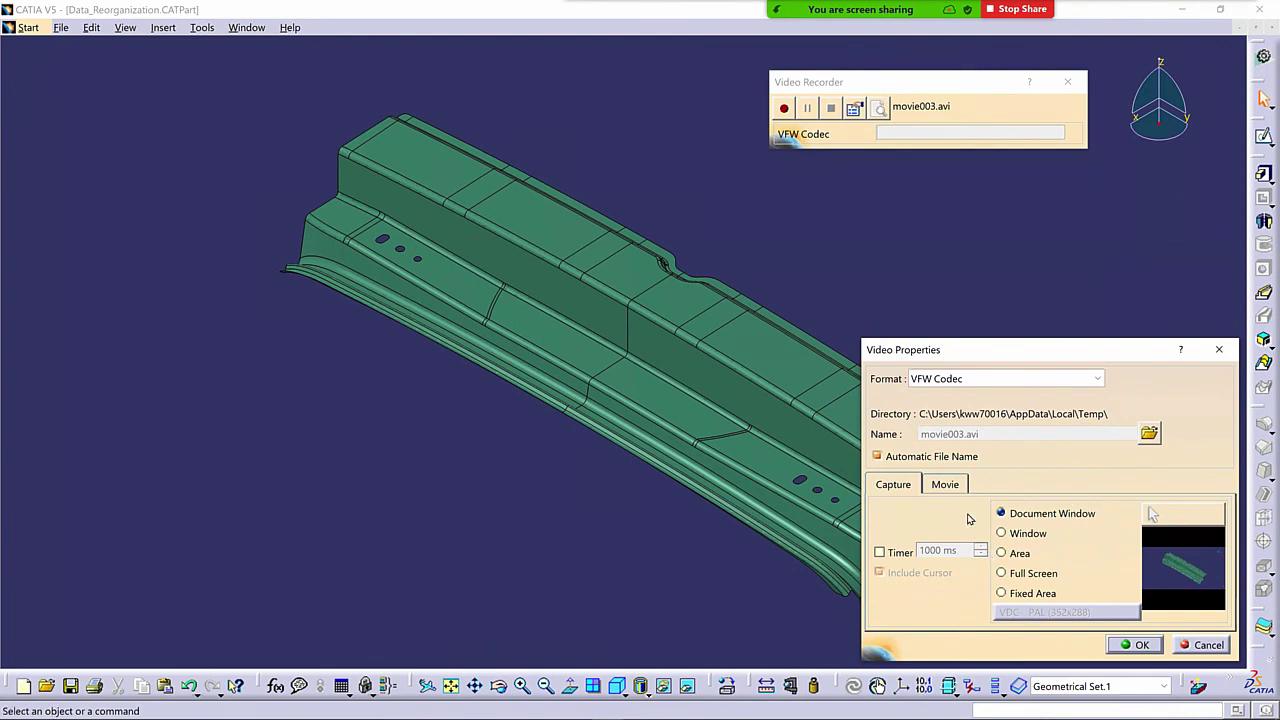
# Check the Movie tab's 6 frames per second rate, then cancel Video Properties unchanged
pyautogui.click(944, 486)
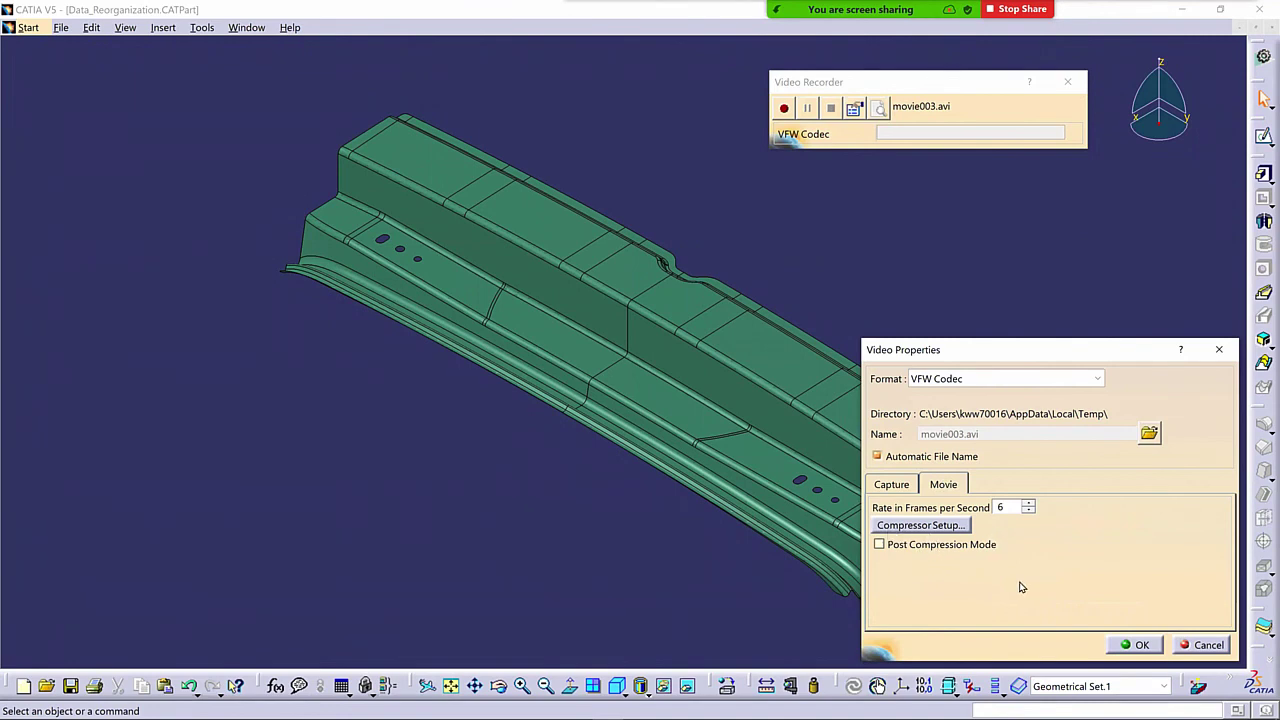
pyautogui.click(1208, 644)
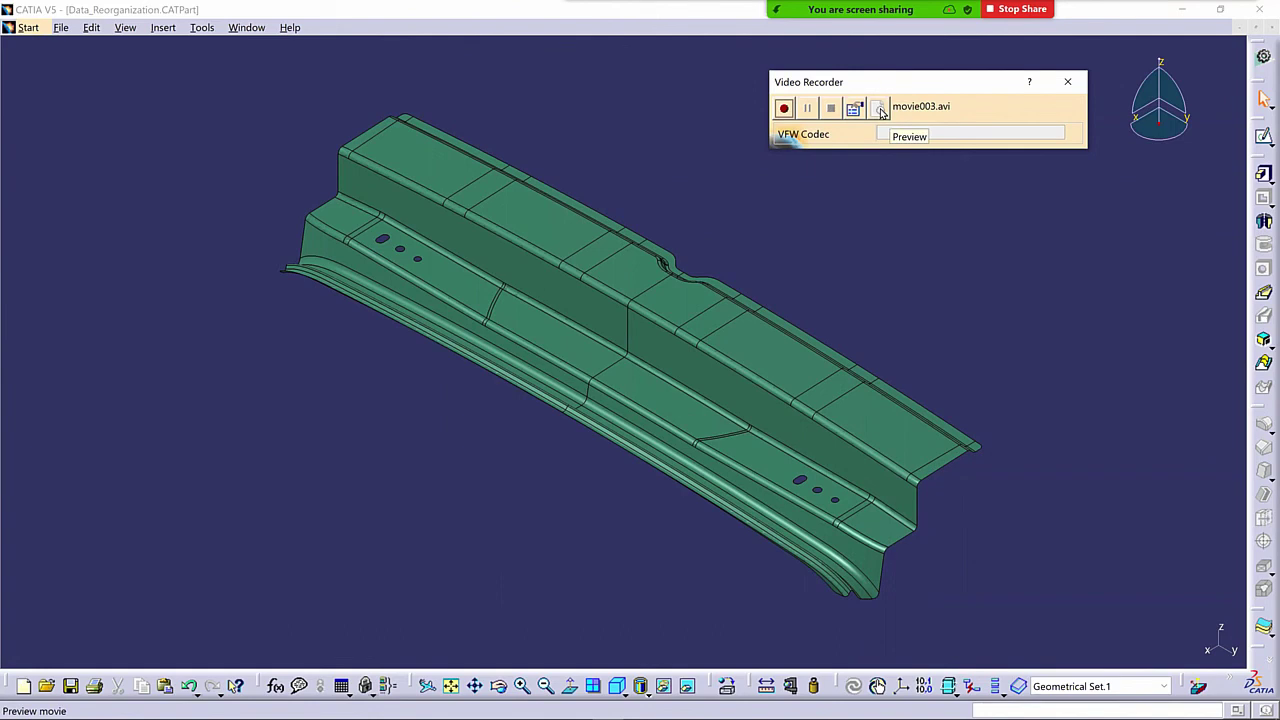
# Record movie003.avi while rotating and refitting the green part, stopping at 58 frames
pyautogui.click(784, 109)
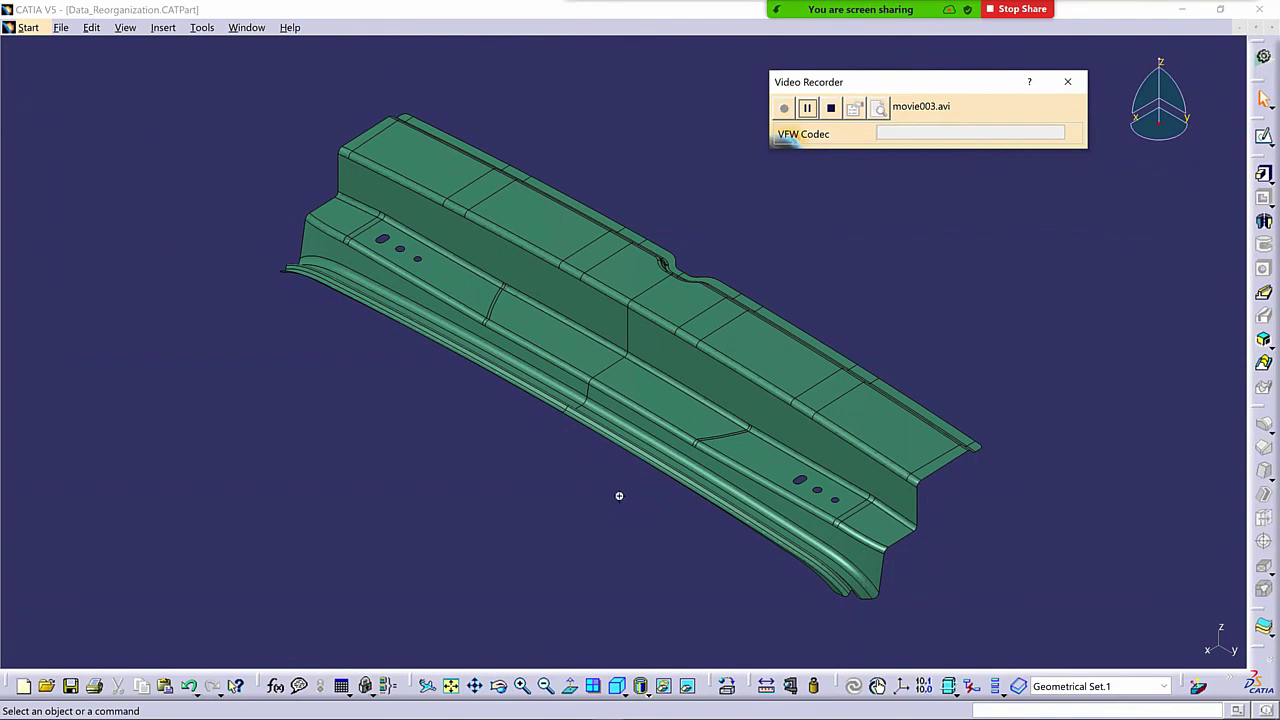
pyautogui.moveTo(618, 500); pyautogui.dragTo(752, 505, button='middle')
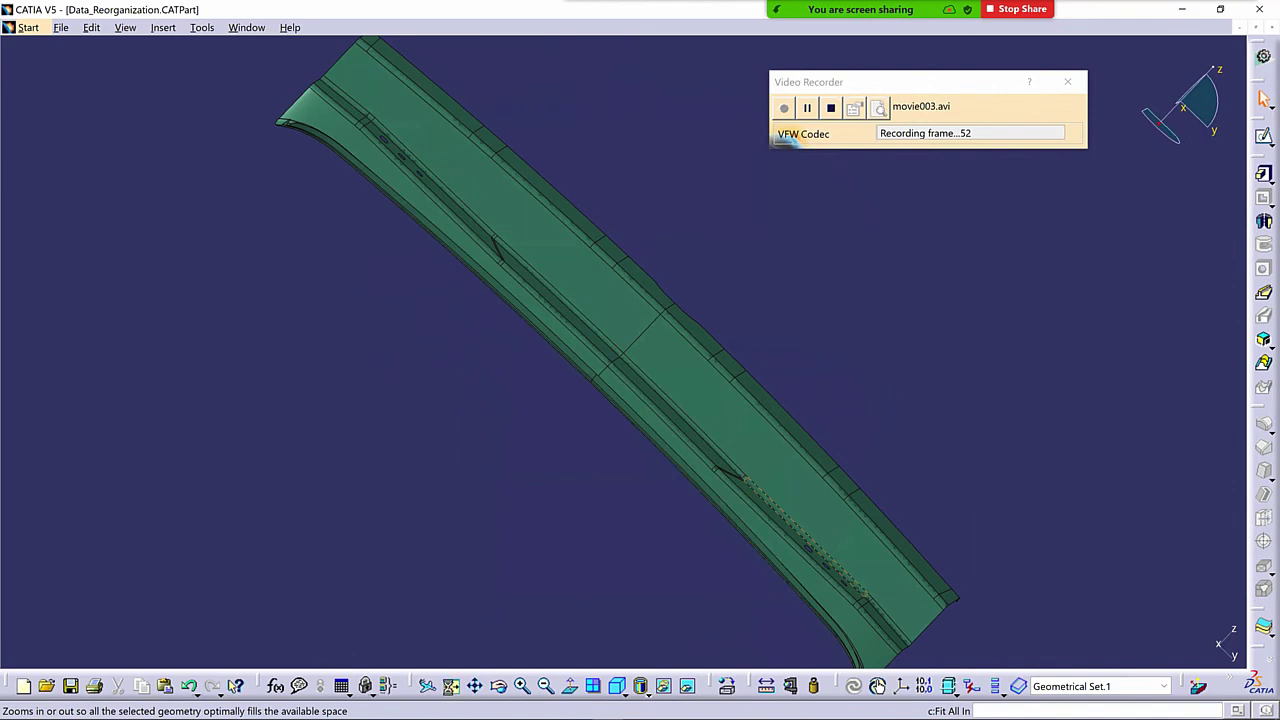
pyautogui.click(451, 686)
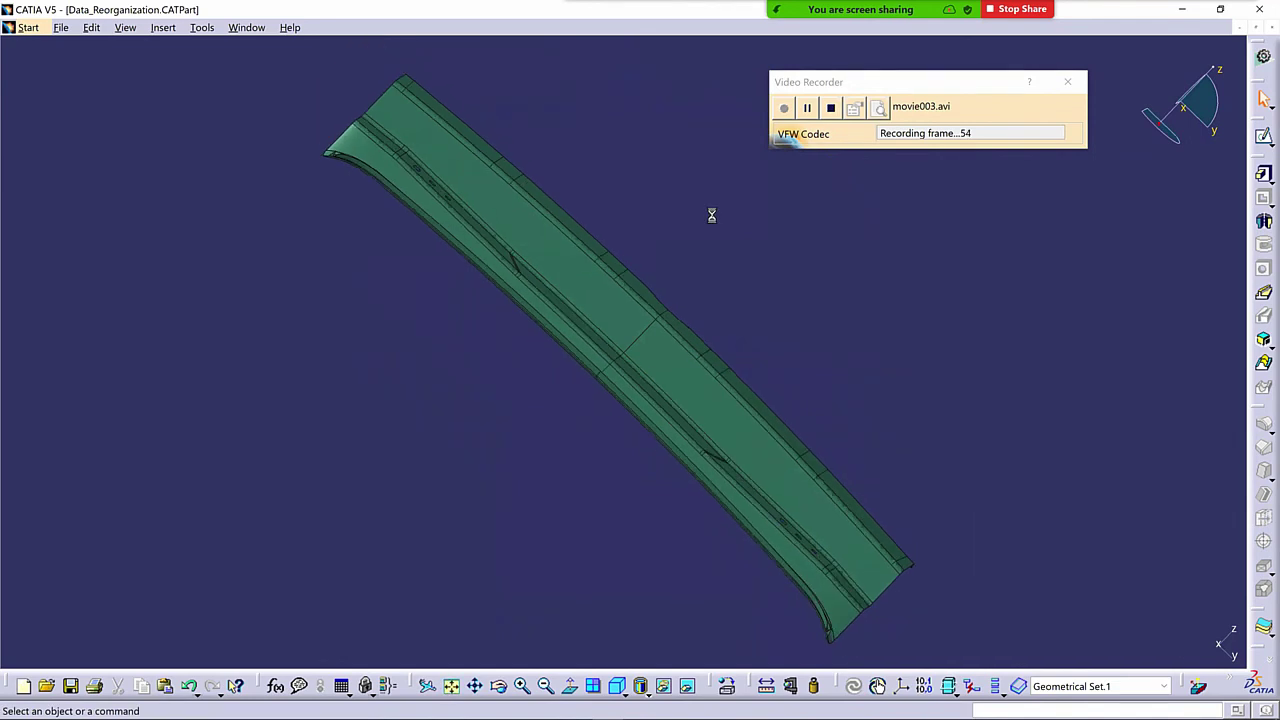
pyautogui.click(831, 108)
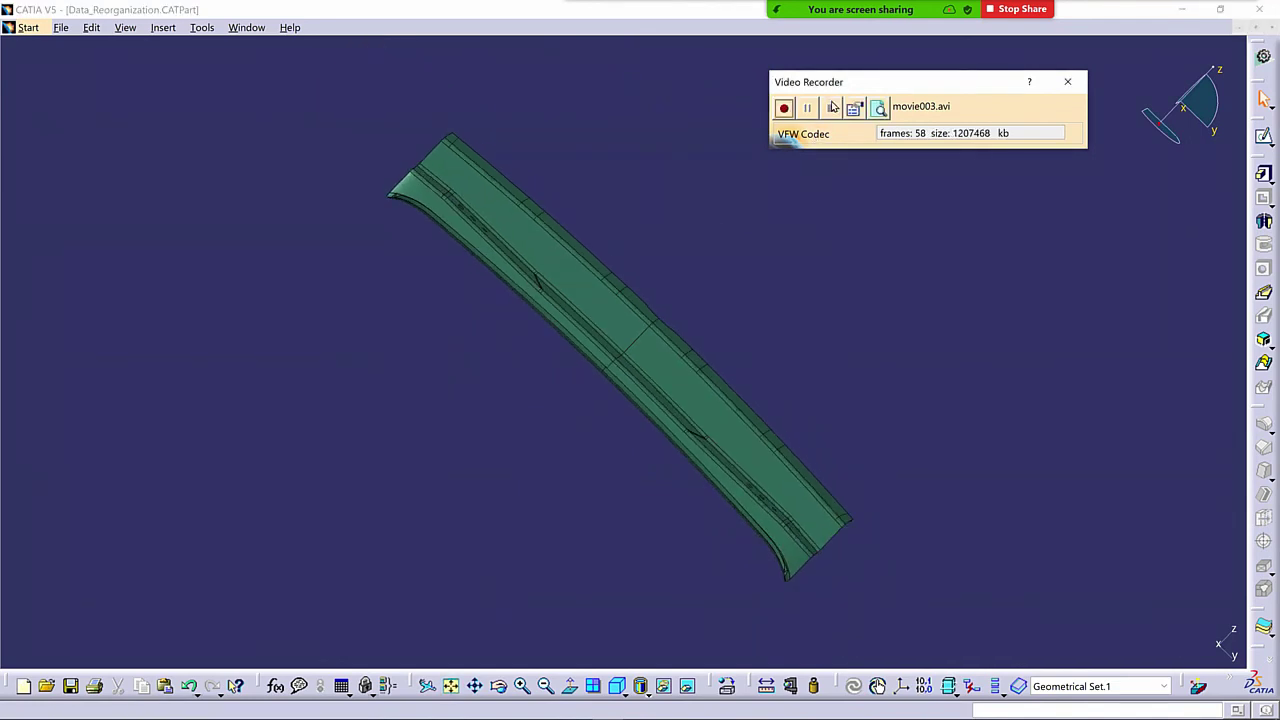
# Play back movie003.avi in the Video Player, then stop it and close the player
pyautogui.click(879, 112)
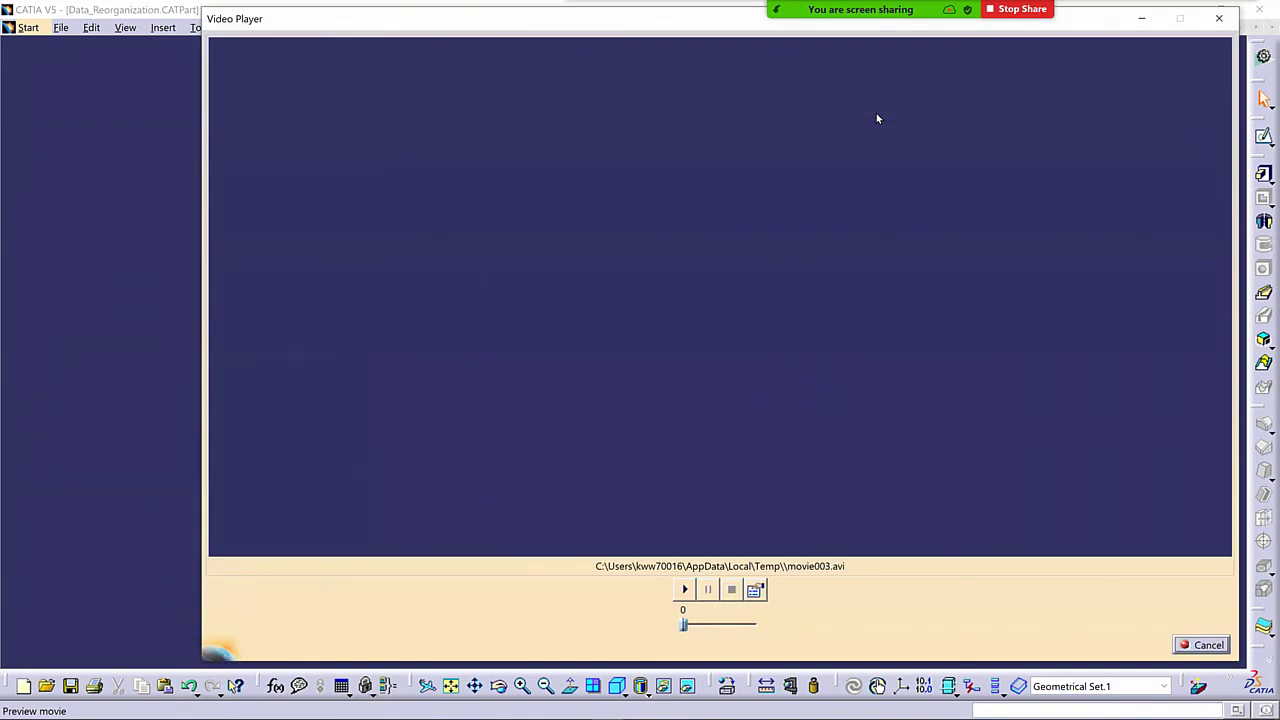
pyautogui.click(687, 589)
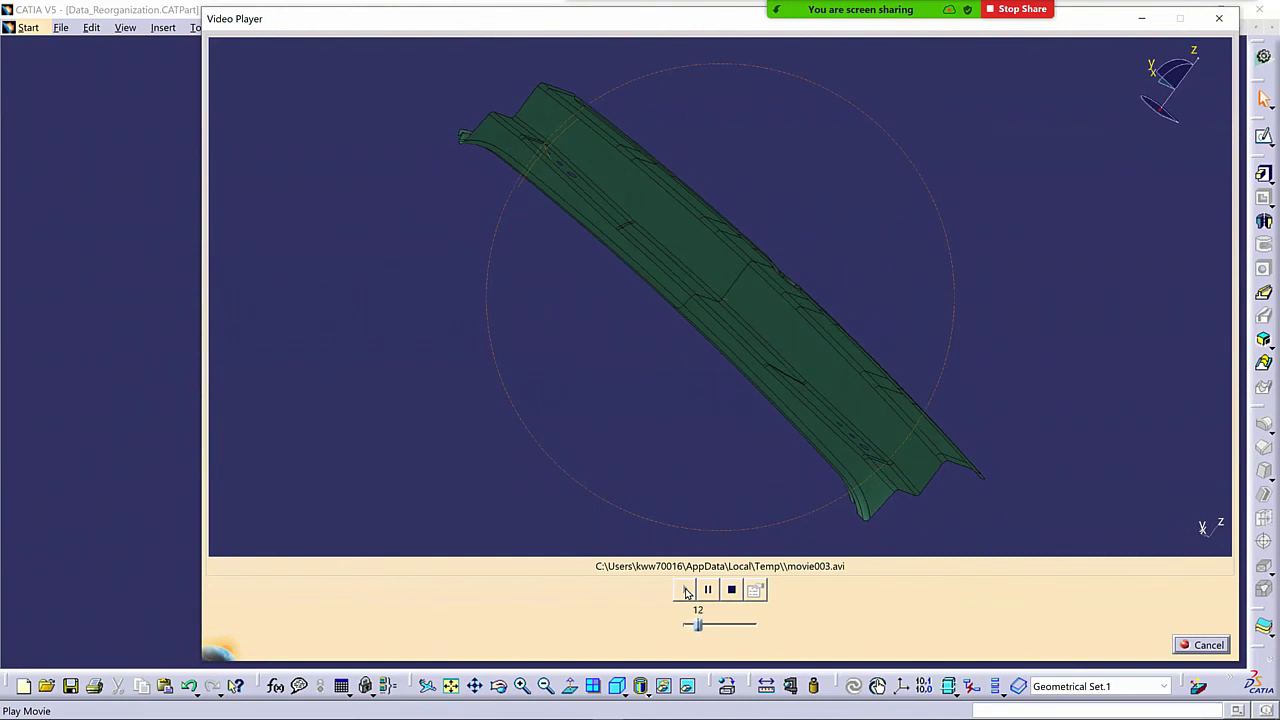
pyautogui.click(730, 588)
pyautogui.click(1219, 18)
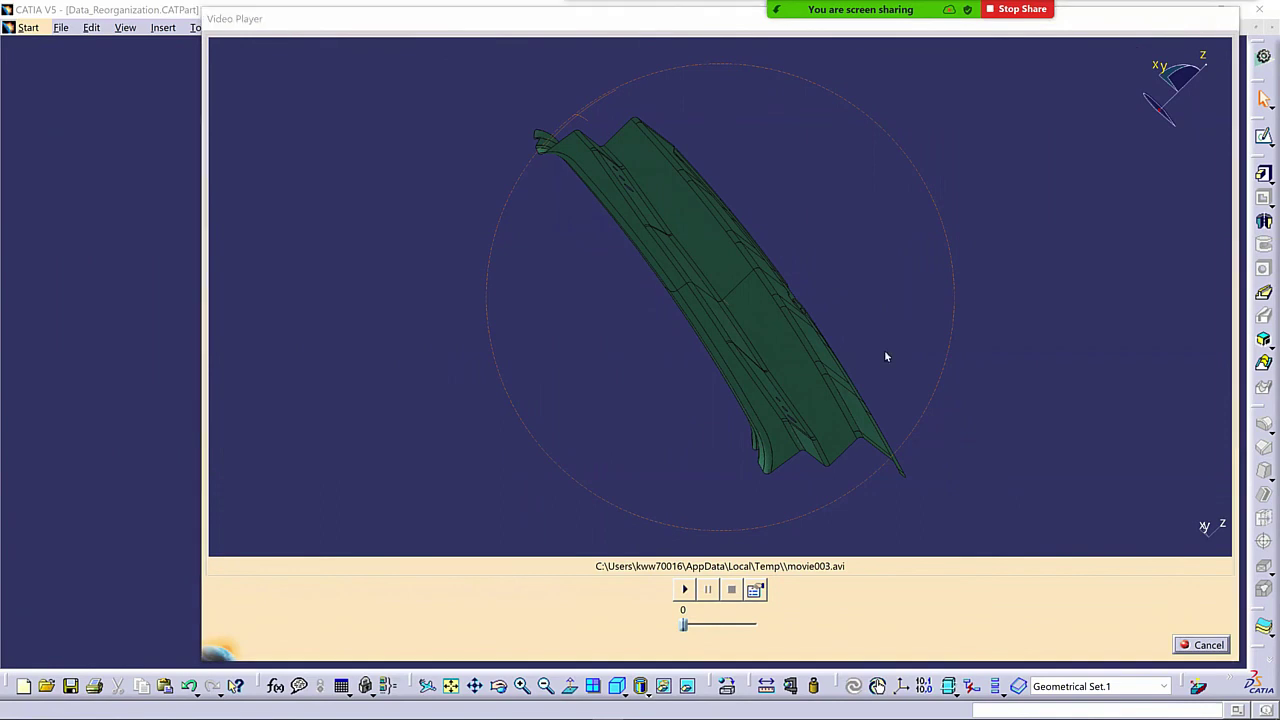
# Change the Movie tab's frame rate from 6 to 3 frames per second and confirm
pyautogui.click(855, 109)
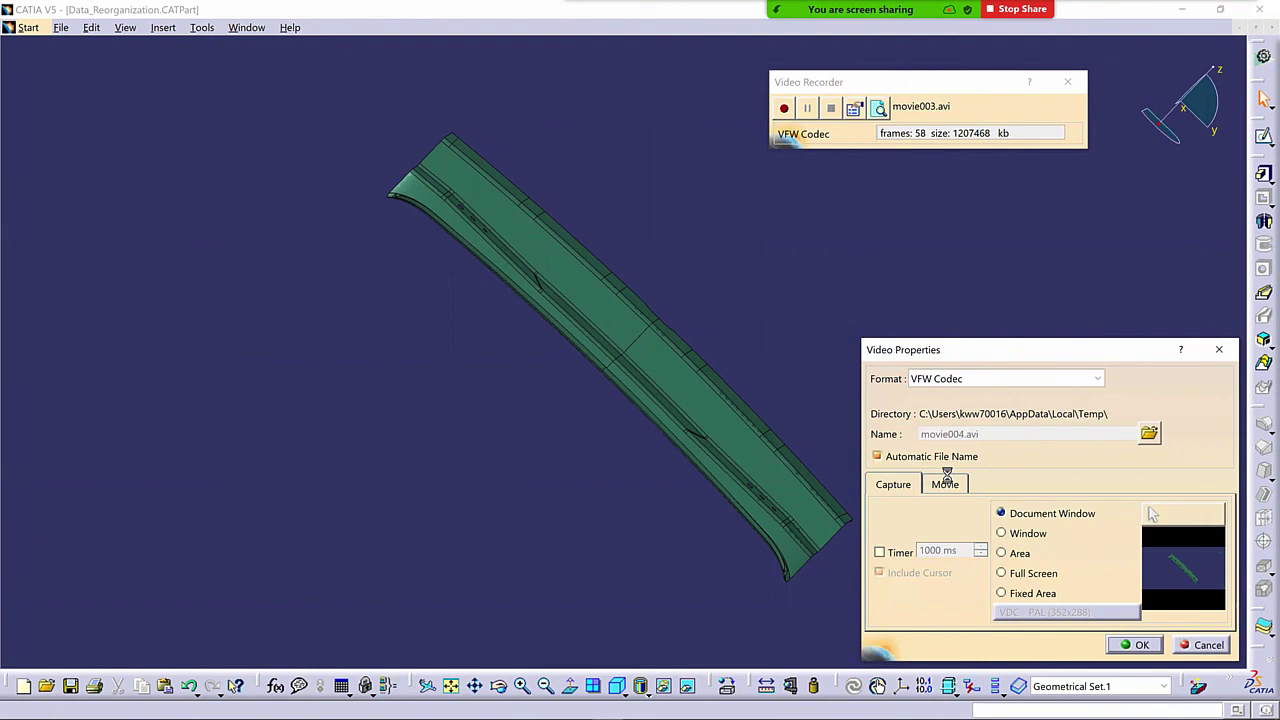
pyautogui.click(947, 484)
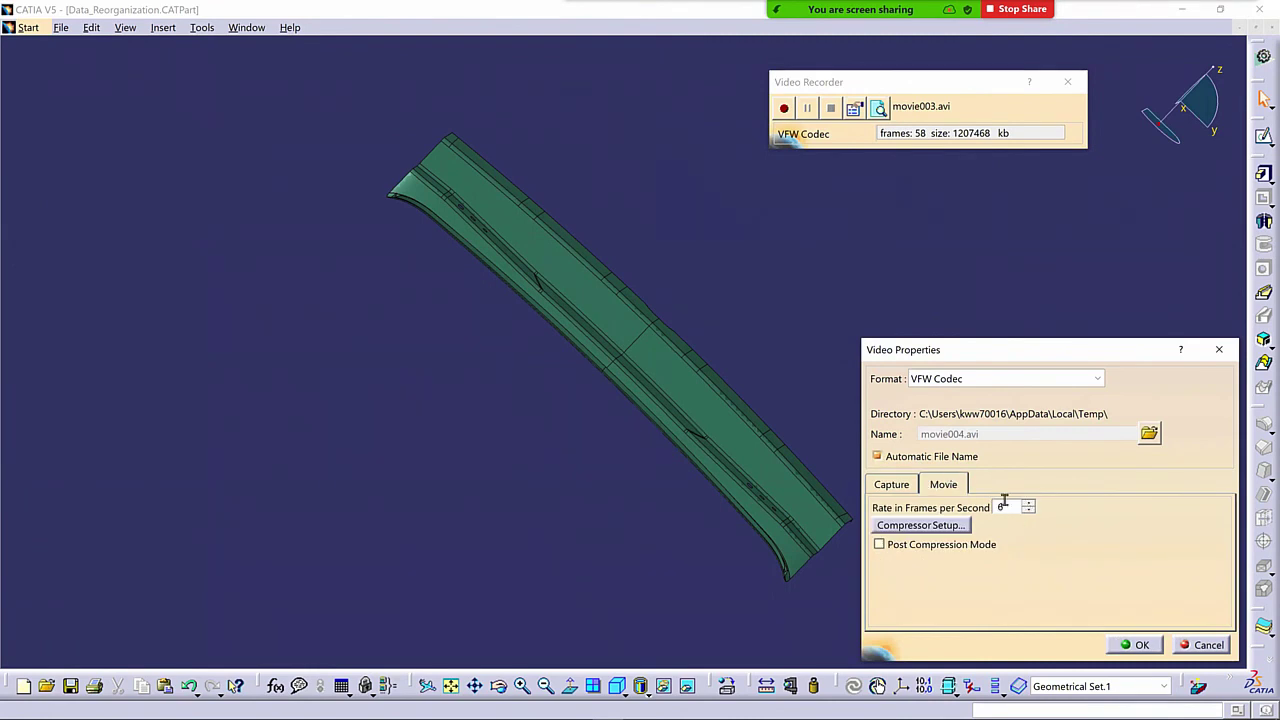
pyautogui.doubleClick(1004, 507)
pyautogui.write('30')
pyautogui.click(1136, 645)
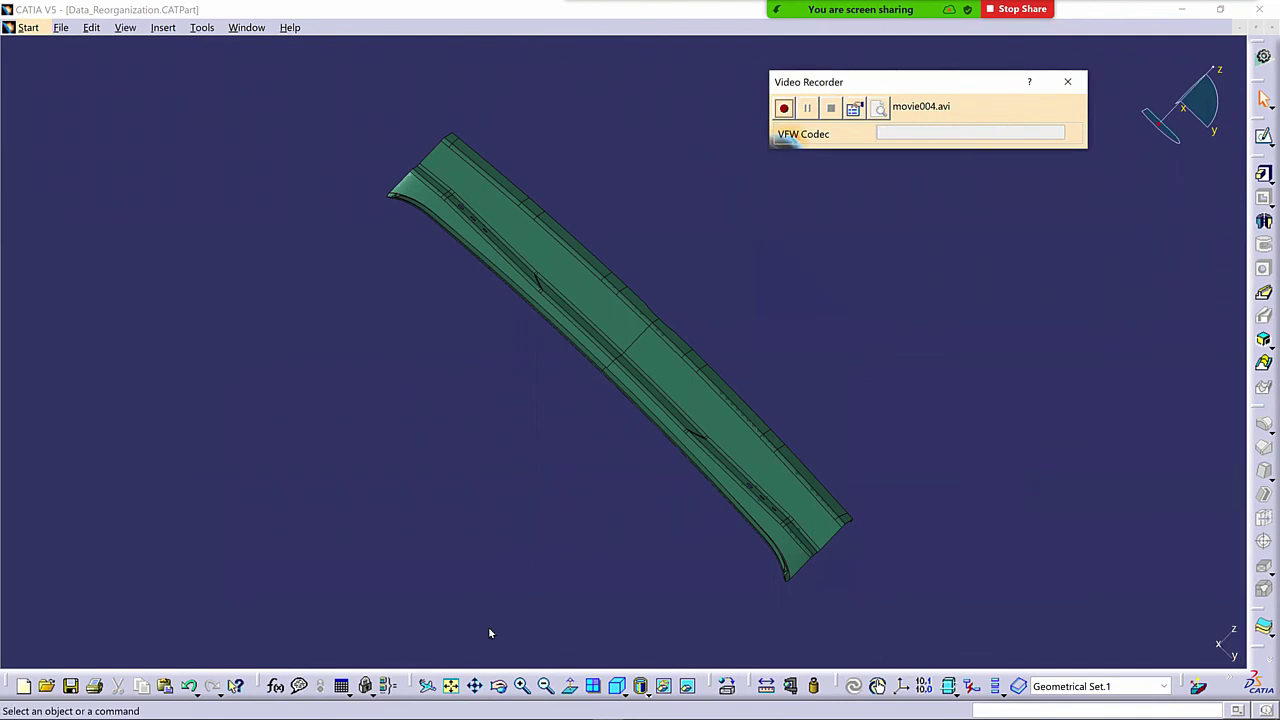
# Snap the part to Isometric view, then record movie004.avi orbiting toward side-on, 50 frames
pyautogui.click(451, 685)
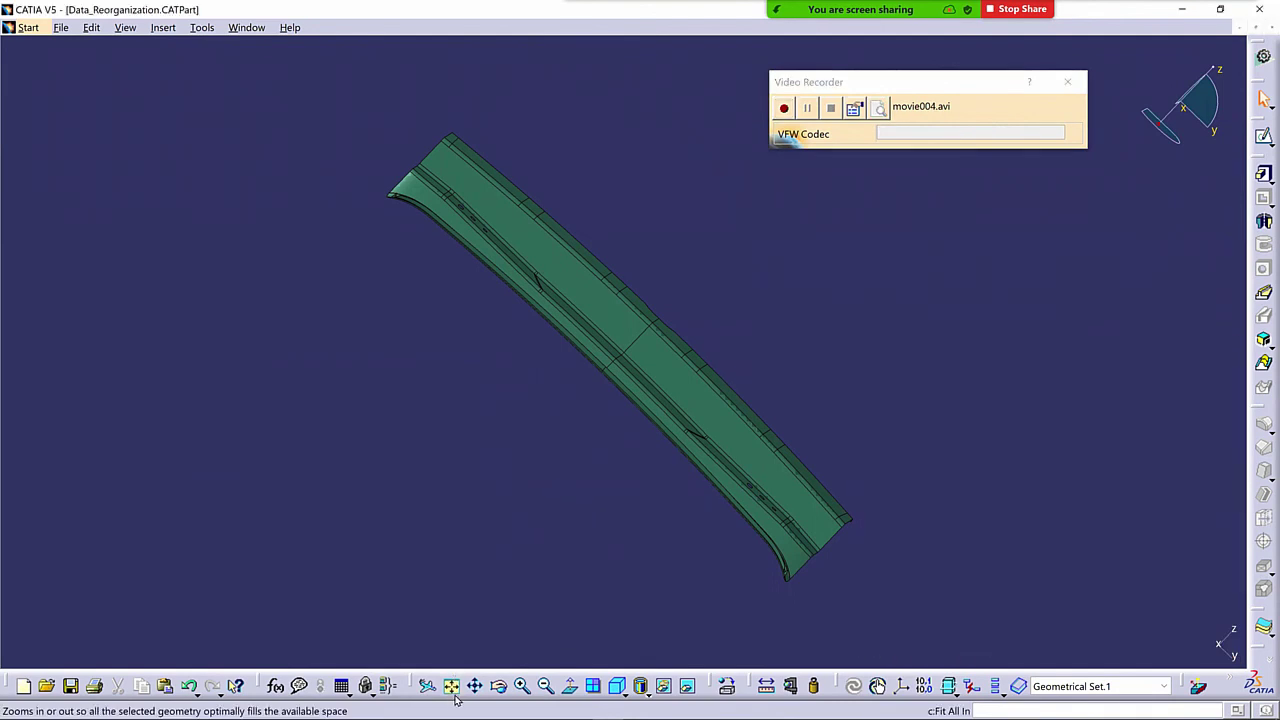
pyautogui.click(621, 694)
pyautogui.click(617, 690)
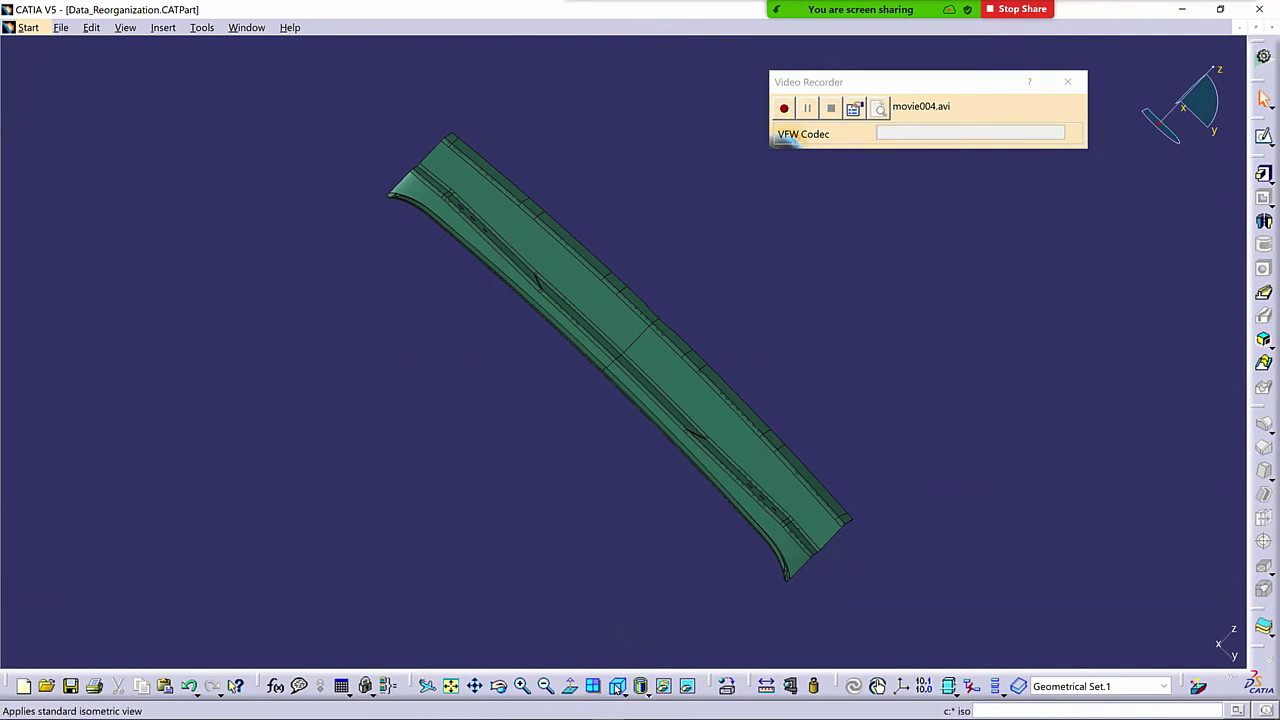
pyautogui.click(785, 110)
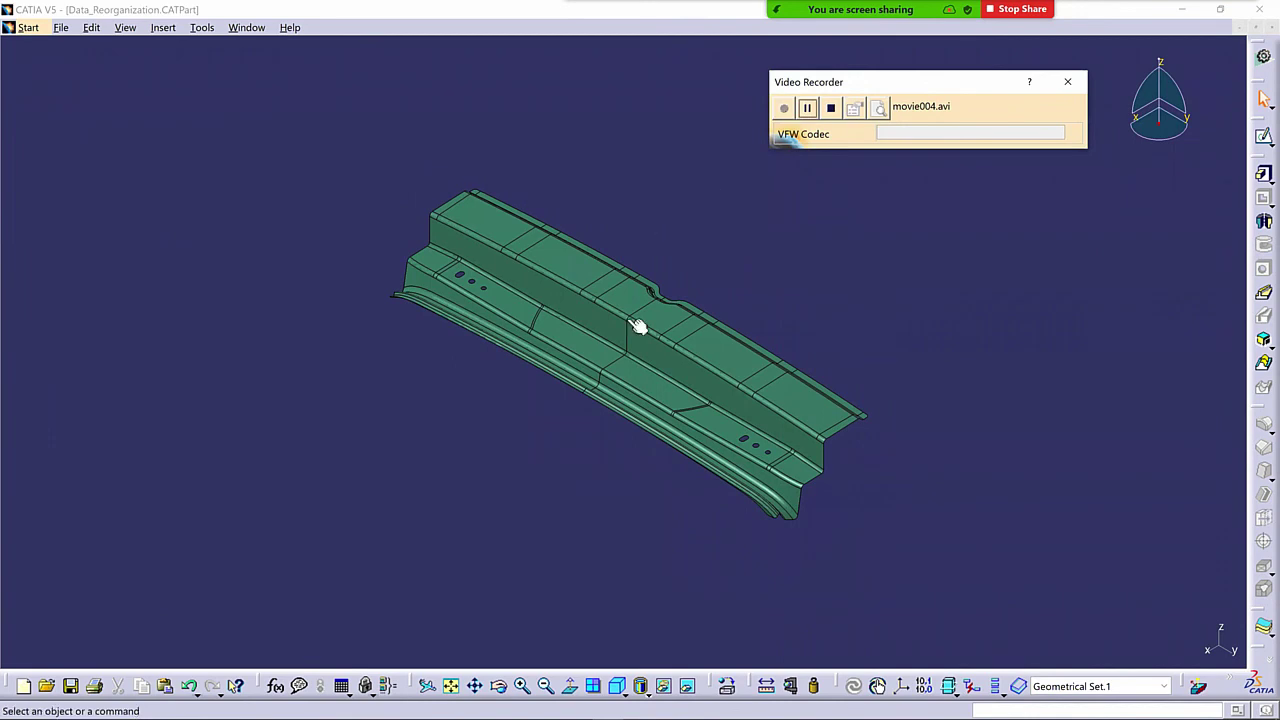
pyautogui.moveTo(625, 430); pyautogui.dragTo(712, 438, button='middle')
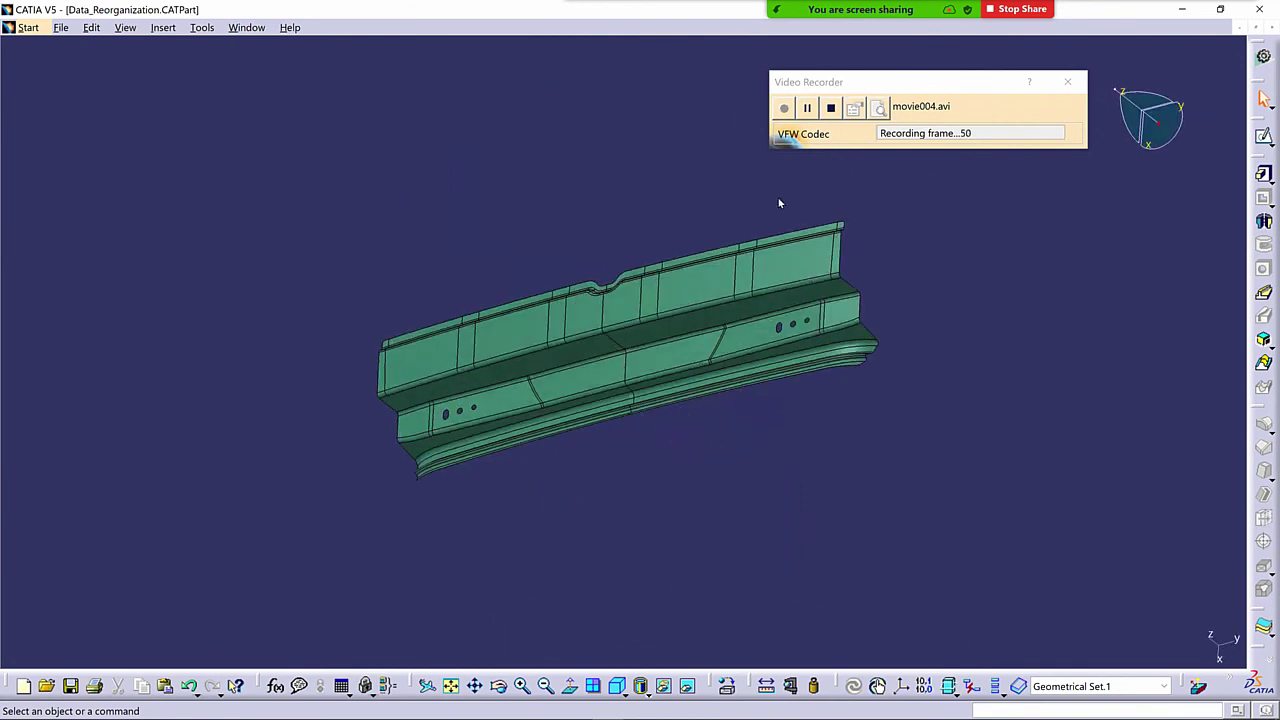
pyautogui.click(830, 108)
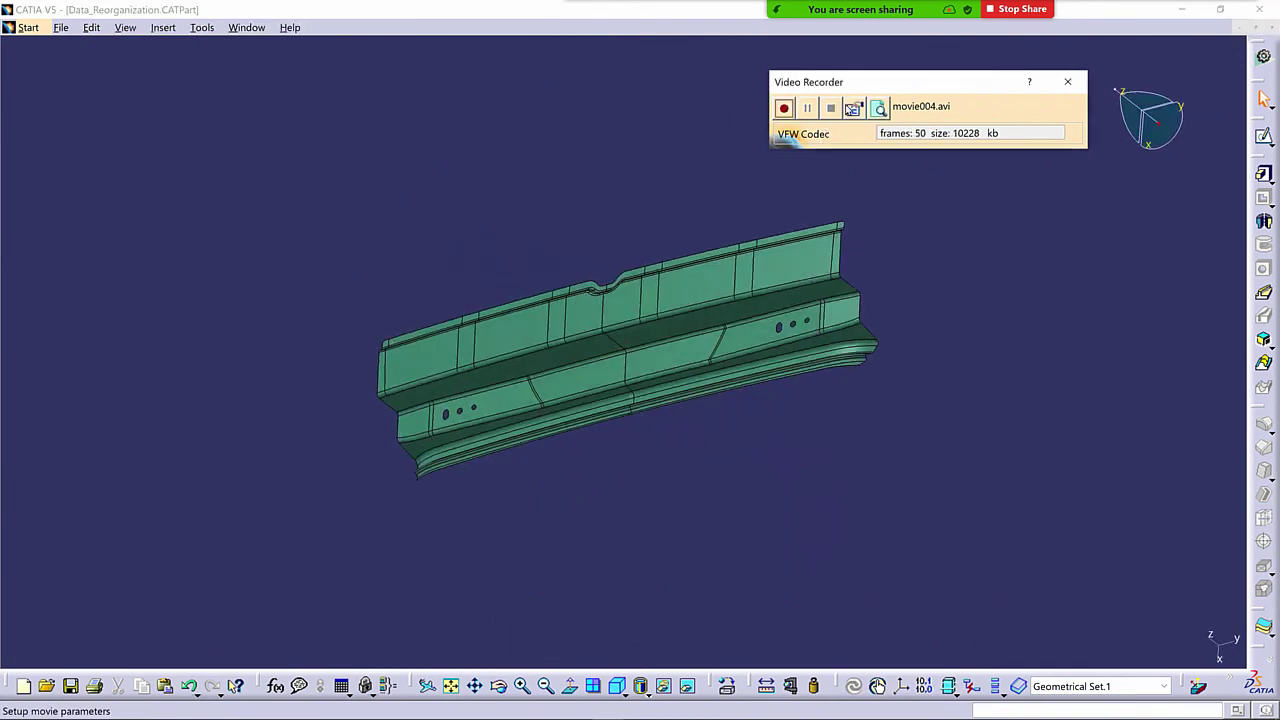
pyautogui.click(880, 112)
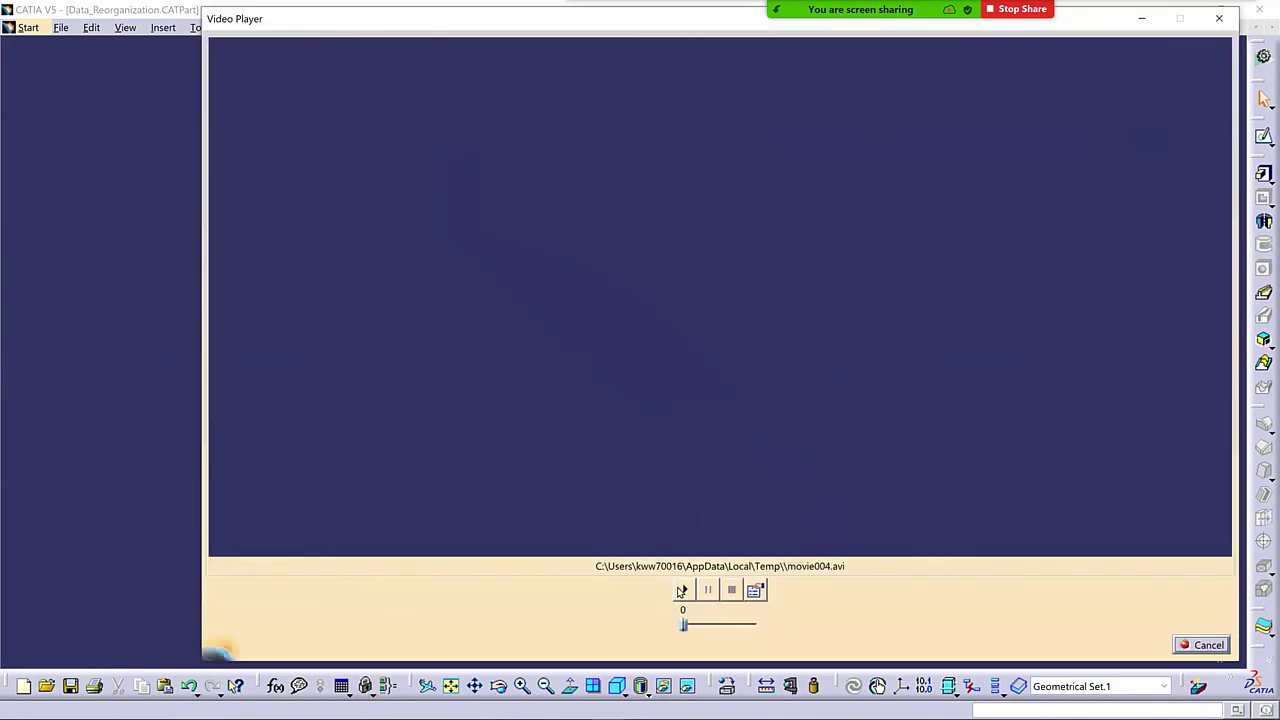
pyautogui.click(686, 590)
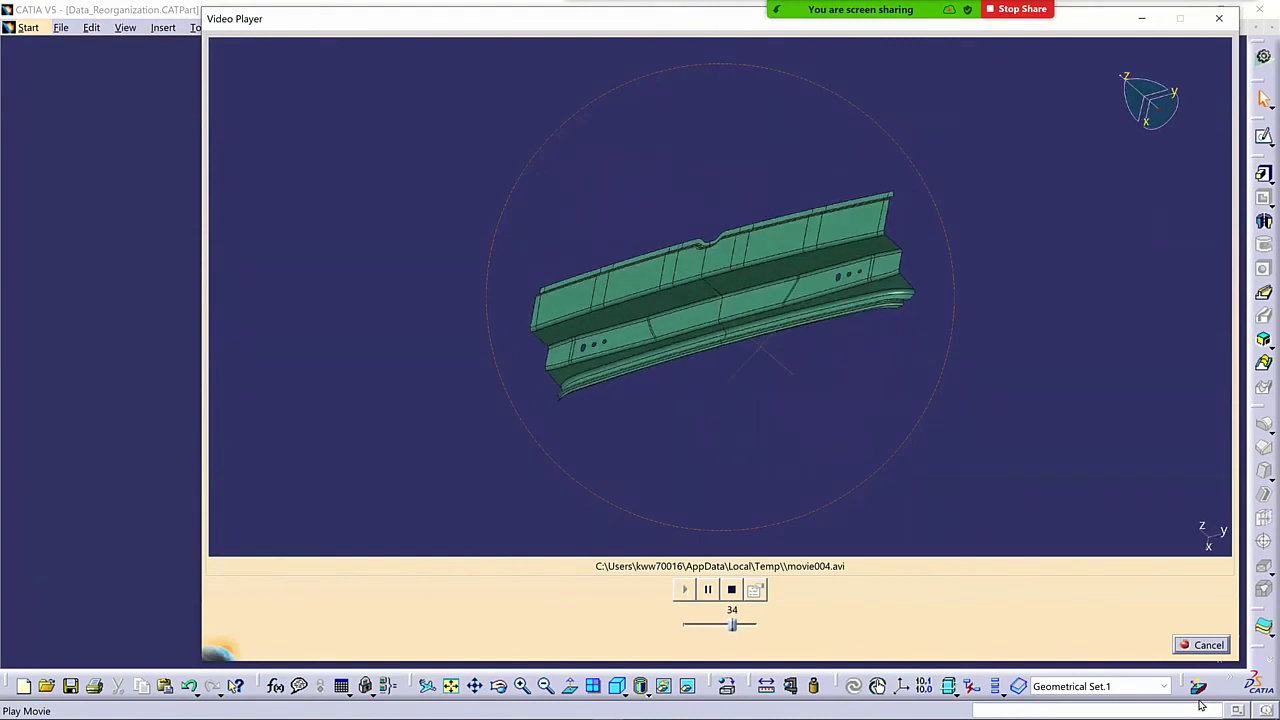
pyautogui.click(1209, 645)
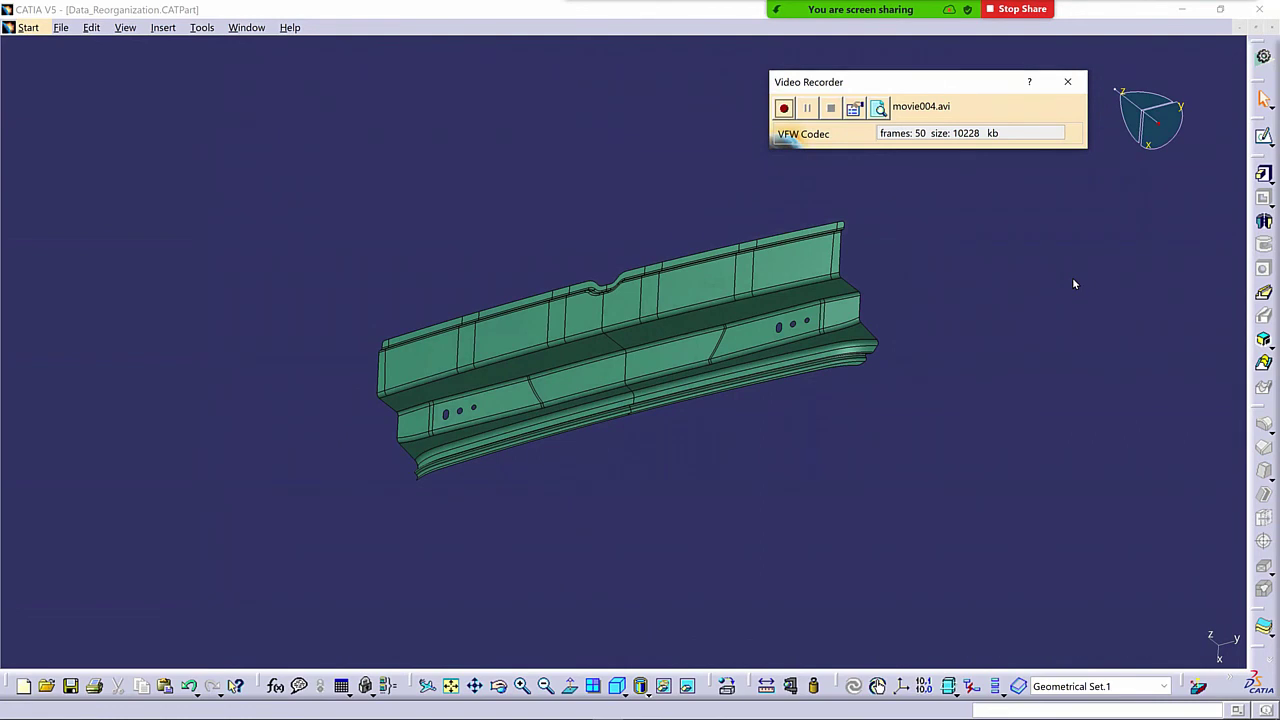
pyautogui.click(853, 108)
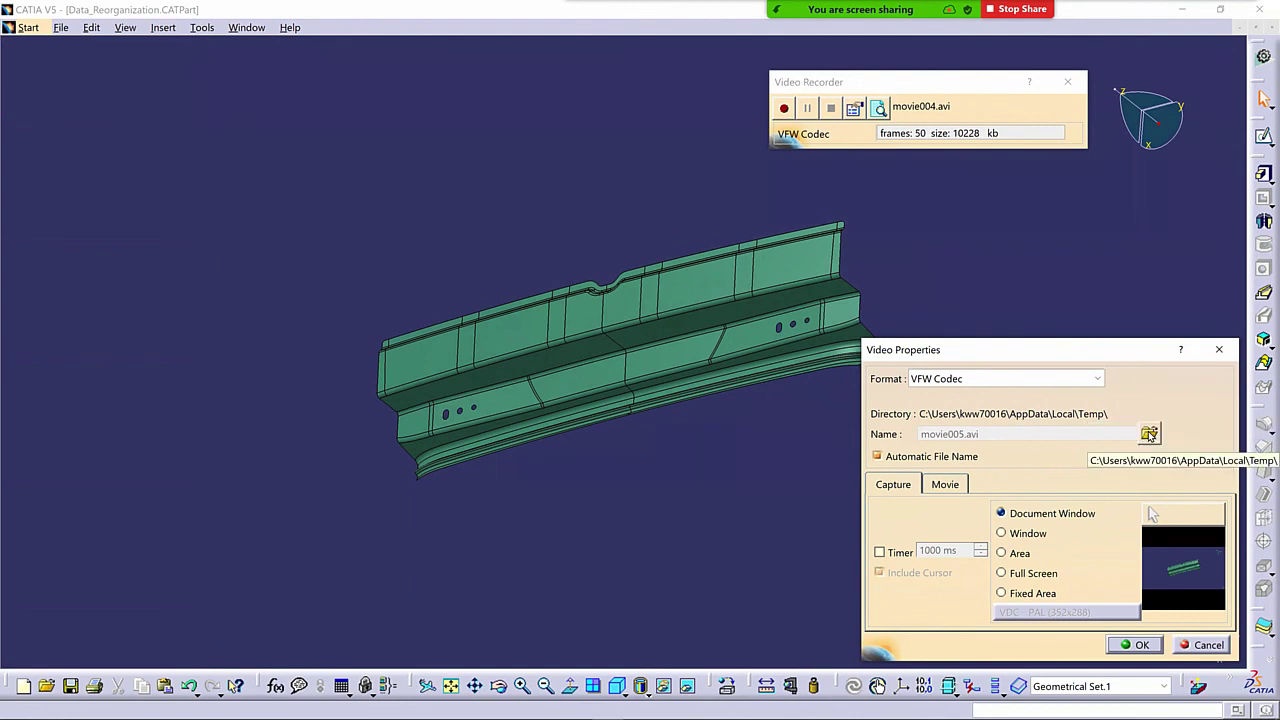
pyautogui.click(1150, 433)
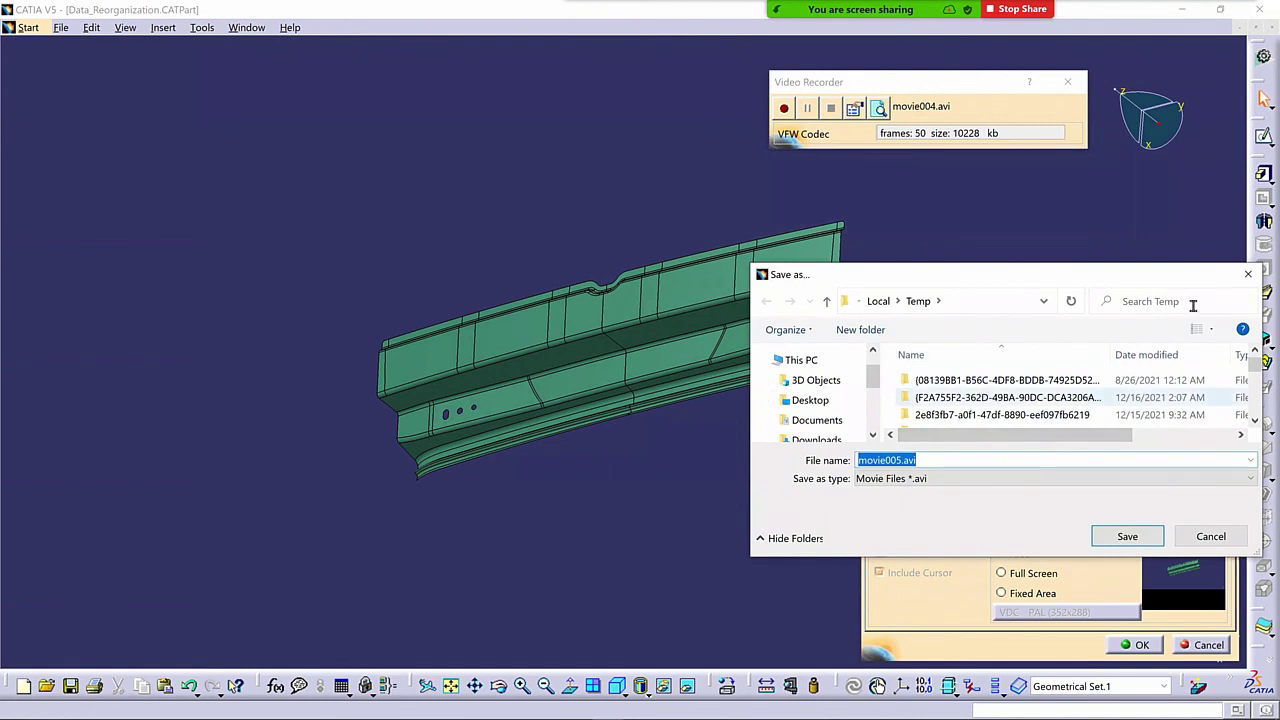
pyautogui.click(1256, 281)
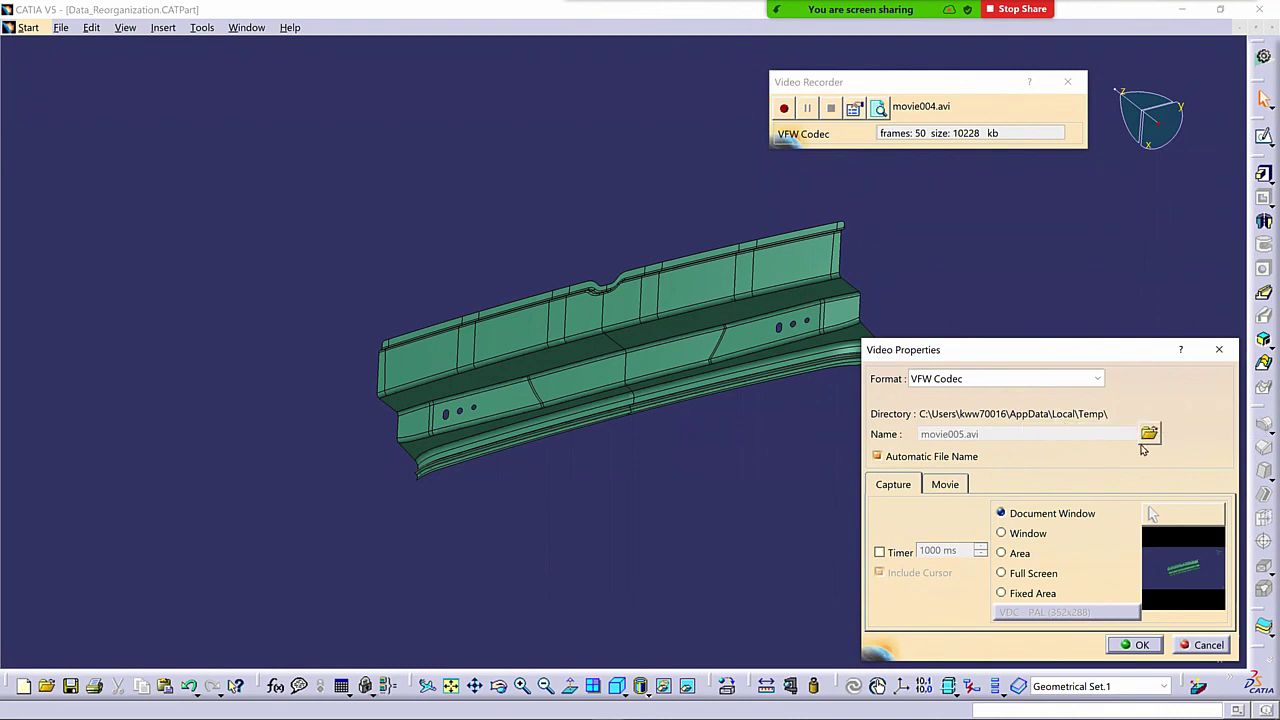
pyautogui.click(1150, 435)
pyautogui.click(1155, 440)
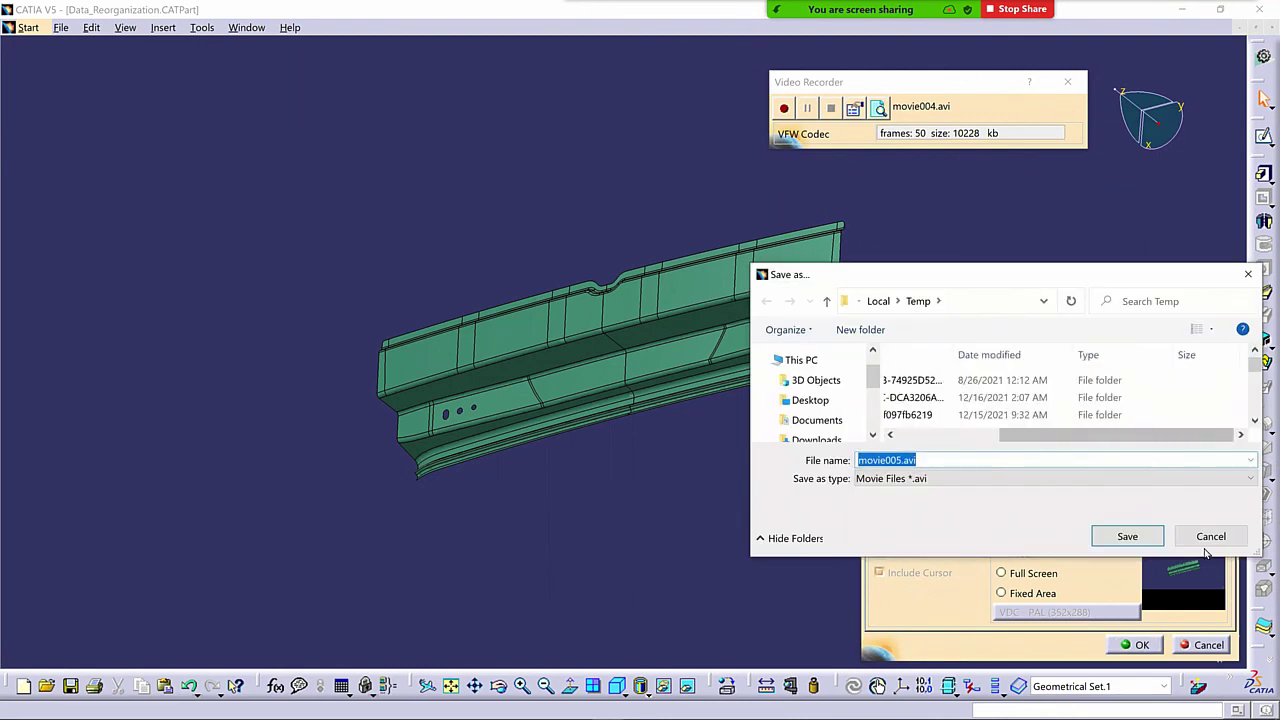
pyautogui.click(1212, 538)
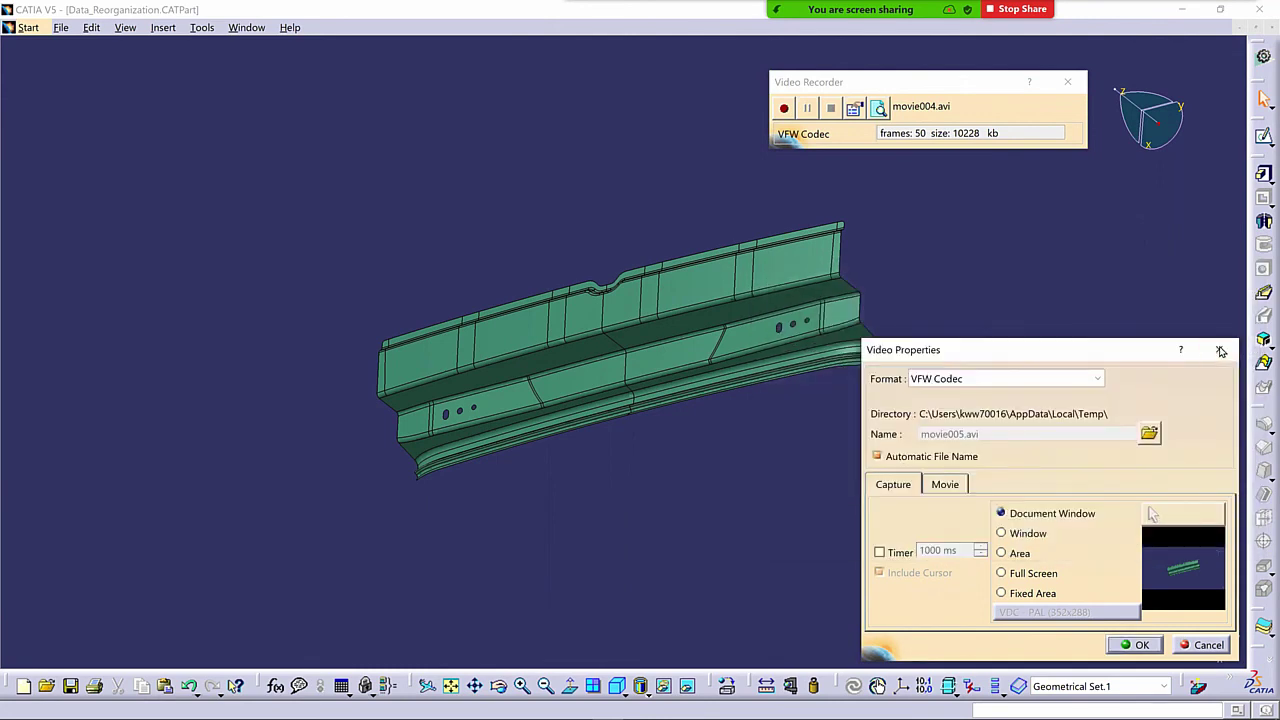
pyautogui.click(1219, 352)
# Close the Video Recorder and open the Capture toolbar via Tools > Image > Capture
pyautogui.click(1019, 58)
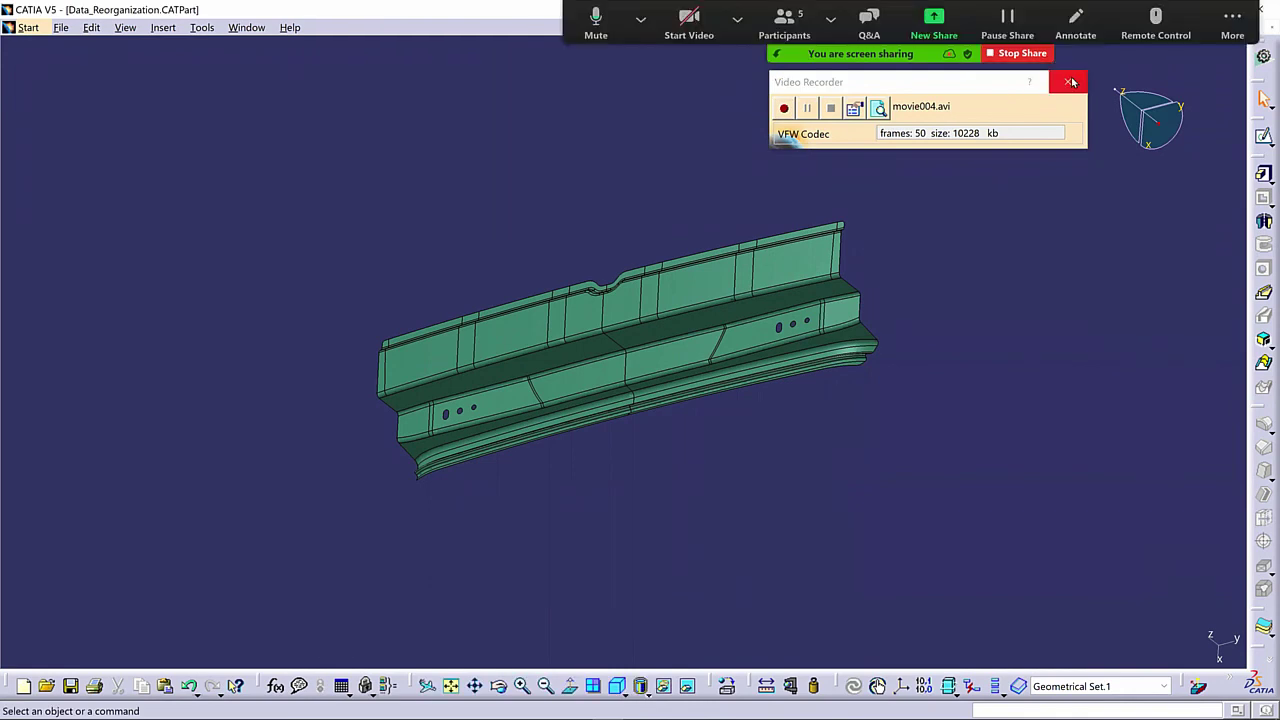
pyautogui.click(1067, 81)
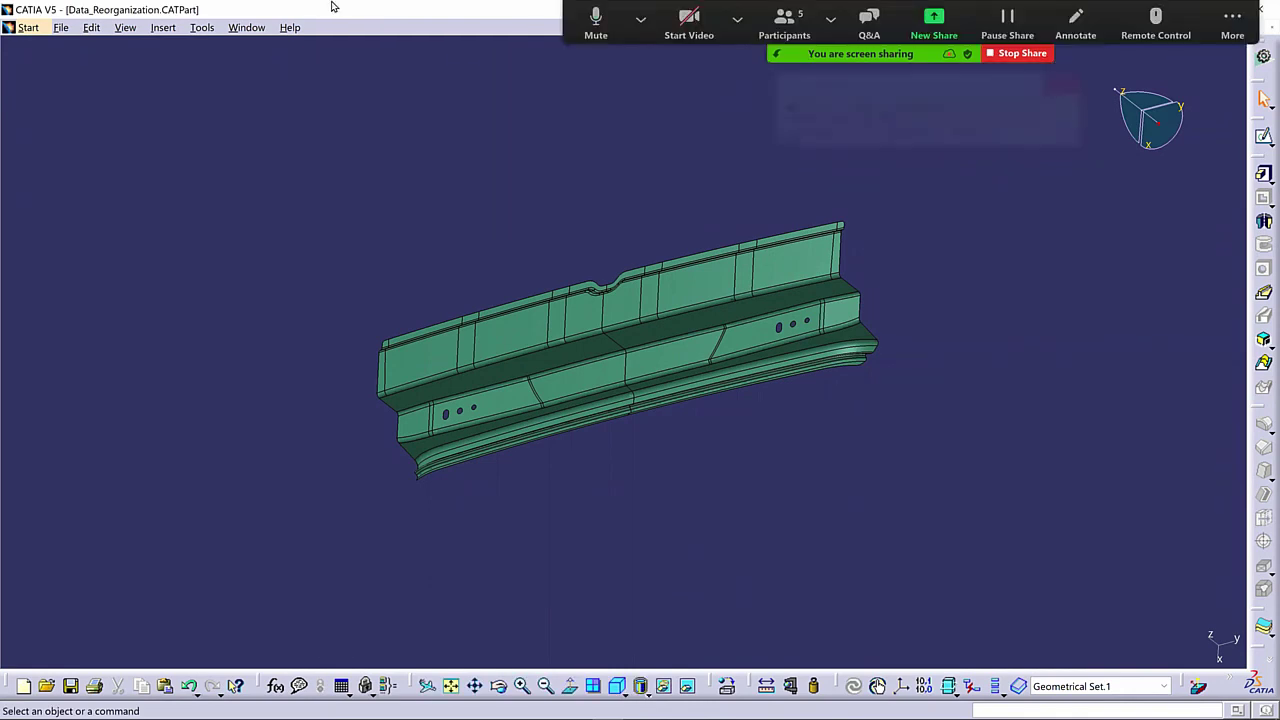
pyautogui.click(203, 29)
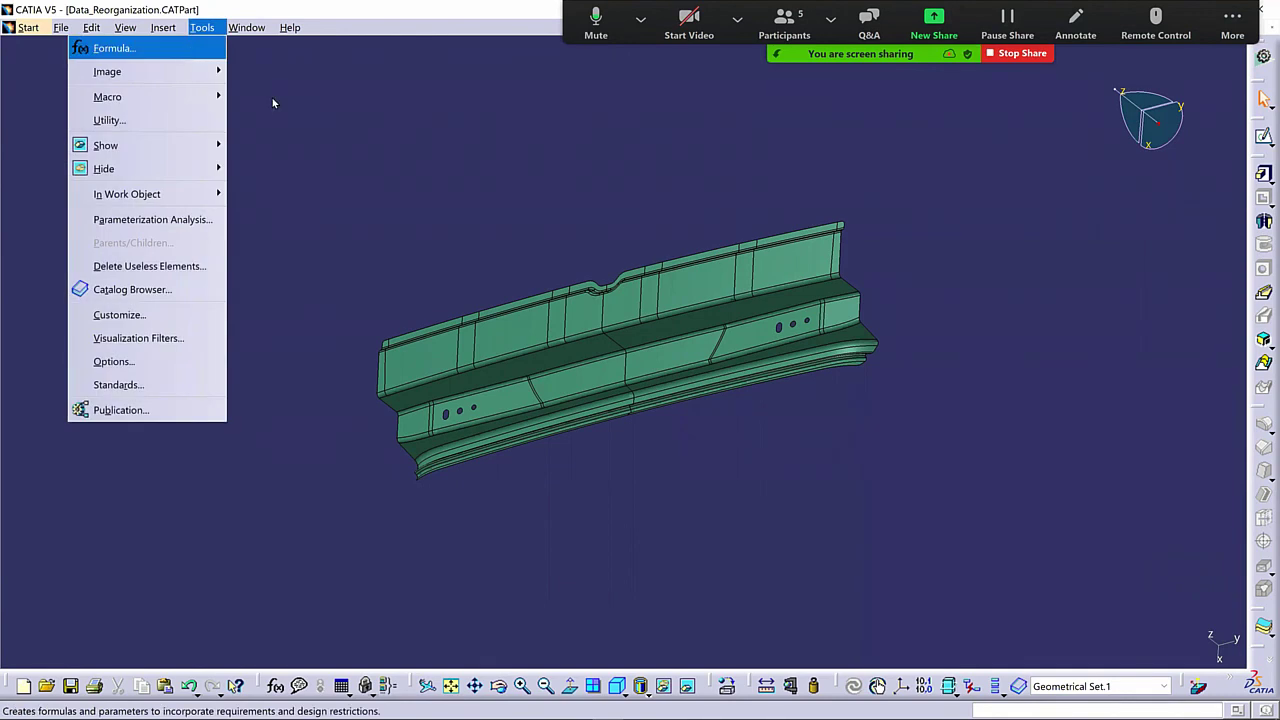
pyautogui.moveTo(190, 71)
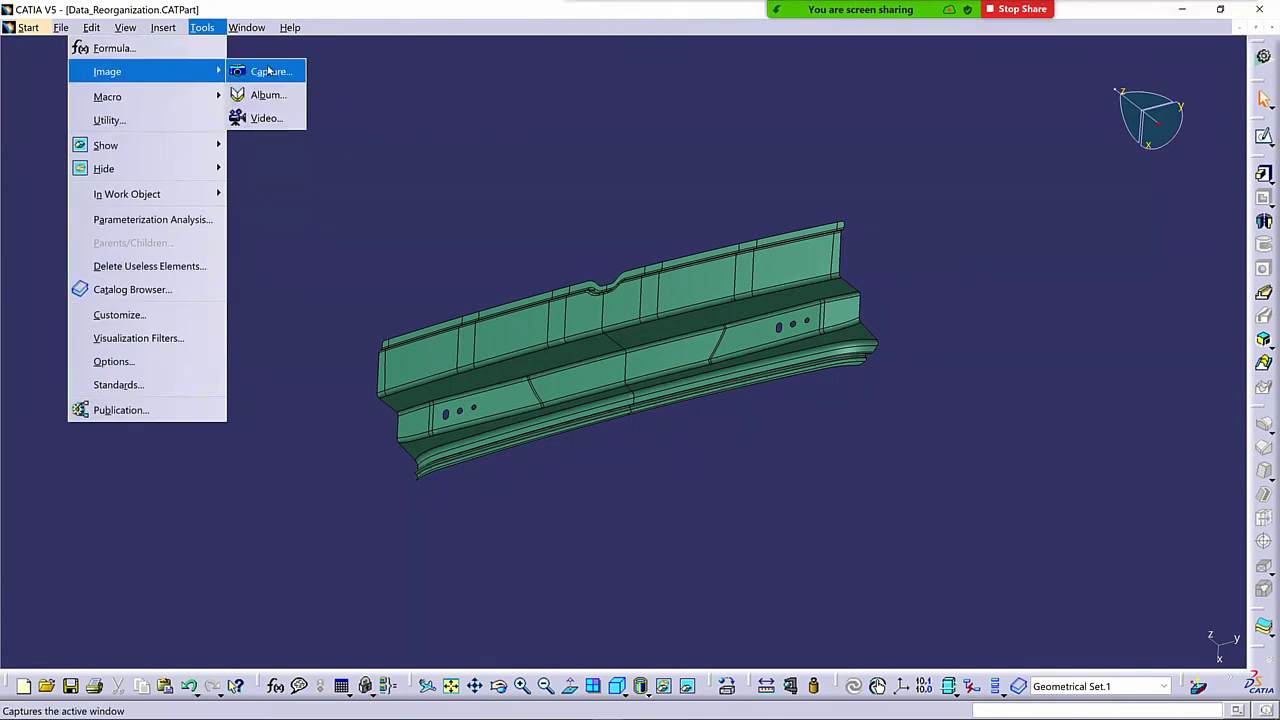
pyautogui.click(270, 69)
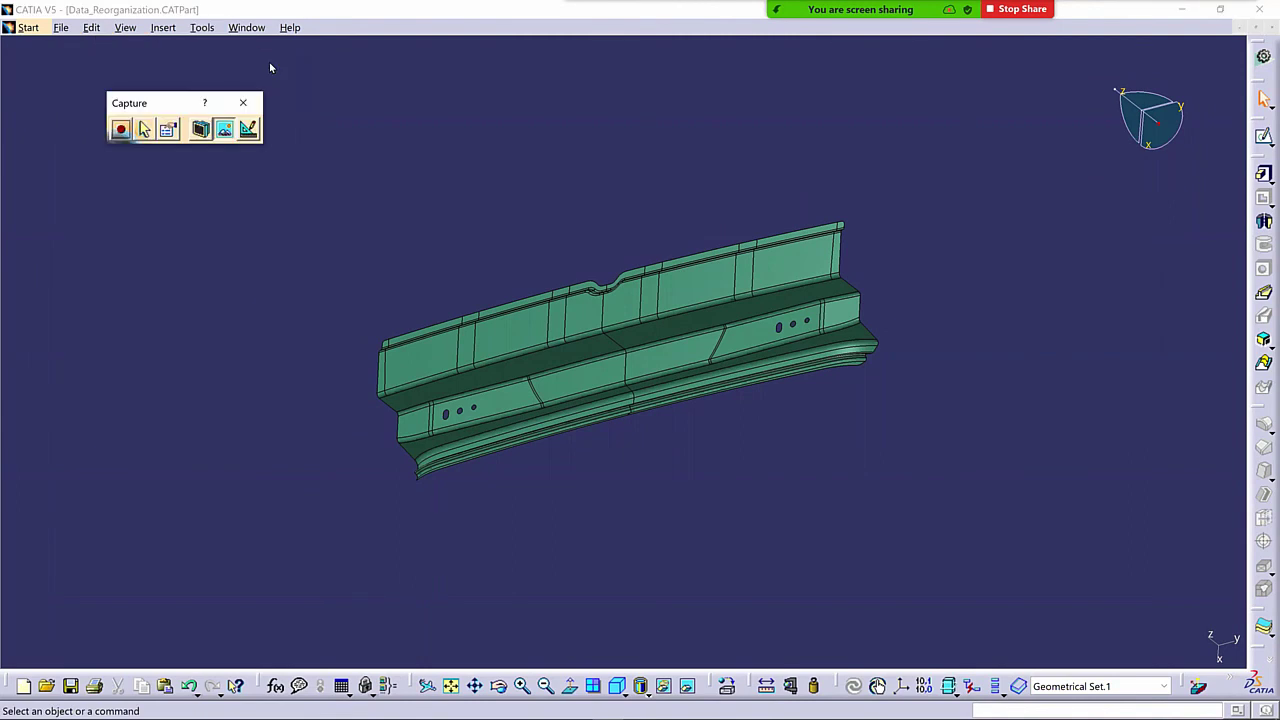